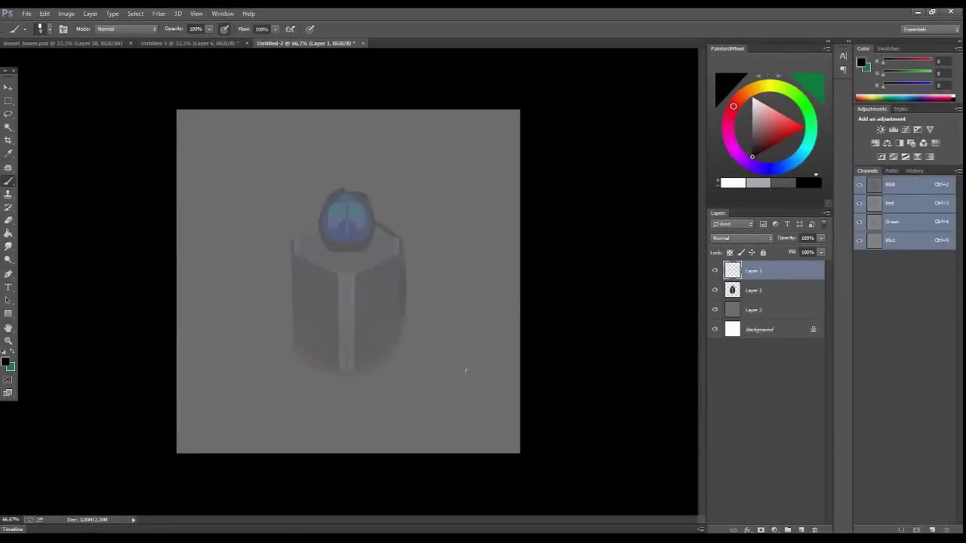
- Brush a straight horizontal guide line and tilt it to an isometric diagonal
left_click_drag(219, 372, 488, 372)
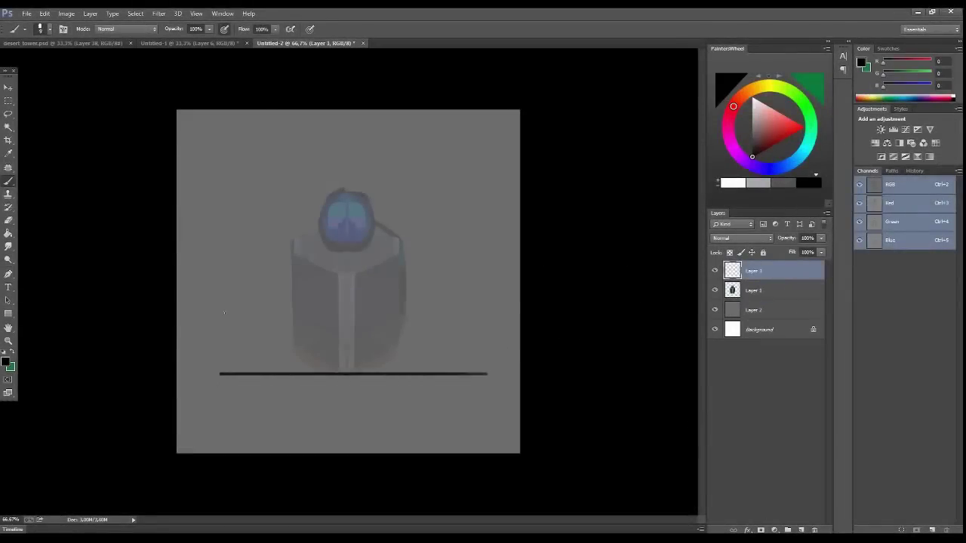
key("v")
mouse_move(390, 362)
left_mouse_down()
mouse_move(364, 357)
mouse_move(417, 320)
mouse_move(446, 345)
mouse_move(444, 336)
mouse_move(353, 317)
left_mouse_up()
- Align the first pair of diagonal line layers and merge them
left_click(705, 283, "shift")
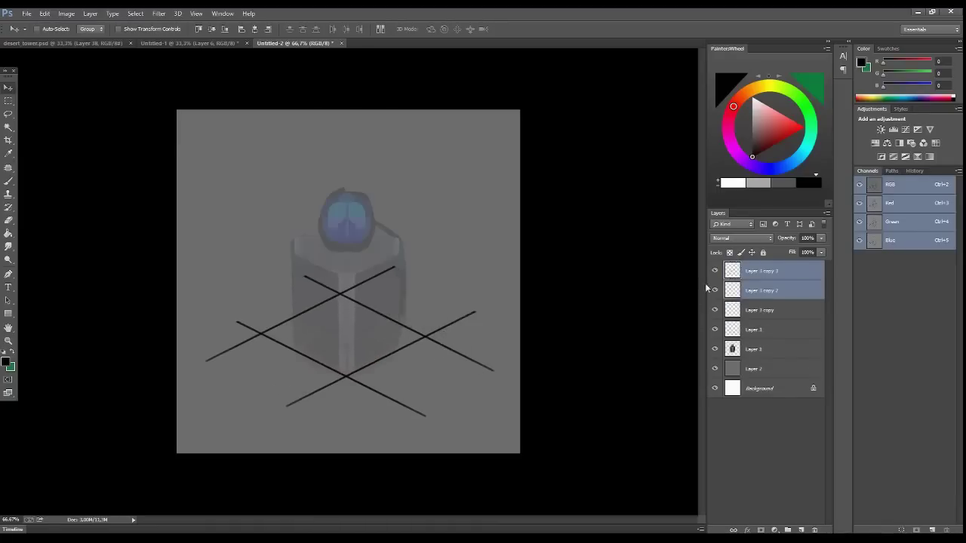
left_click(218, 31)
left_click(761, 310, "ctrl")
left_click(761, 291, "ctrl")
left_click(213, 32)
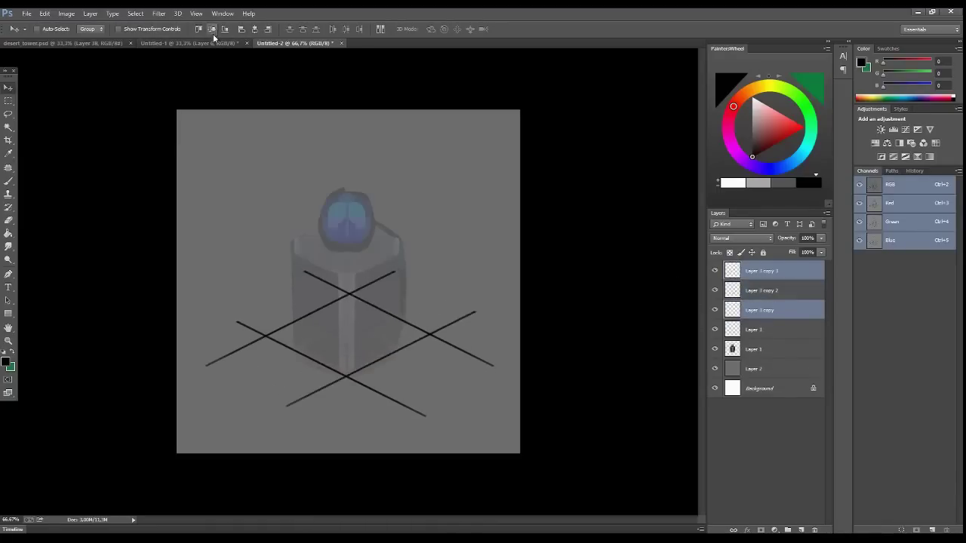
key("ctrl+e")
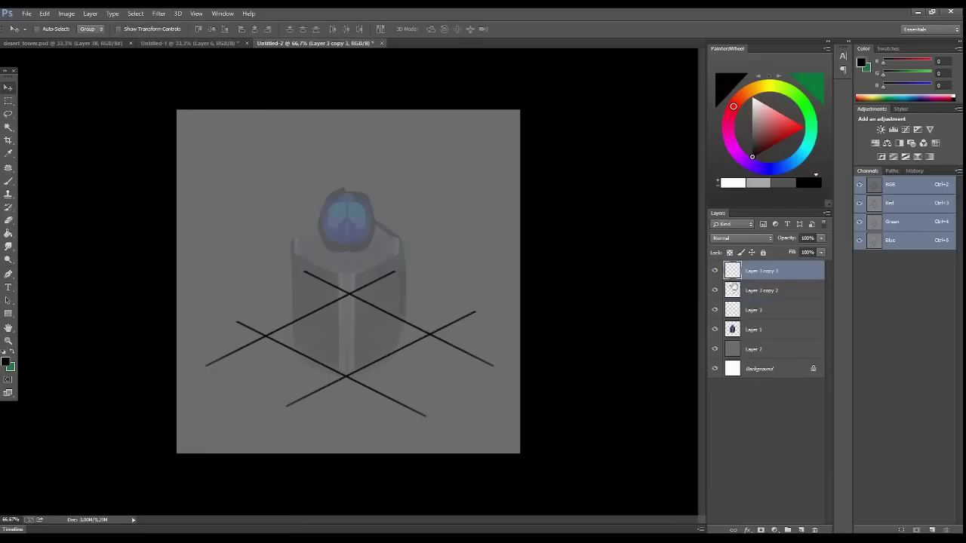
- Align and merge the remaining line layers into one crossing-line layer
left_click(734, 288)
left_click(736, 309, "shift")
left_click(215, 32)
key("ctrl+e")
left_click(727, 273, "shift")
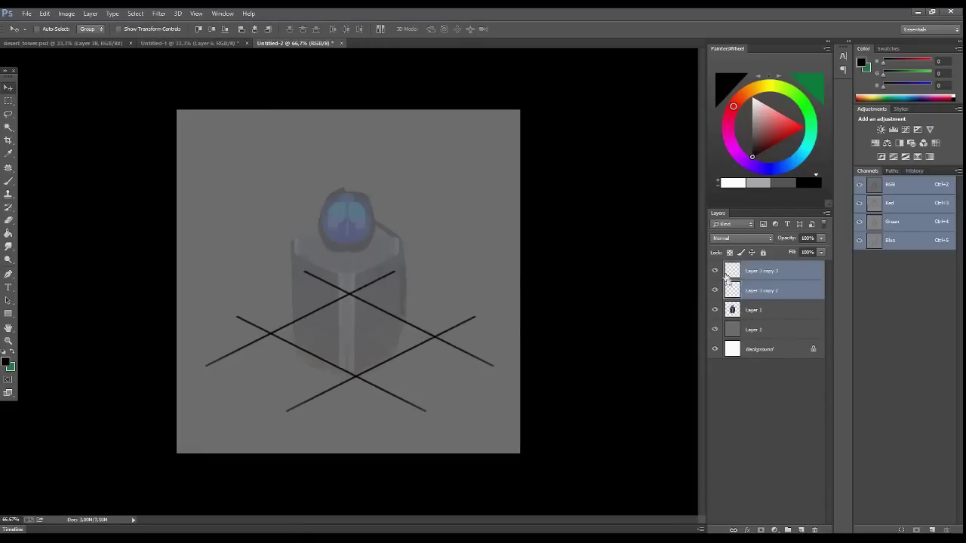
left_click(255, 30)
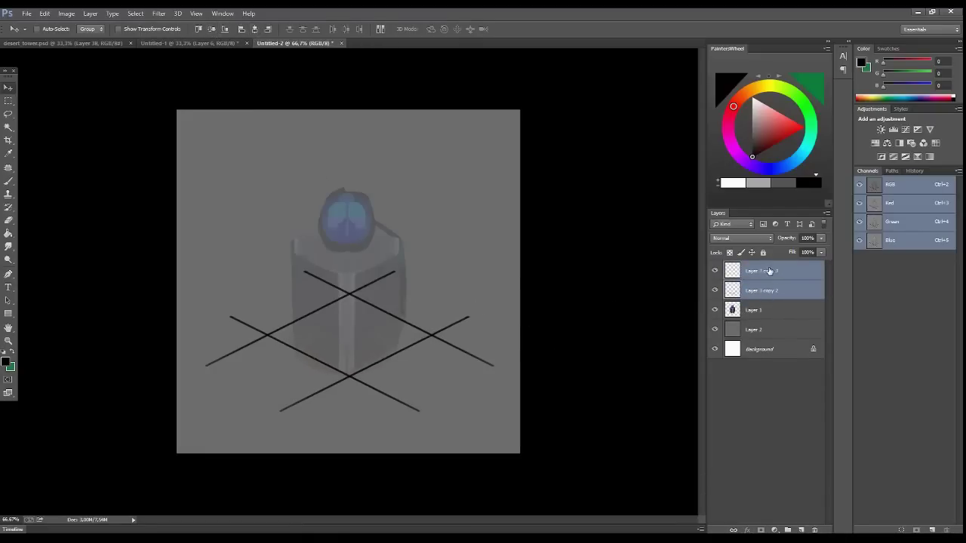
key("ctrl+e")
- Scale the merged crossing lines down and lower, then delete that layer
key("ctrl+t")
mouse_move(496, 267)
left_mouse_down()
mouse_move(445, 292)
mouse_move(426, 333)
left_mouse_up()
key("Return")
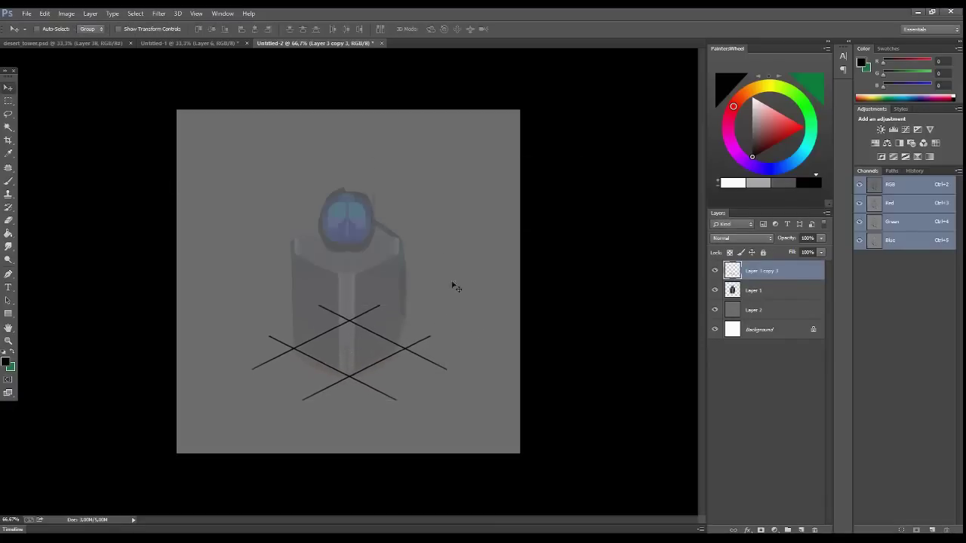
key("Delete")
- On a new layer, stroke an outline around a square rectangular selection
left_click(801, 530)
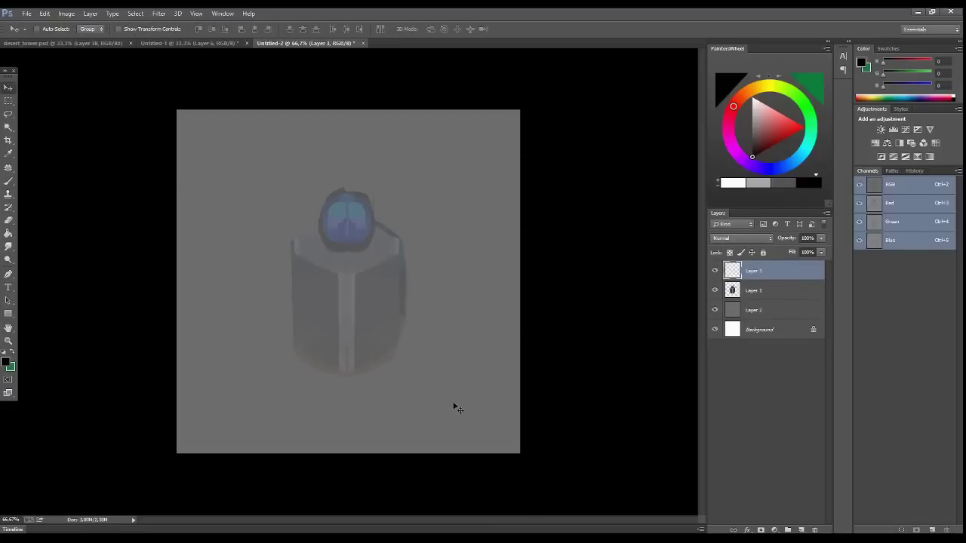
key("m")
left_click_drag(214, 186, 332, 304)
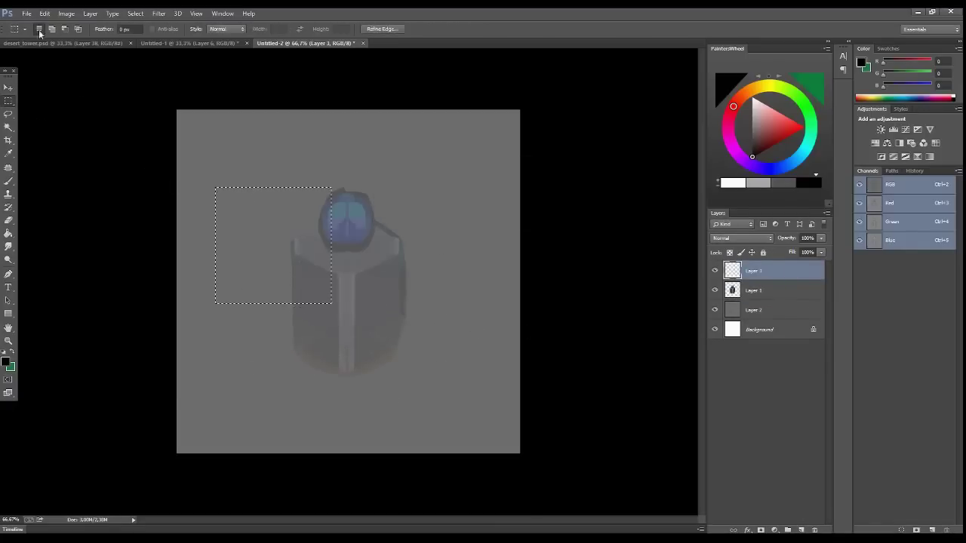
left_click(45, 13)
left_click(77, 168)
key("Return")
- Move the outline beneath the sketch and transform it into the inner base diamond
key("v")
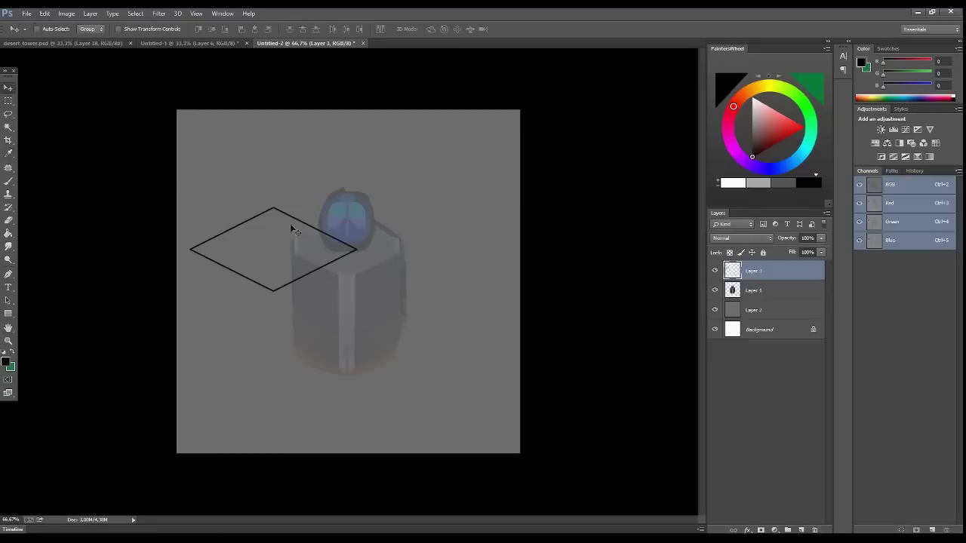
left_click_drag(290, 224, 368, 323)
key("ctrl+t")
left_click_drag(430, 304, 409, 314)
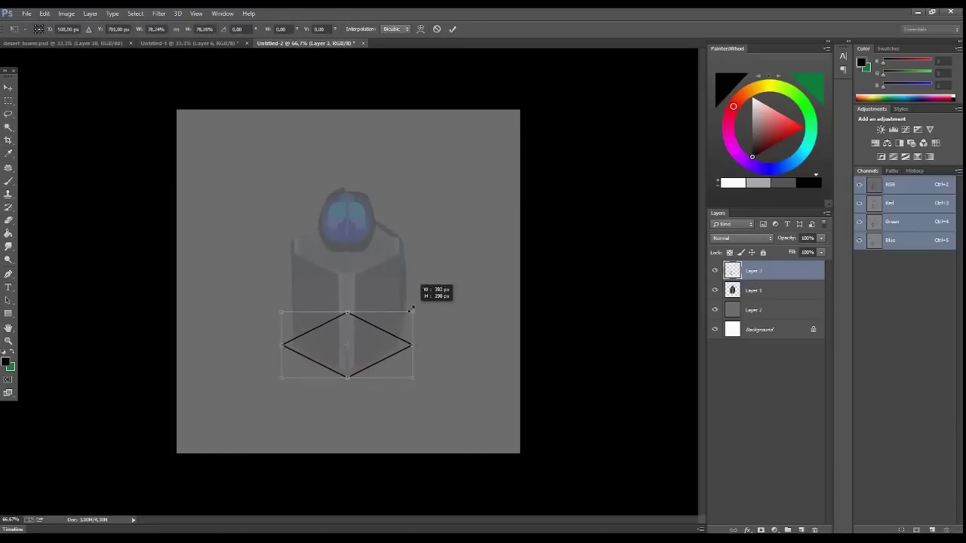
key("v")
- Duplicate the diamond, nudge it down and enlarge it into the outer base diamond
key("Return")
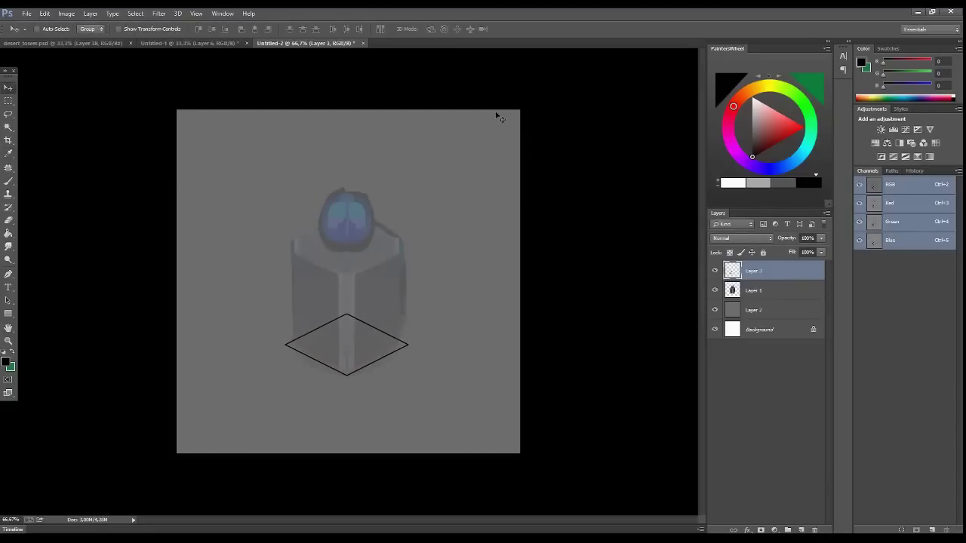
key("alt+Down")
key("ctrl+t")
left_click_drag(409, 317, 434, 305)
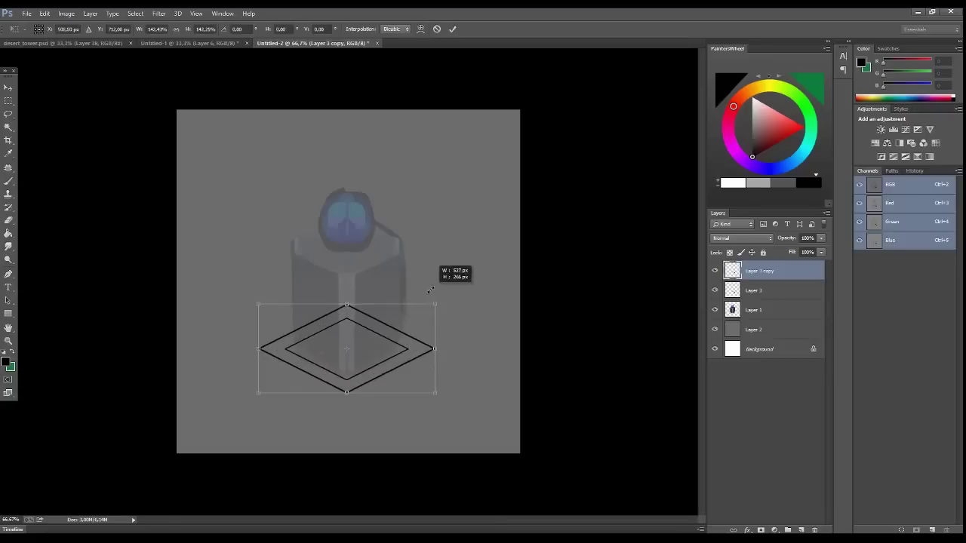
key("v")
key("Return")
- Duplicate the inner diamond upward and shrink the copy to about 89%
left_click(773, 294)
key("alt+Up")
key("Up")
key("Up")
key("Up")
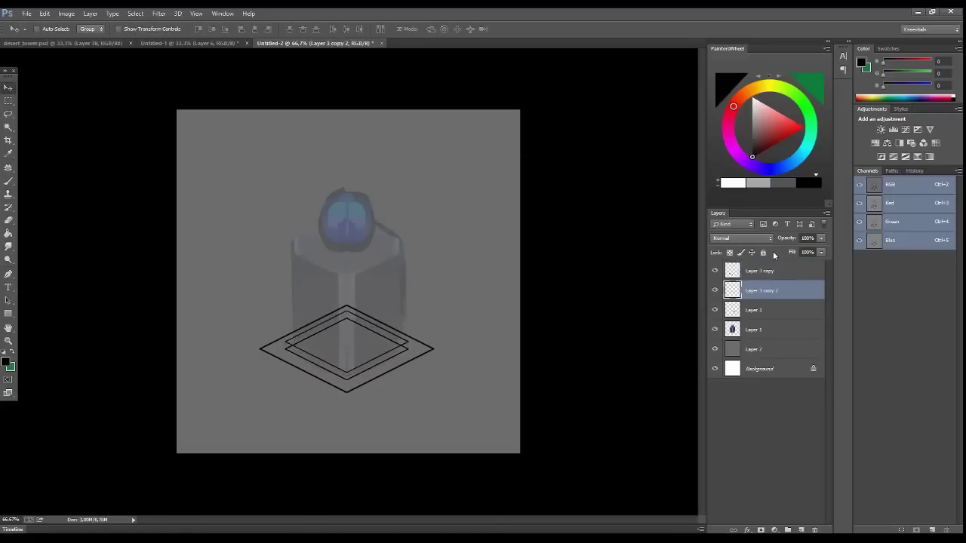
key("Up")
key("Up")
key("Up")
key("Up")
key("Up")
key("Up")
key("alt+Up")
key("ctrl+t")
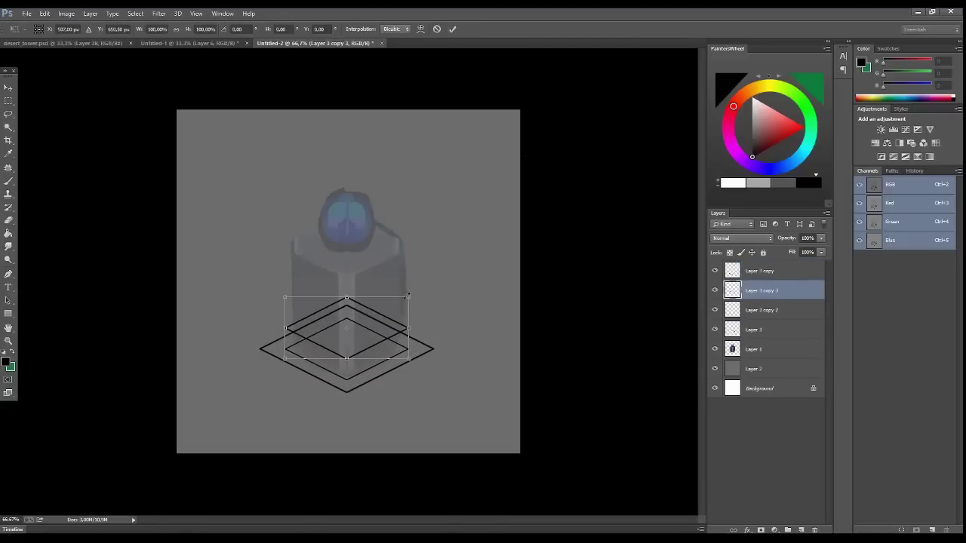
left_click_drag(408, 297, 402, 299)
key("v")
left_click(407, 209)
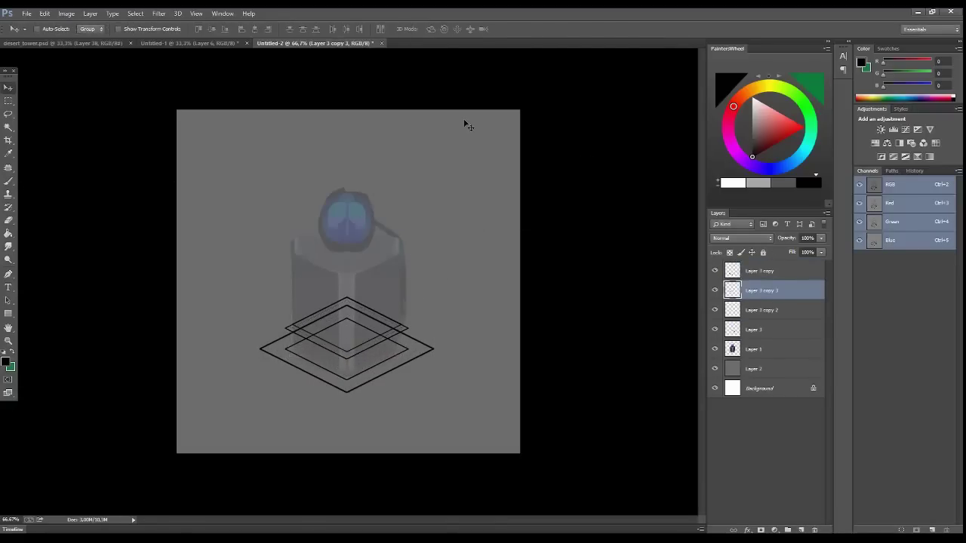
- Raise further diamond copies and shrink the top one to about 62%
key("alt+Up")
key("Up")
key("Up")
key("Up")
key("Up")
key("Up")
key("Up")
key("Up")
key("Up")
key("Up")
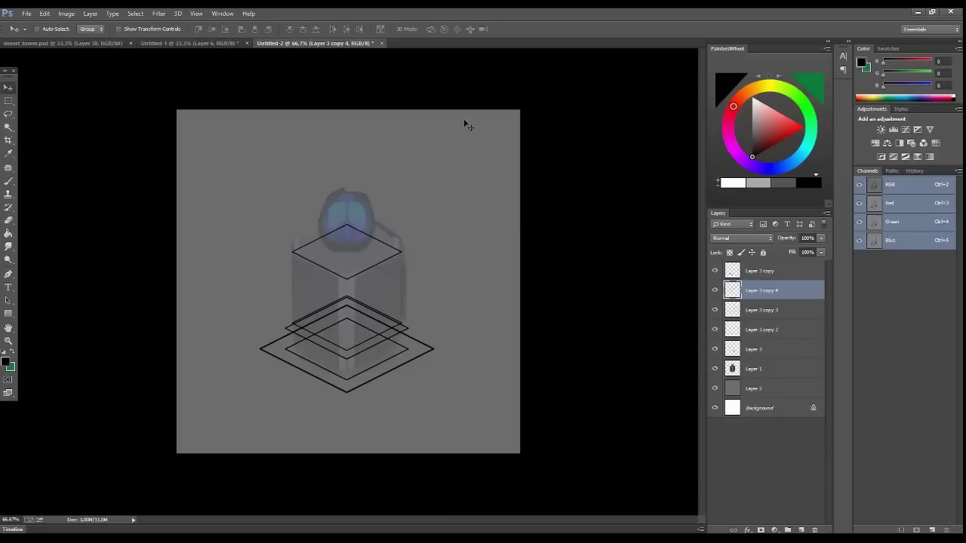
key("Down")
key("Down")
key("Down")
key("Down")
key("Down")
key("Down")
key("alt+Up")
key("Up")
key("Up")
key("Up")
key("Up")
key("Up")
key("Up")
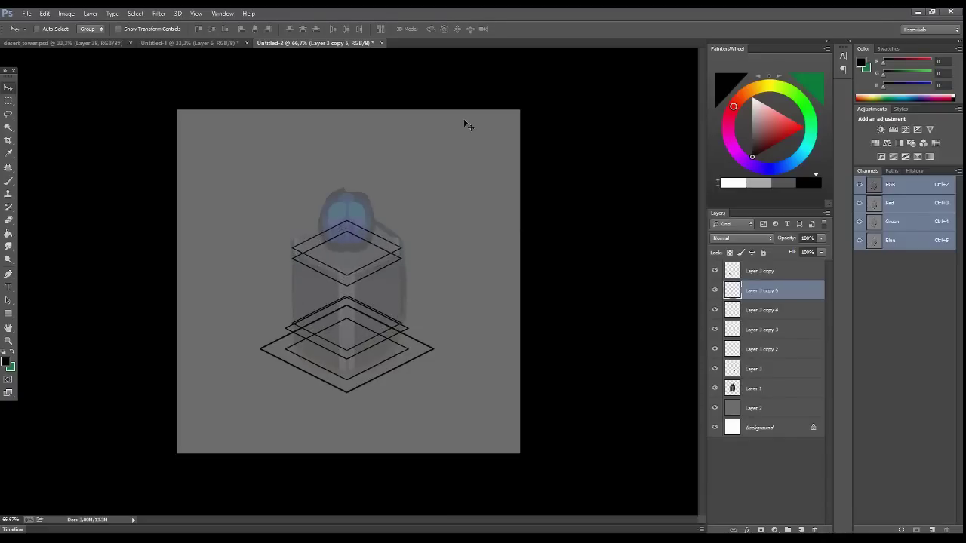
key("alt+Up")
key("ctrl+t")
left_click_drag(393, 219, 371, 230)
key("v")
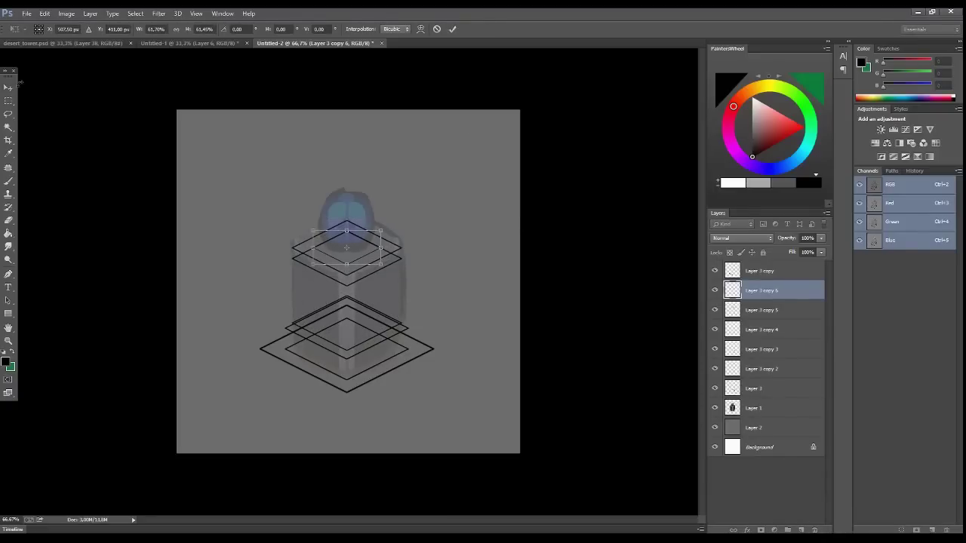
left_click(477, 213)
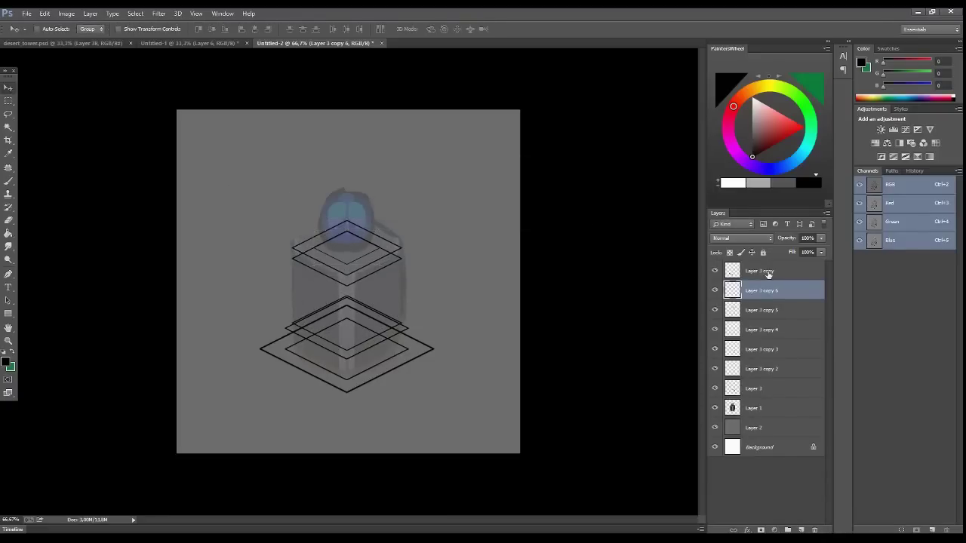
- Enlarge the three upper diamonds into the top slab and add Layer 4
left_click(762, 329, "shift")
key("ctrl+t")
left_click_drag(400, 219, 408, 215)
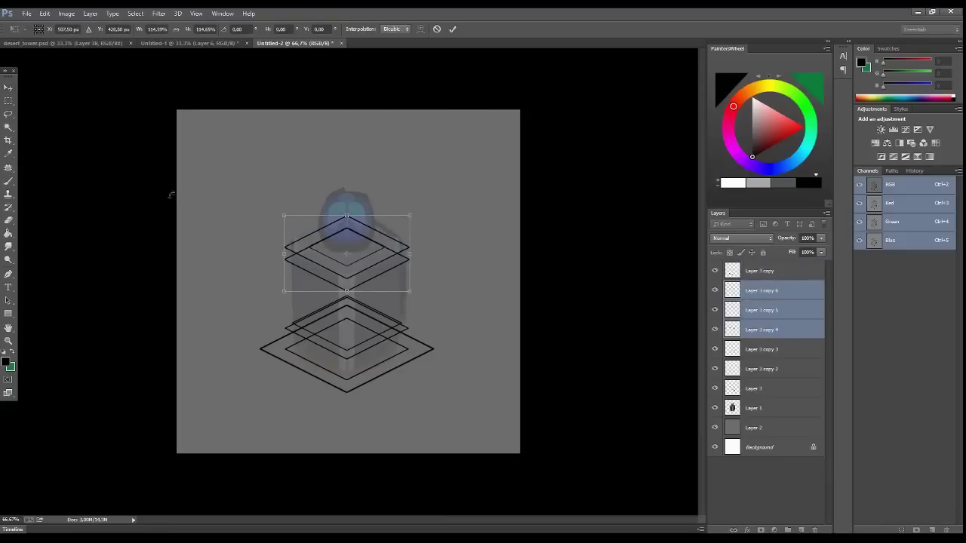
left_click(8, 88)
left_click(425, 209)
left_click(763, 270)
left_click(801, 530)
key("b")
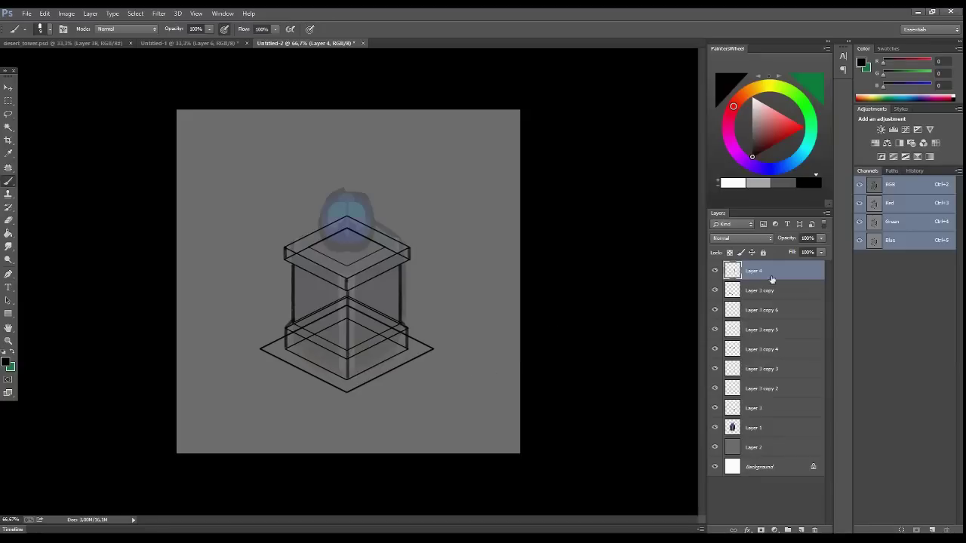
- On new Layer 5, fill a circular selection black atop the pedestal
left_click(800, 530)
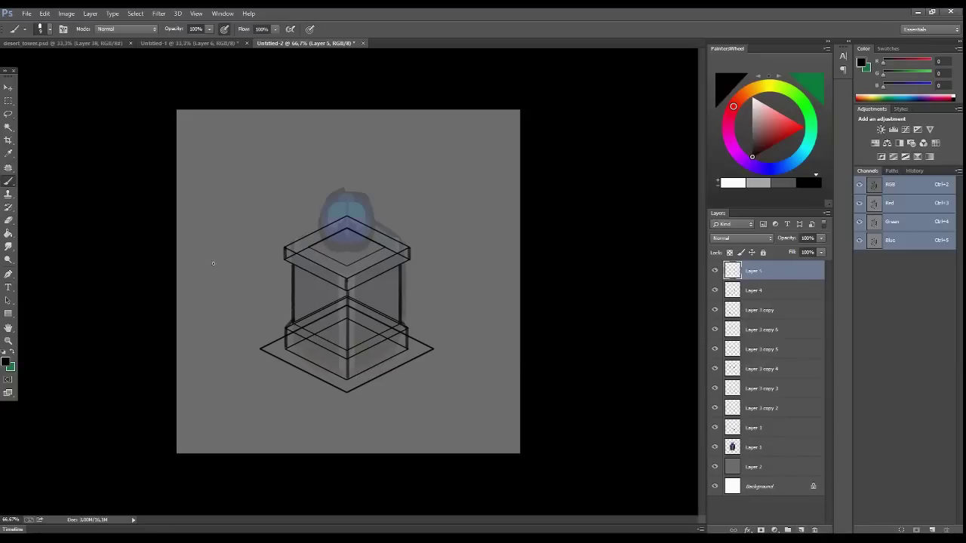
right_click(9, 102)
left_click(45, 110)
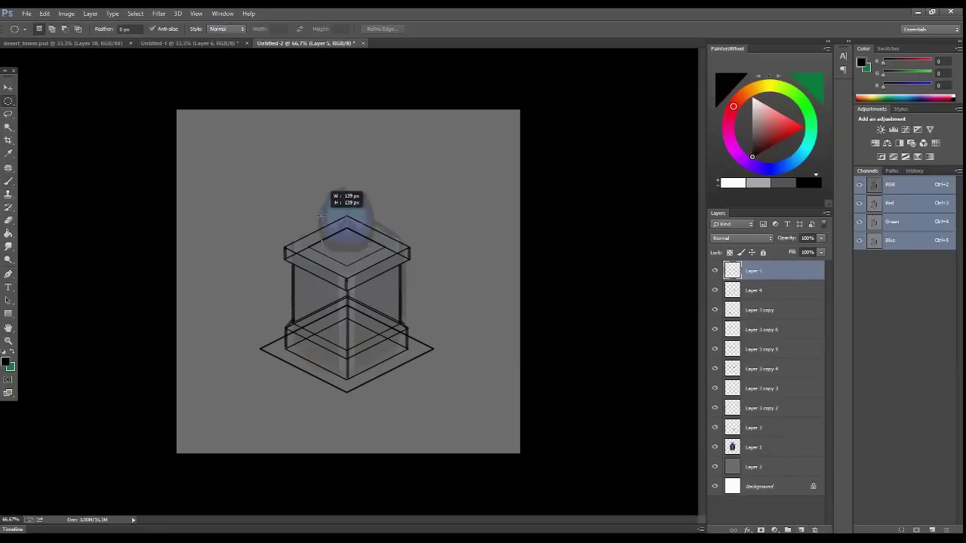
left_click_drag(314, 172, 372, 232)
left_click_drag(355, 192, 358, 217)
key("g")
left_click(362, 238)
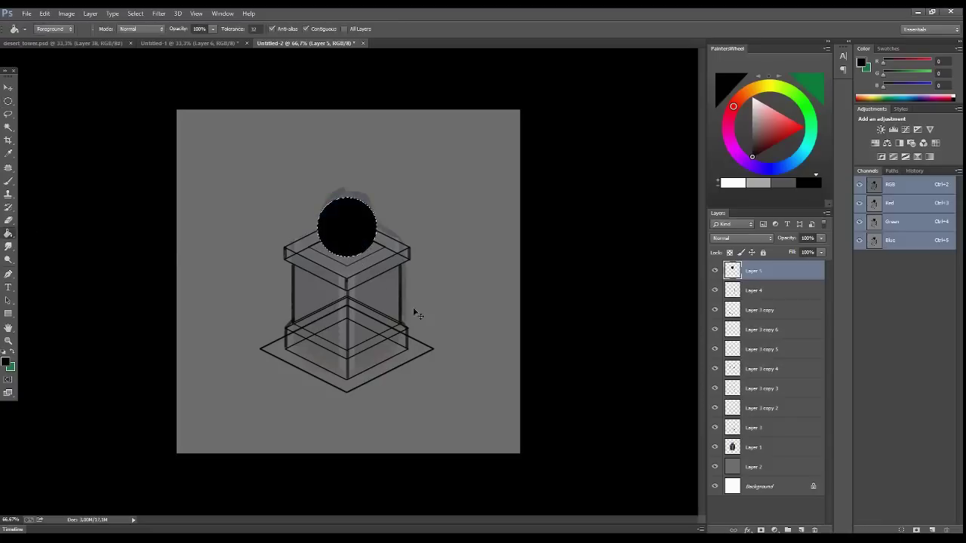
key("ctrl+d")
left_click(777, 295)
- Lasso the slab's top face and fill it with blue-grey
right_click(9, 114)
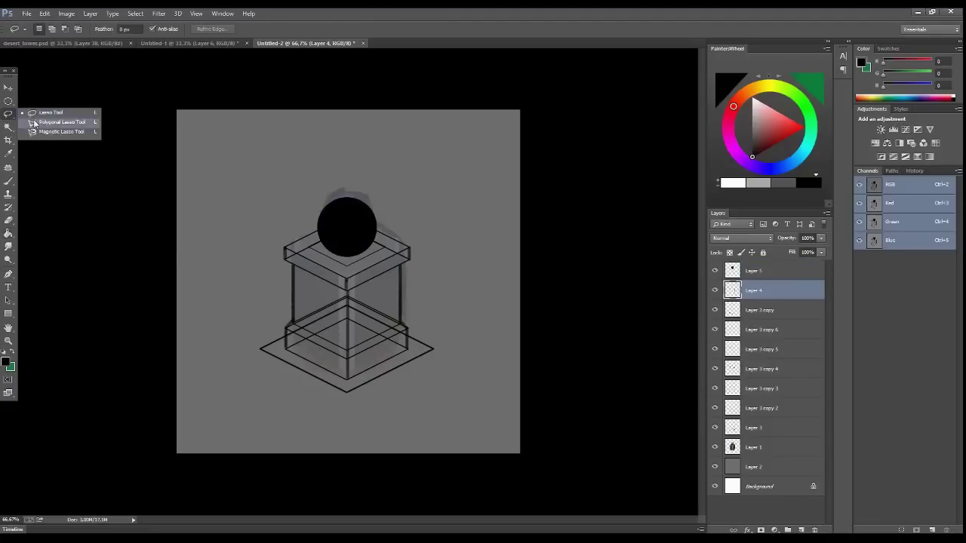
left_click(47, 124)
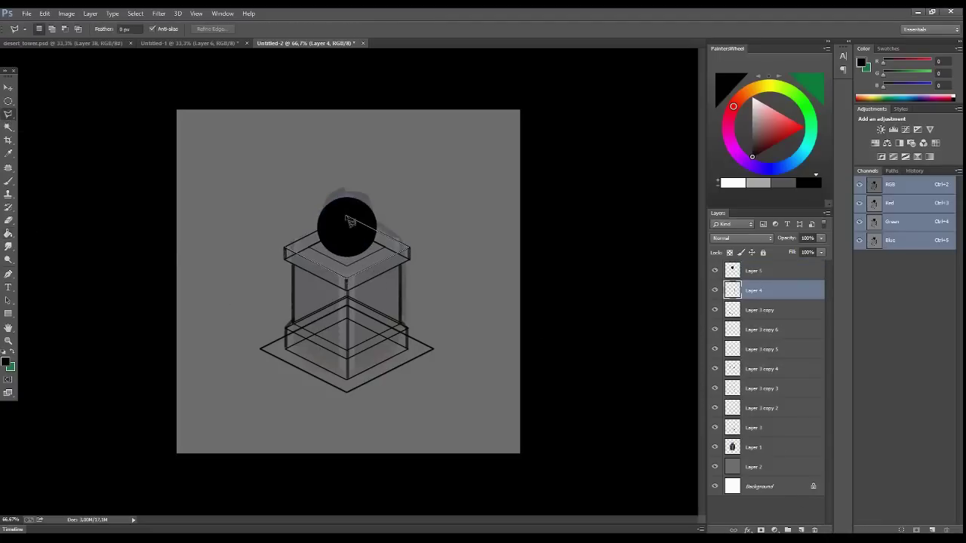
left_click(410, 249)
left_click(347, 277)
left_click(284, 249)
left_click(345, 218)
key("g")
left_click(356, 264, "alt")
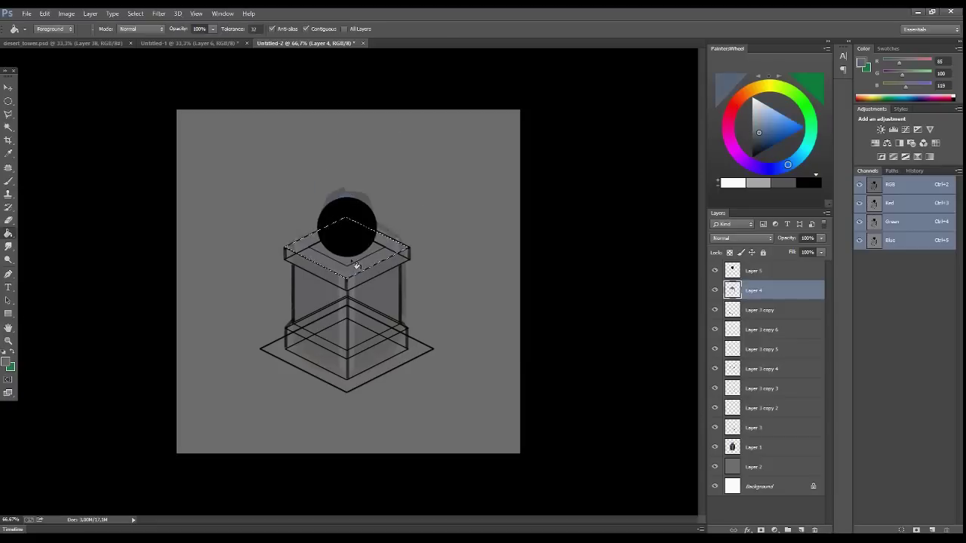
key("l")
key("ctrl+d")
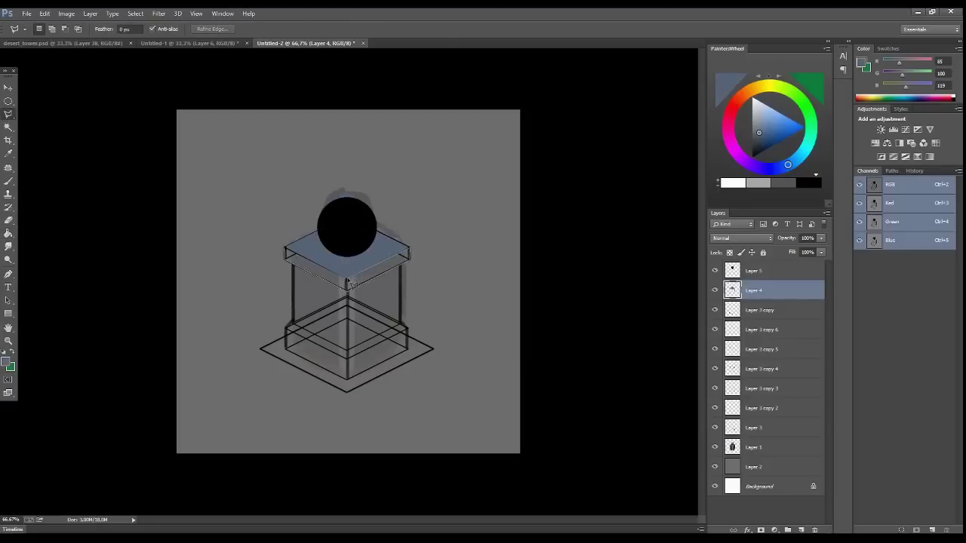
- Brush a darker strip along the slab side, then start brushing blue-grey on the box body
key("b")
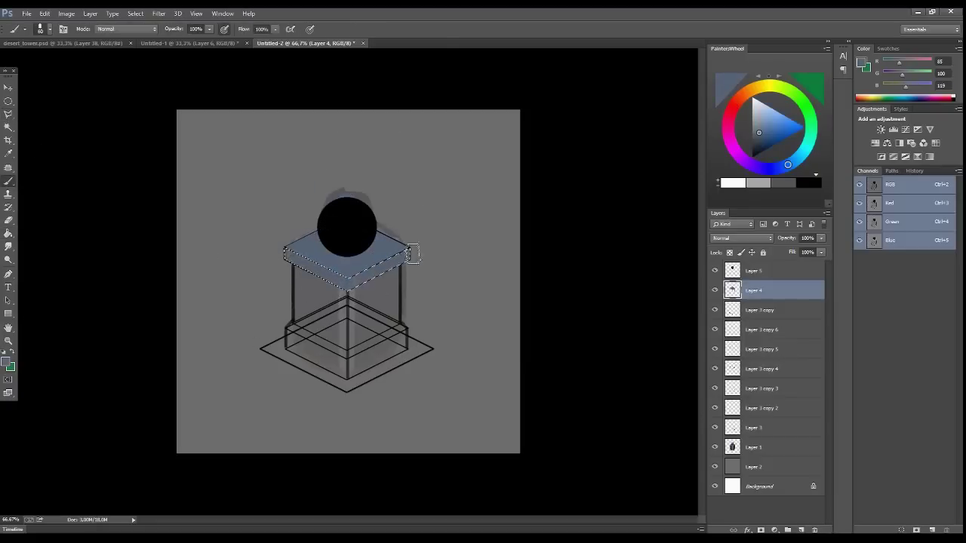
left_click_drag(412, 255, 287, 257)
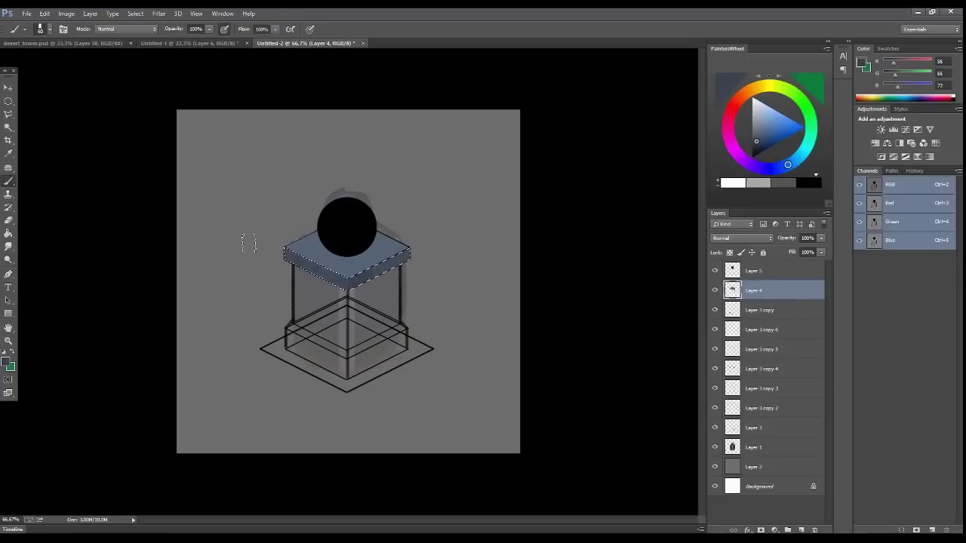
key("ctrl+d")
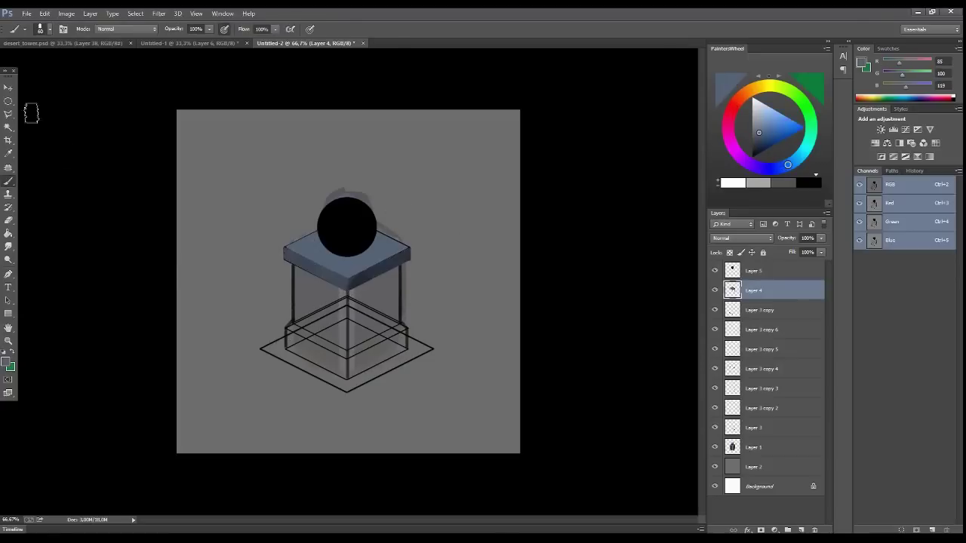
left_click(8, 113)
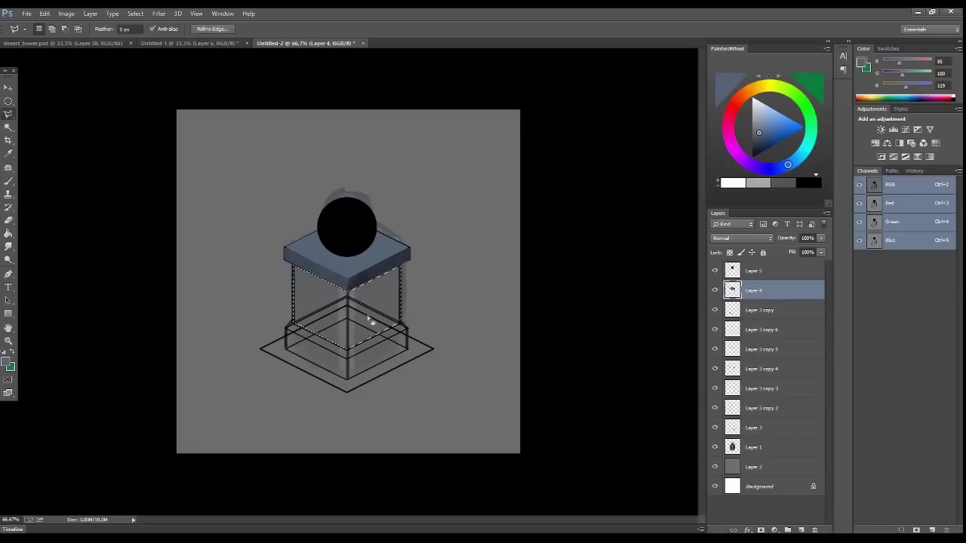
key("b")
mouse_move(362, 317)
left_mouse_down()
mouse_move(293, 283)
mouse_move(396, 332)
left_mouse_up()
- Paint the box body with sampled darker and lighter blue-greys
left_click(292, 283, "alt")
left_click_drag(332, 295, 315, 286)
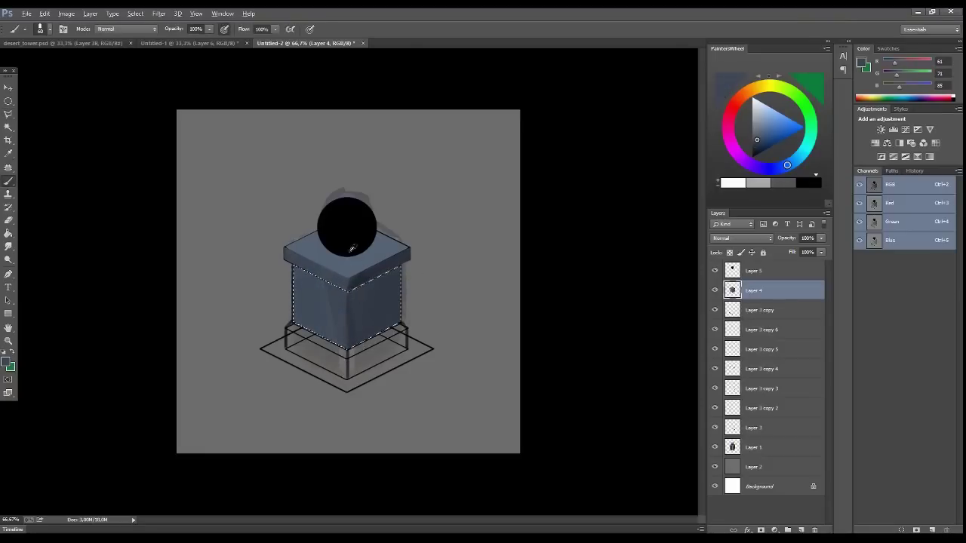
left_click(352, 248, "alt")
left_click(379, 311, "alt")
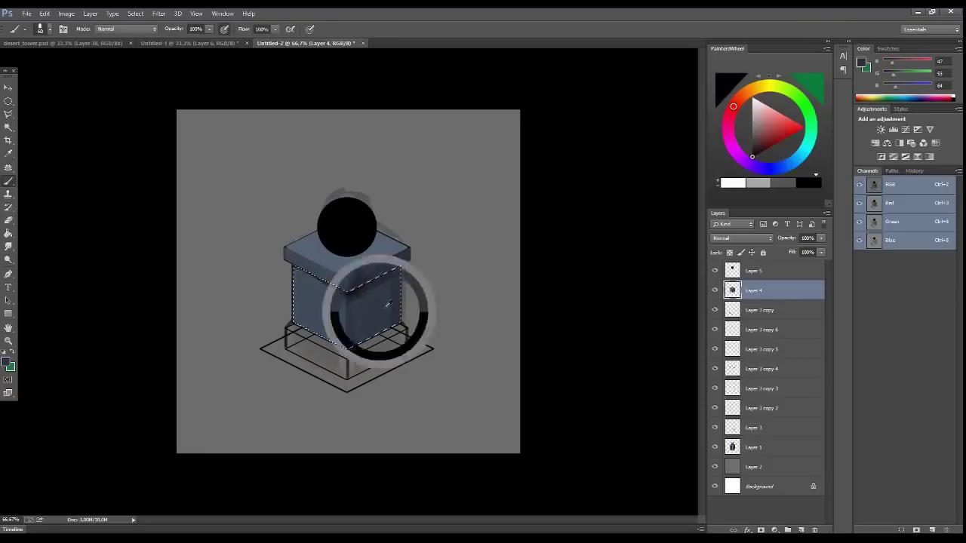
left_click(338, 312, "alt")
mouse_move(339, 312)
left_mouse_down()
mouse_move(309, 290)
mouse_move(377, 283)
left_mouse_up()
left_click(325, 305, "alt")
- Select the base's top band and brush it with a lighter blue-grey
key("l")
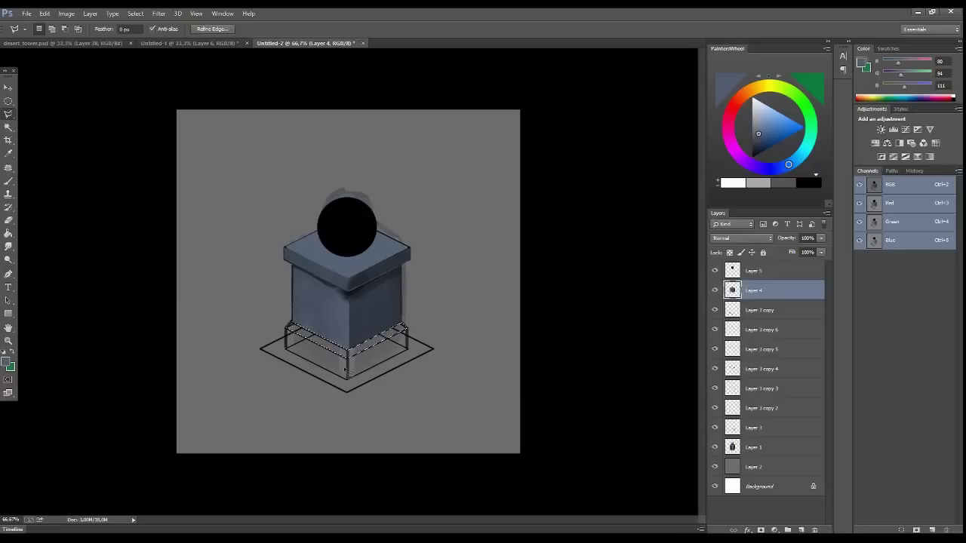
key("b")
left_click(347, 317, "alt")
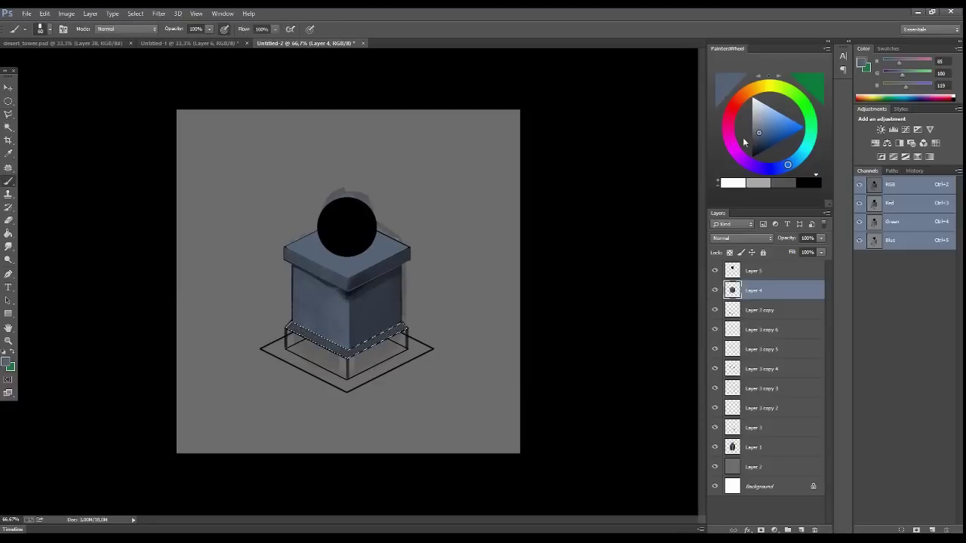
left_click(758, 124)
left_click_drag(294, 342, 294, 354)
left_click(289, 326, "alt")
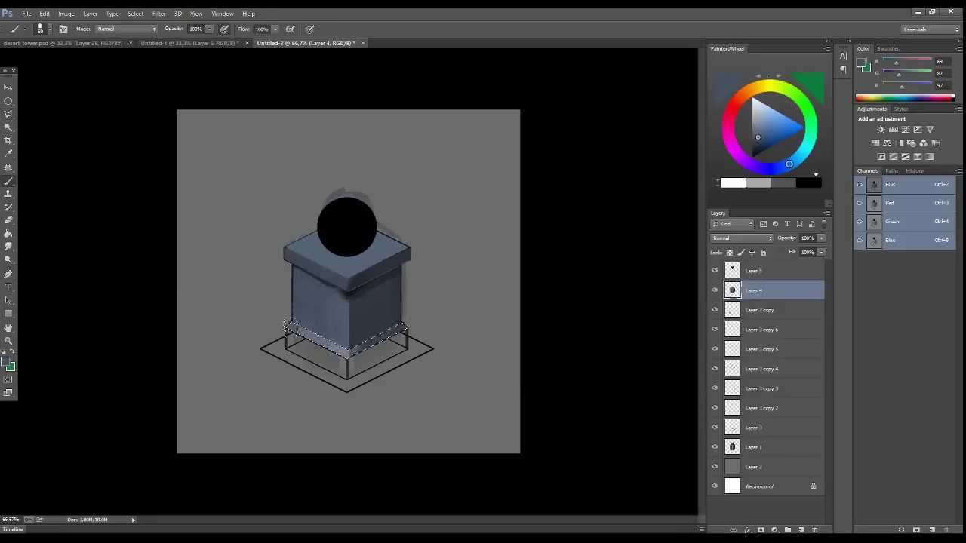
- Lasso the base's left face and shade it a darker stone tone
key("l")
left_click(290, 334)
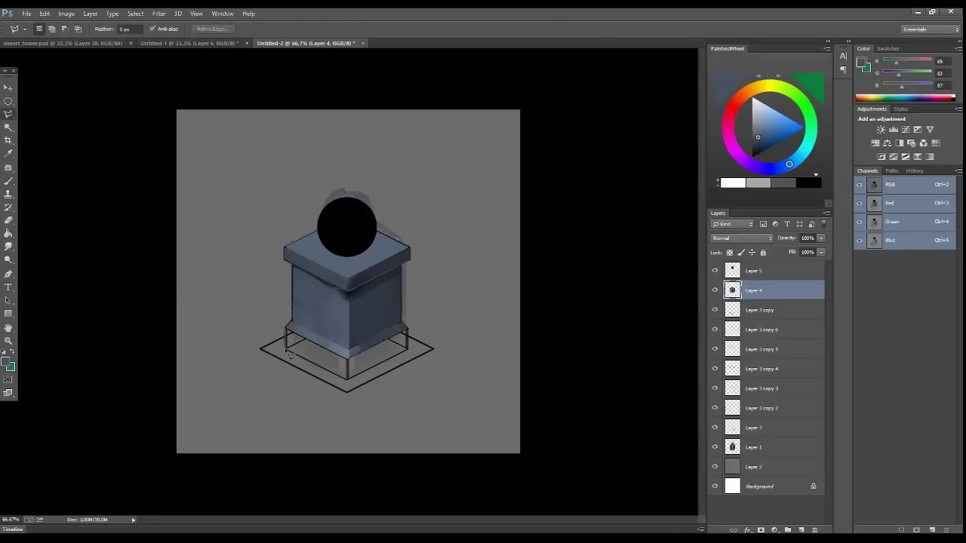
left_click(286, 331)
key("b")
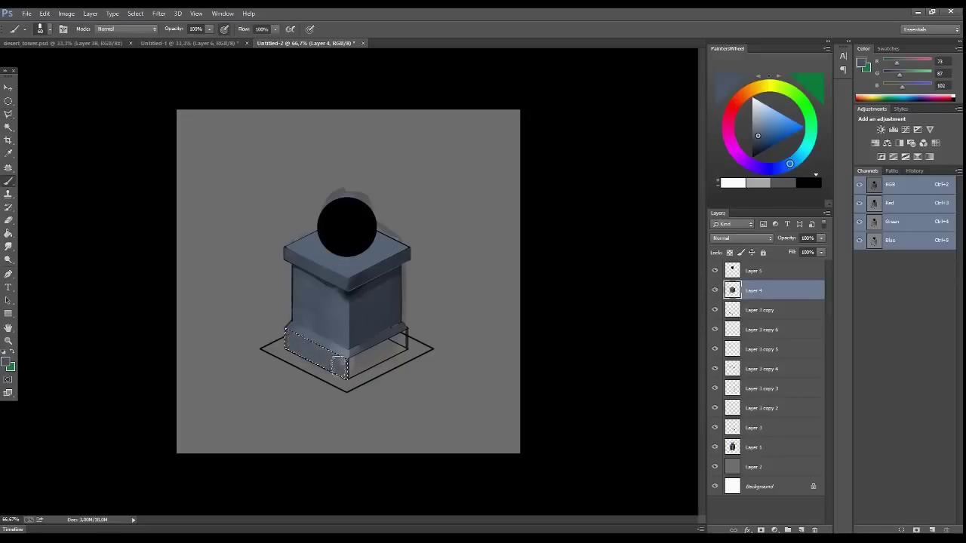
left_click(334, 366, "alt")
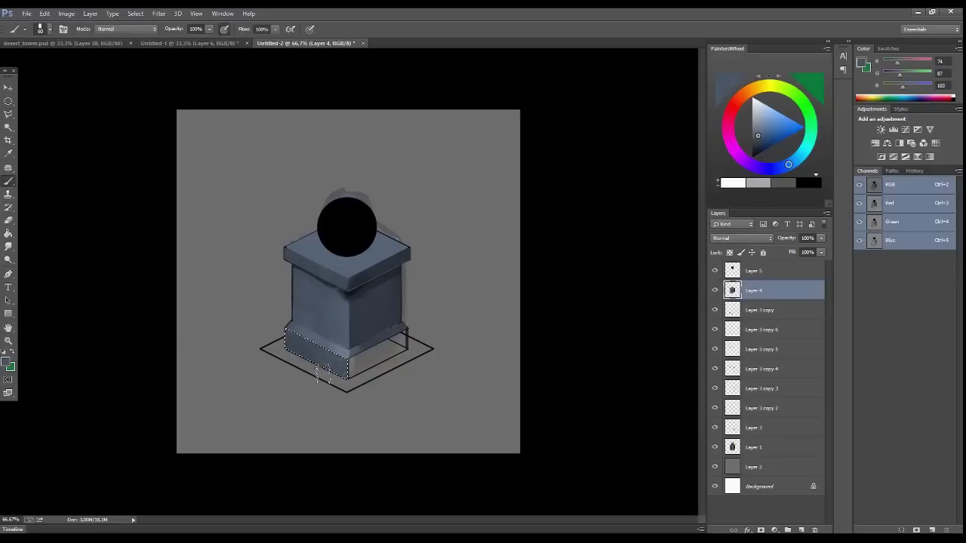
left_click(296, 333, "alt")
- Lasso the base's right face and paint it a darker shade
key("l")
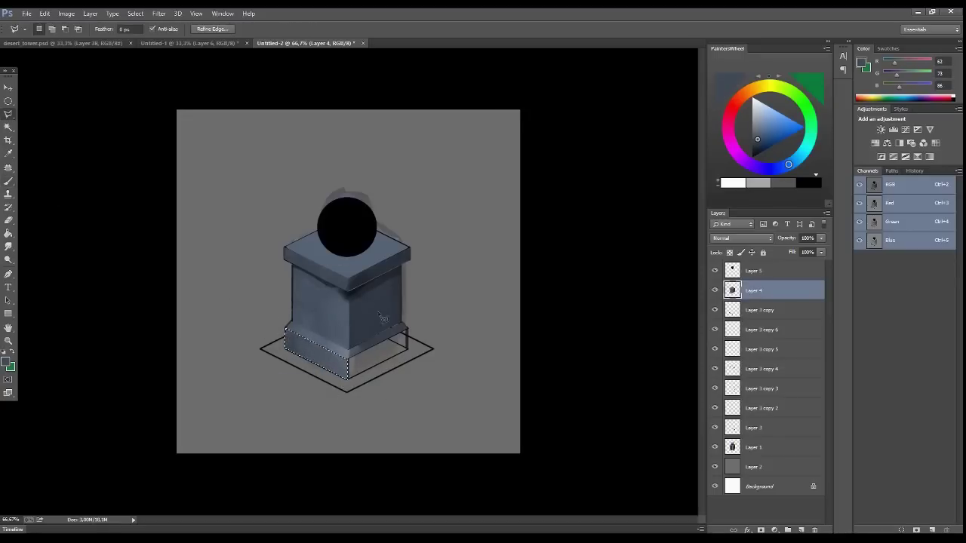
left_click(349, 375)
key("b")
left_click(381, 353, "alt")
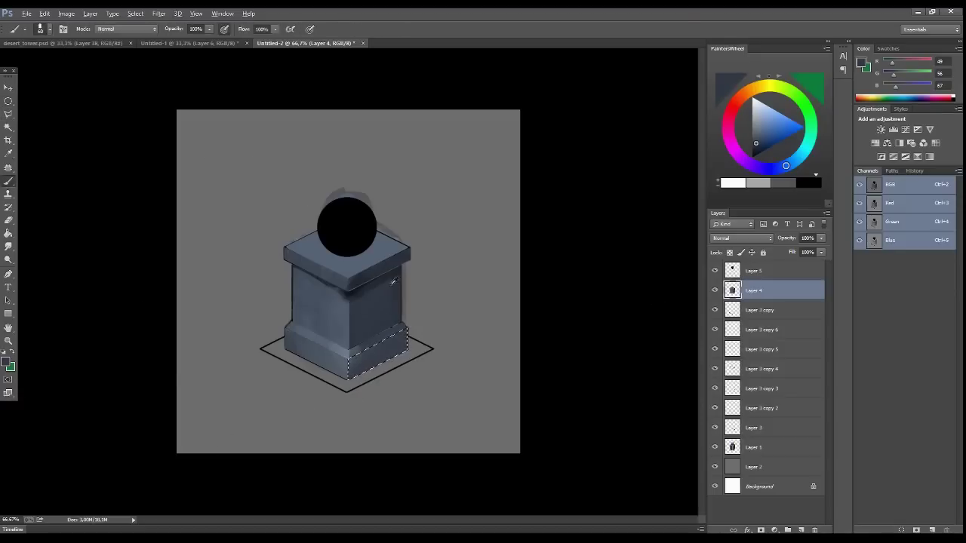
left_click(393, 281, "alt")
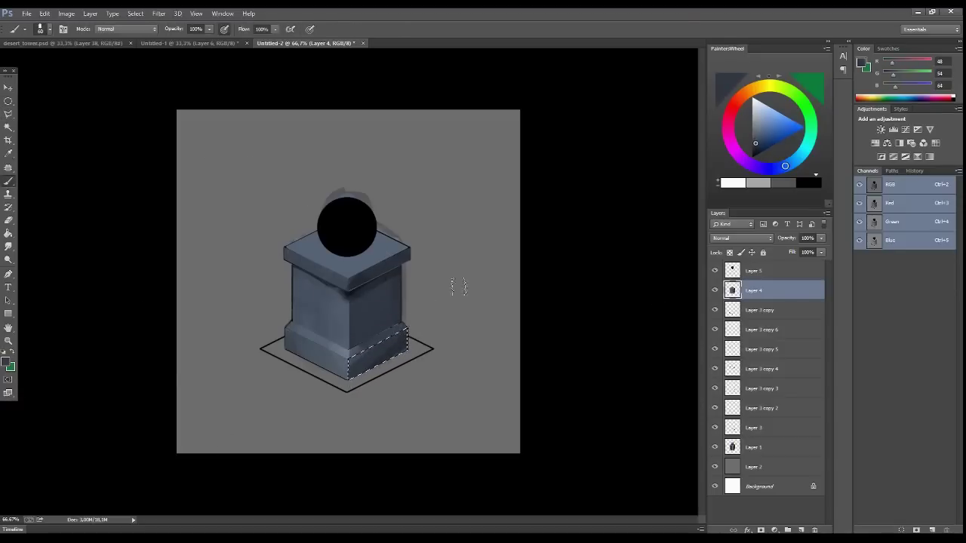
- On a new layer inside the circle selection, paint the orb blue with a cyan highlight
left_click(733, 270, "ctrl")
key("ctrl+shift+alt+n")
left_click(772, 145)
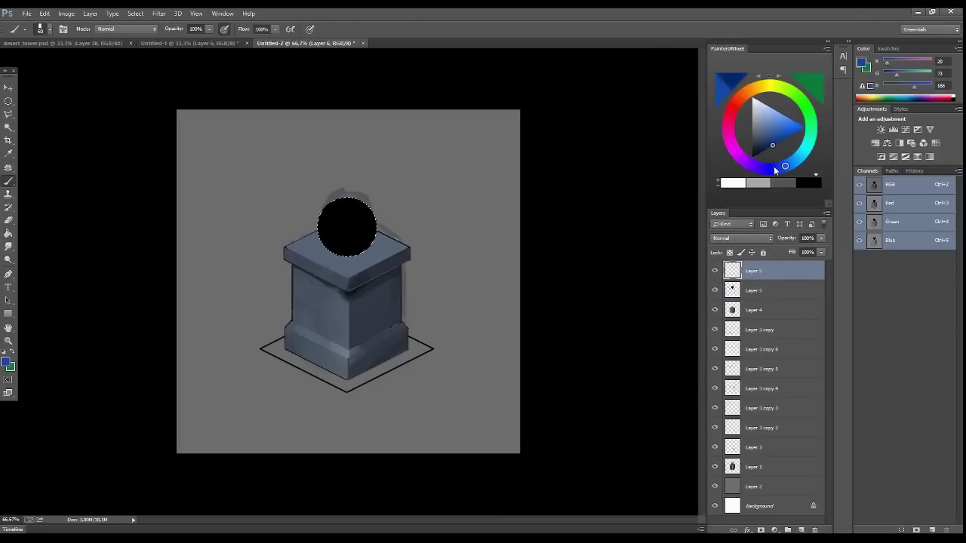
mouse_move(374, 253)
left_mouse_down()
mouse_move(347, 219)
mouse_move(359, 191)
mouse_move(366, 244)
mouse_move(332, 244)
mouse_move(368, 239)
left_mouse_up()
left_click(350, 224, "alt")
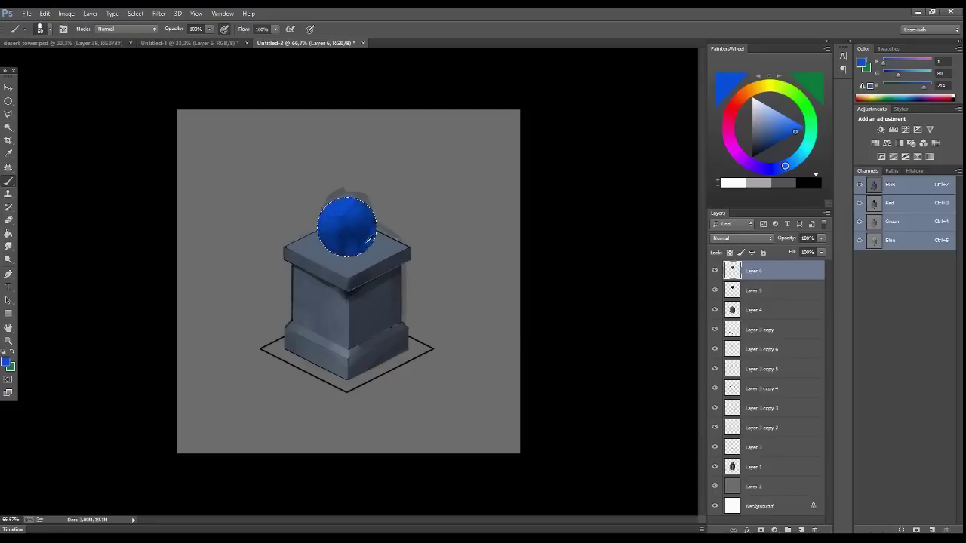
left_click(804, 127)
mouse_move(344, 202)
left_mouse_down()
mouse_move(324, 219)
mouse_move(345, 205)
left_mouse_up()
left_click(335, 215, "alt")
left_click(334, 242, "alt")
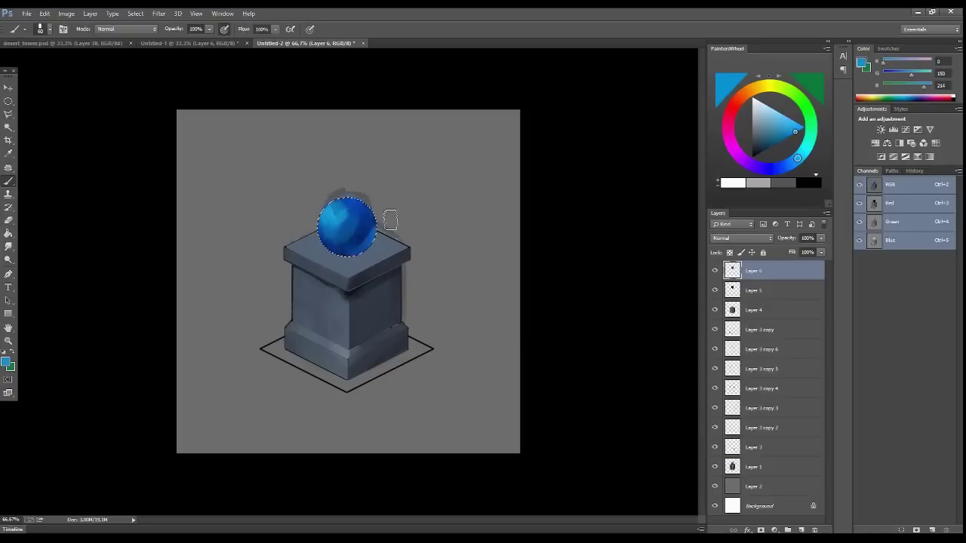
- Add a layer above Layer 4 and paint a soft blue glow on the slab top
left_click(762, 169)
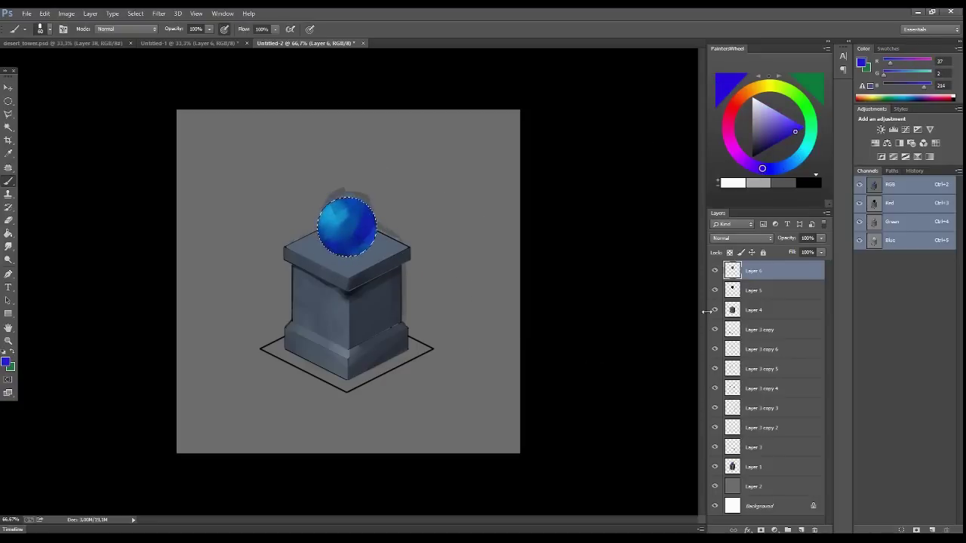
left_click(770, 309)
key("ctrl+shift+alt+n")
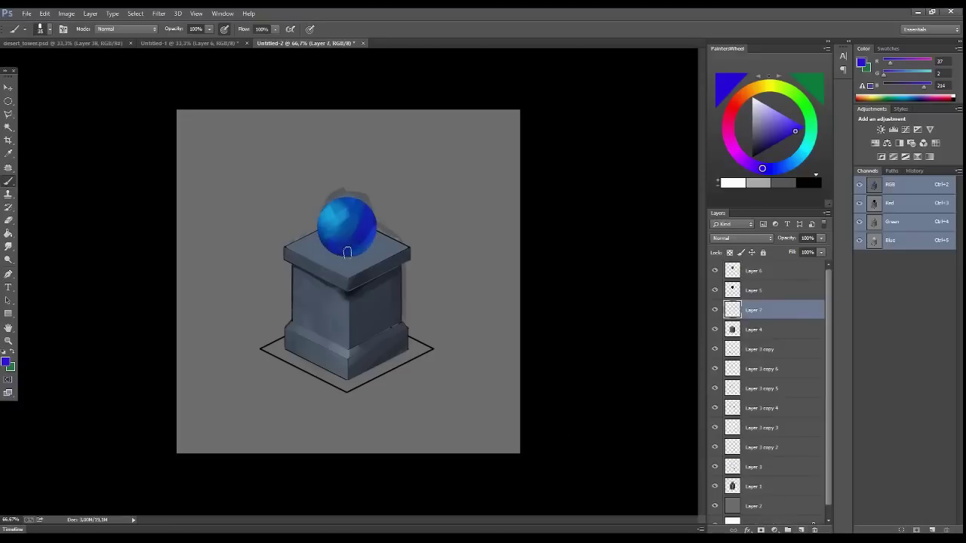
left_click(379, 251, "alt")
left_click(378, 247, "alt")
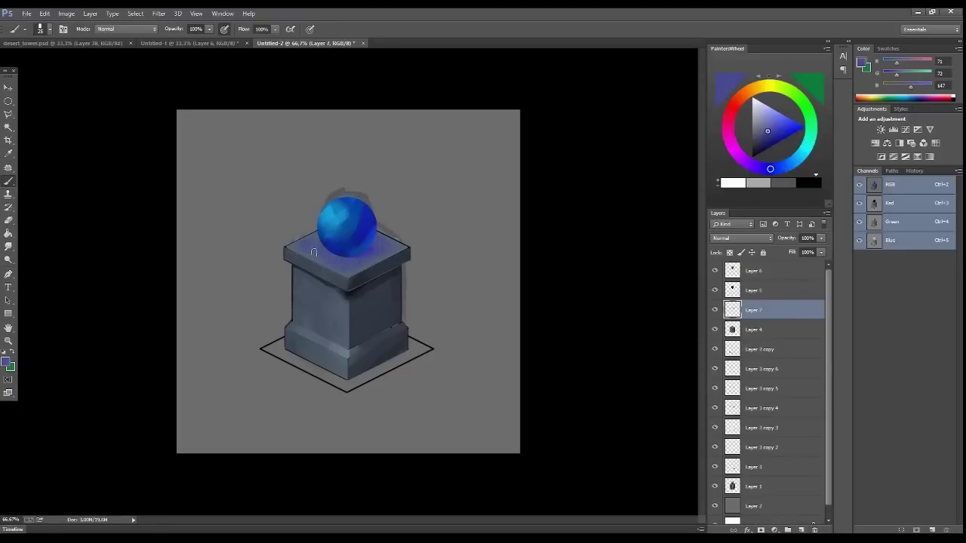
left_click(333, 220, "alt")
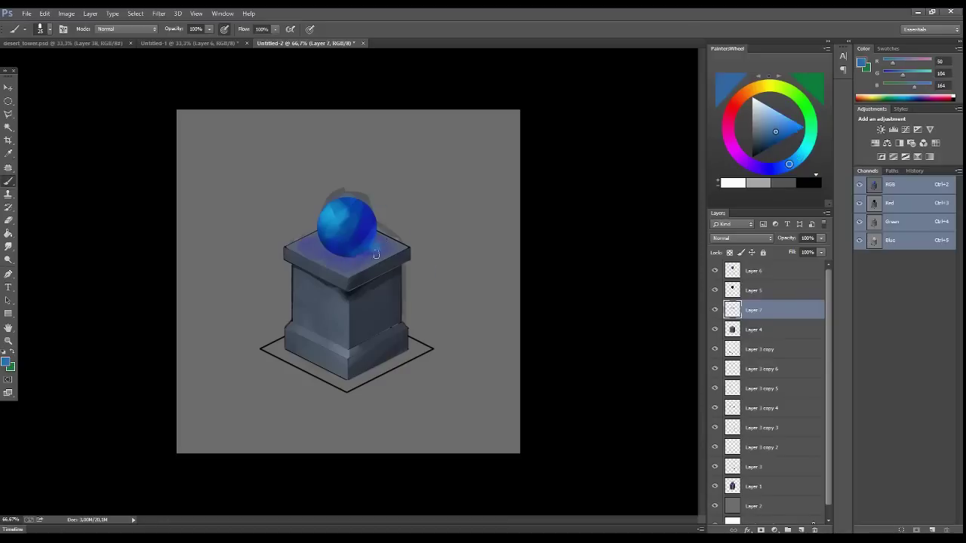
left_click(370, 255, "alt")
left_click(346, 281, "alt")
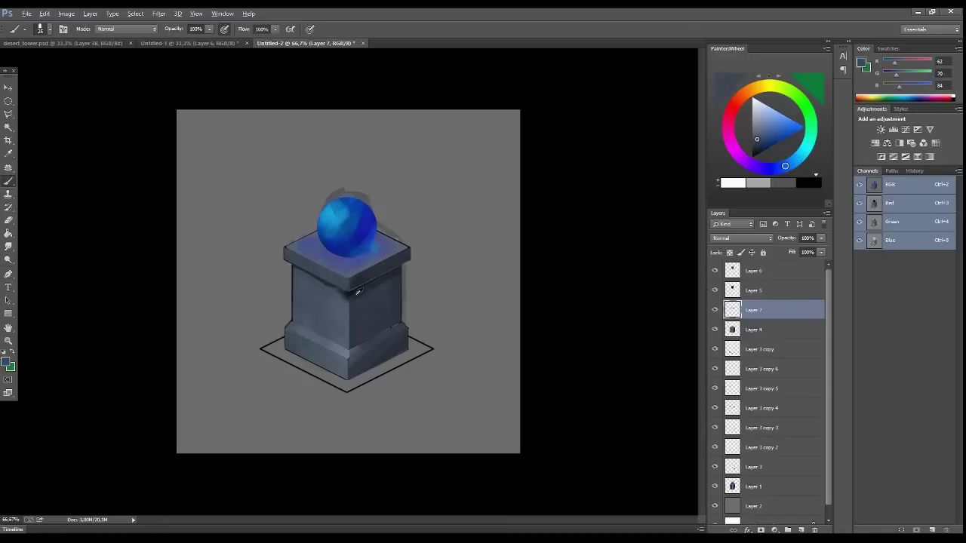
key("ctrl+shift+alt+n")
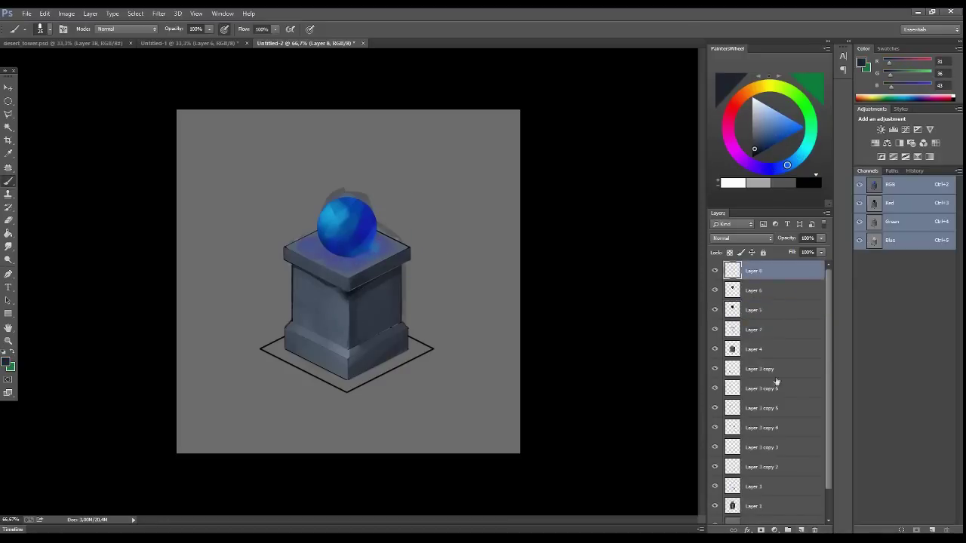
- Paint a yellow-orange band across the right and left faces of the selected pedestal base
left_click(746, 89)
left_click(778, 142)
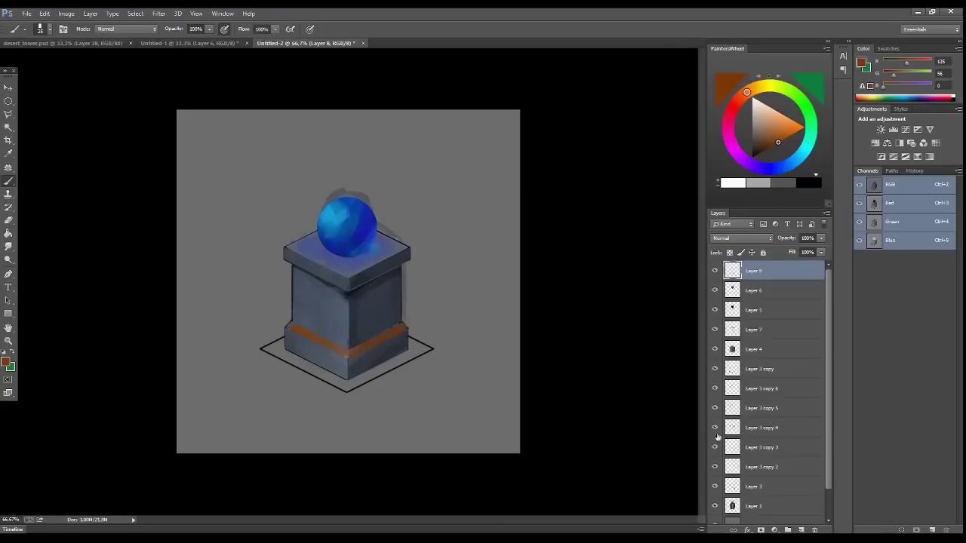
left_click(733, 349, "ctrl")
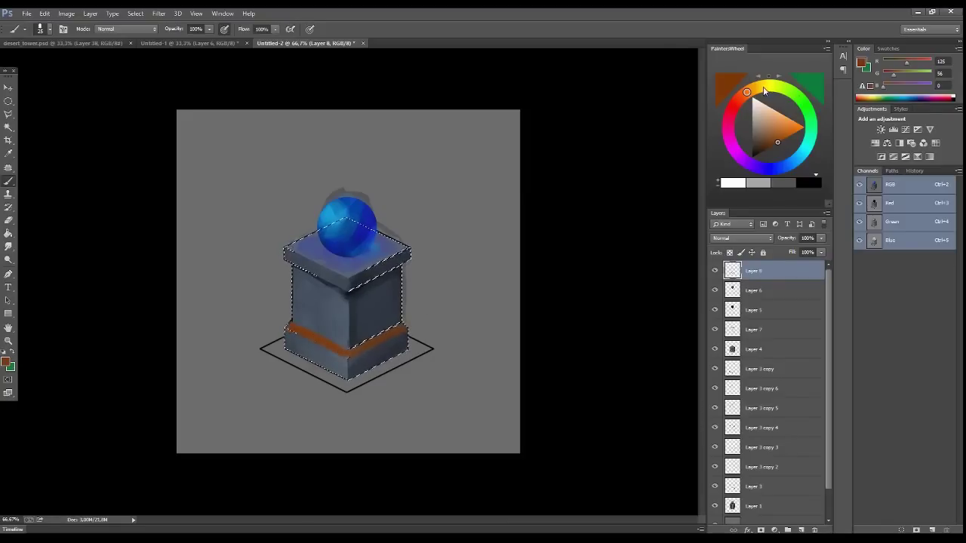
left_click_drag(765, 91, 759, 87)
left_click(805, 127)
left_click_drag(349, 355, 404, 330)
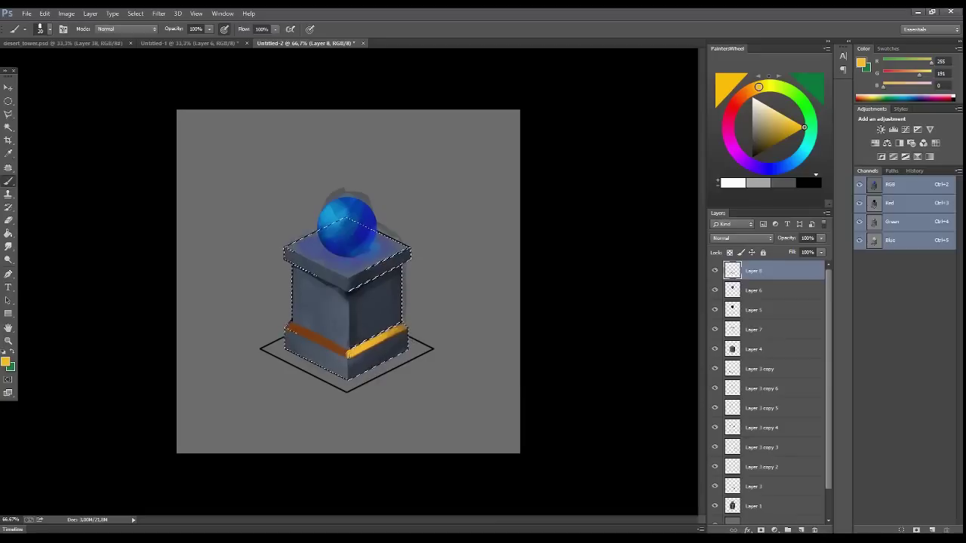
left_click_drag(346, 353, 287, 325)
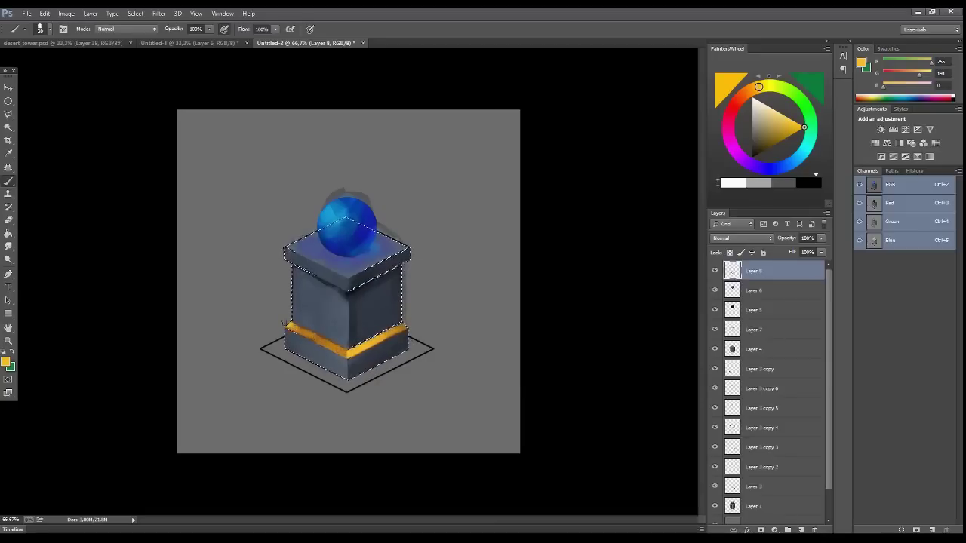
- Deselect and refine the trim with darker brown-orange and orange shades
left_click(349, 352, "alt")
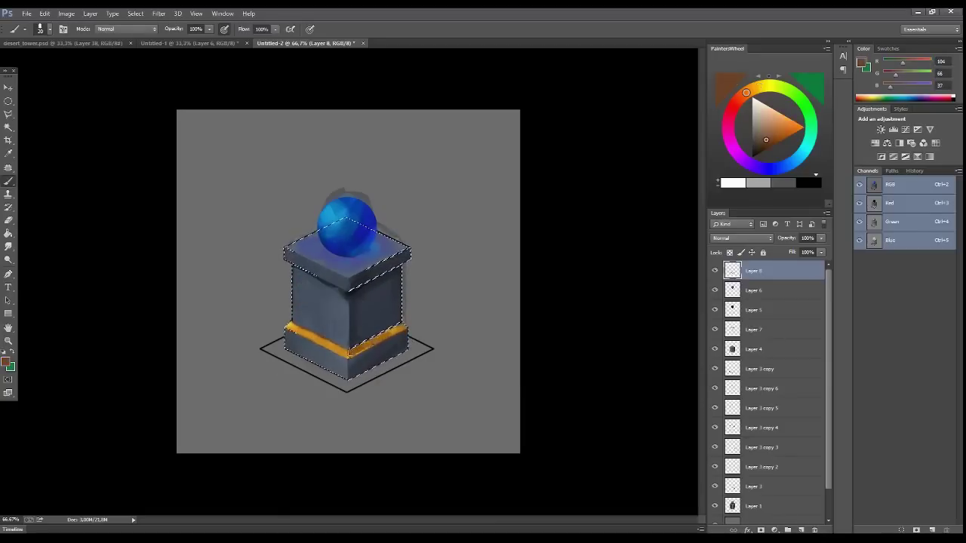
key("ctrl+d")
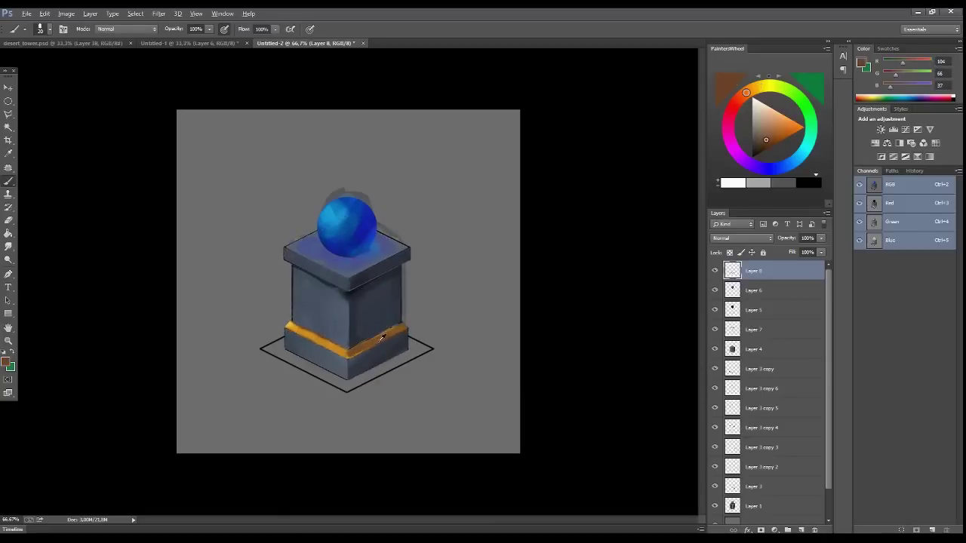
left_click(318, 335, "alt")
left_click(343, 345, "alt")
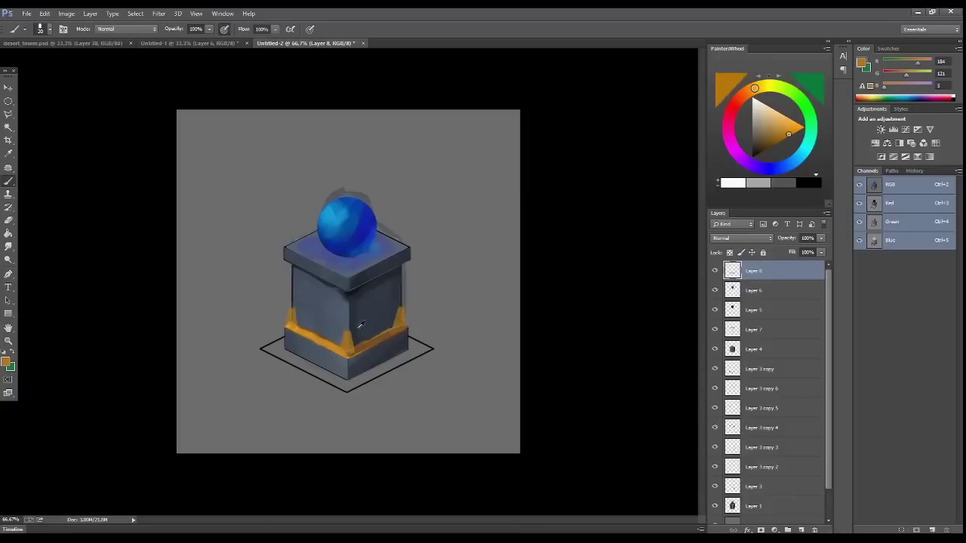
left_click(403, 325, "alt")
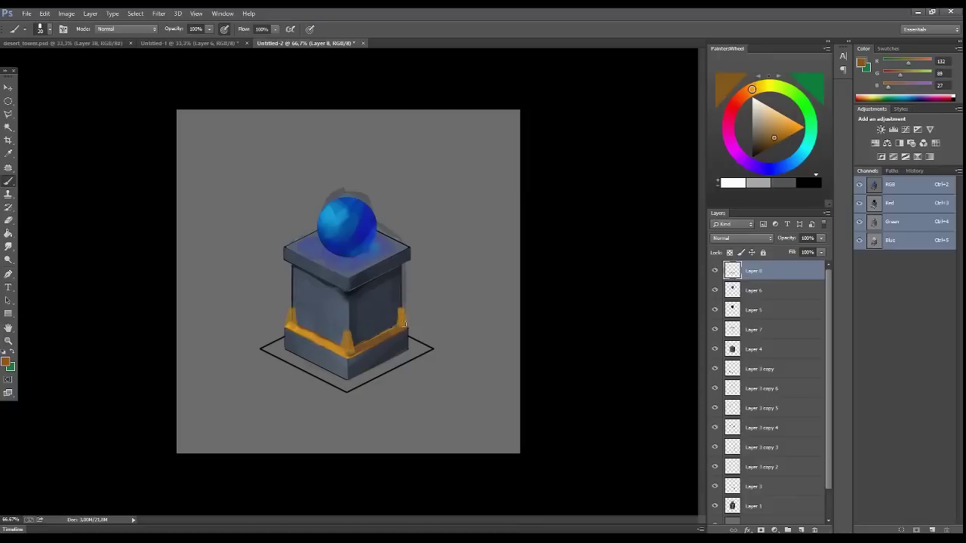
left_click(338, 343, "alt")
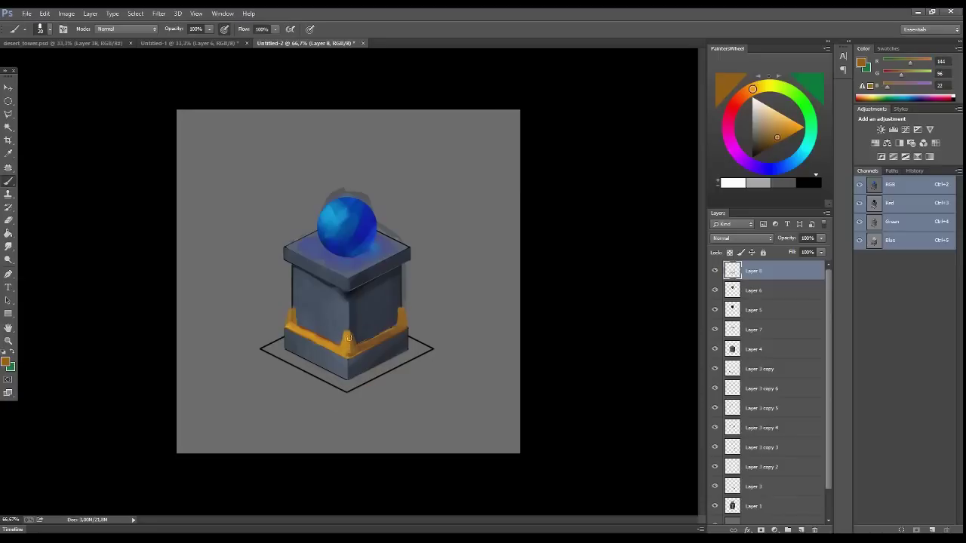
- Pick blue-grey stone and orange trim tones, then shift the orange band paint off the base
left_click(294, 315, "alt")
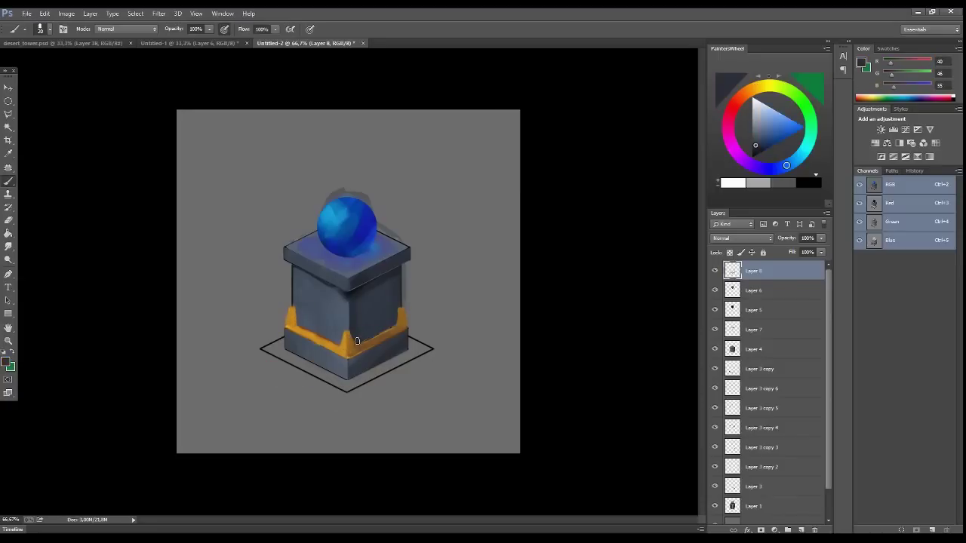
left_click(343, 332, "alt")
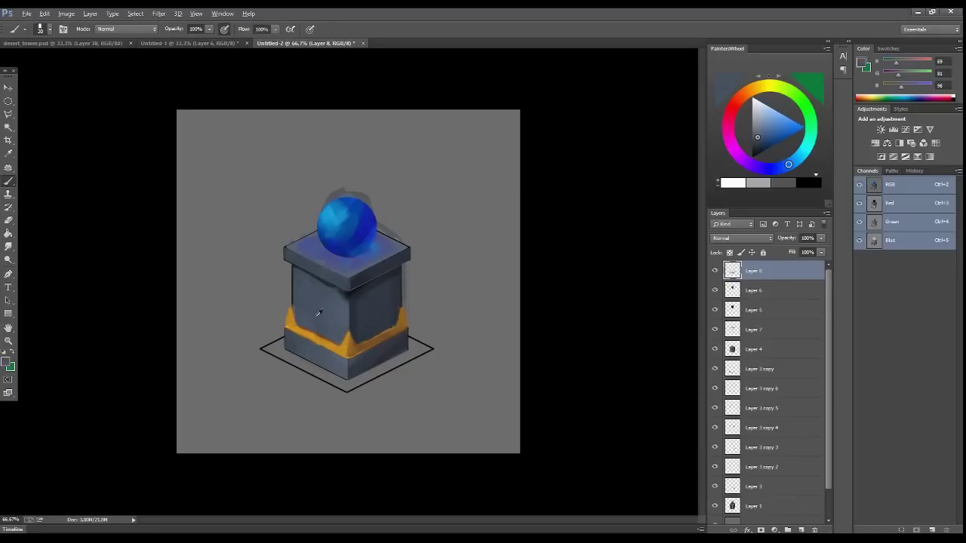
left_click(311, 332, "alt")
left_click(351, 354, "alt")
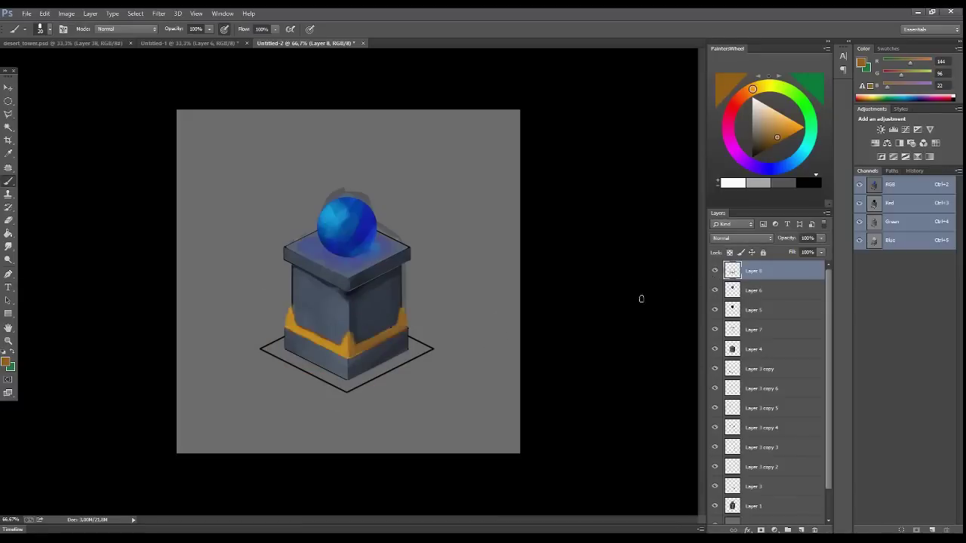
key("v")
mouse_move(414, 211)
left_mouse_down()
mouse_move(415, 201)
mouse_move(364, 380)
left_mouse_up()
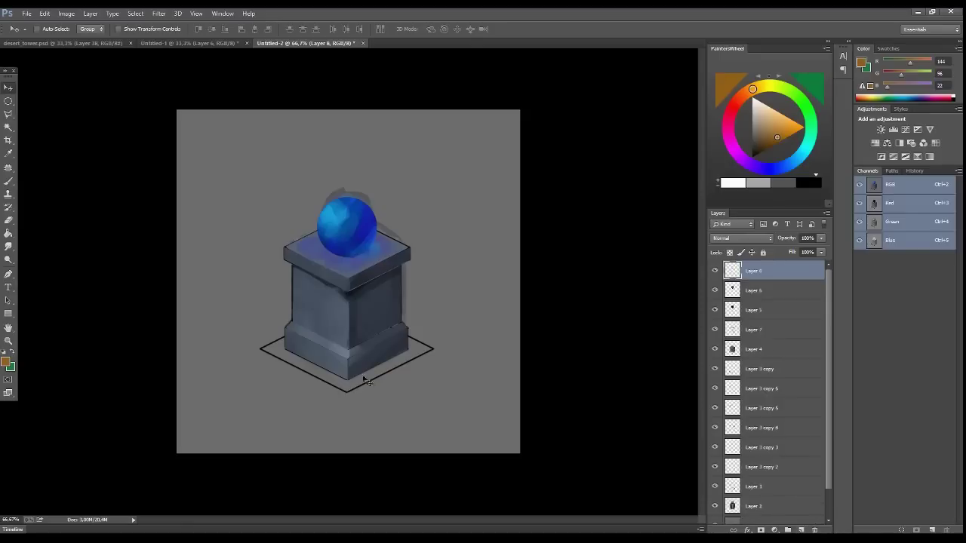
- Fill the lassoed right face dark and shrink it to a ~59% inset panel
left_click(8, 115)
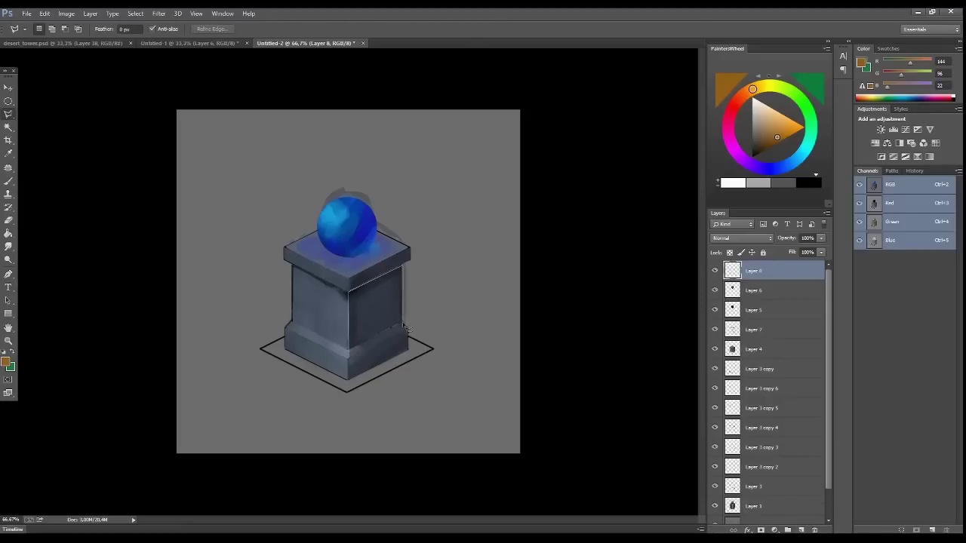
left_click_drag(357, 357, 351, 352)
key("g")
left_click(378, 310)
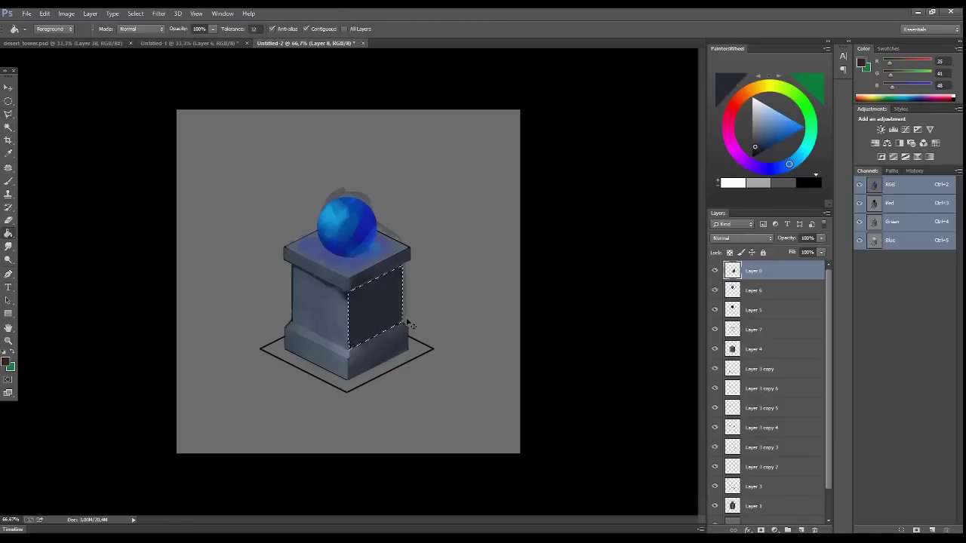
key("ctrl+t")
left_click_drag(400, 277, 393, 269)
left_click_drag(392, 281, 392, 284)
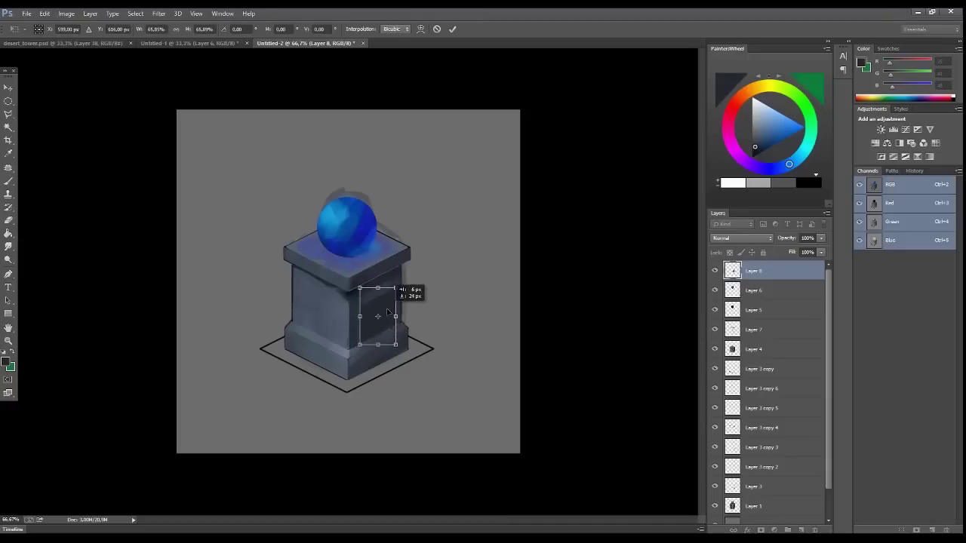
left_click(8, 88)
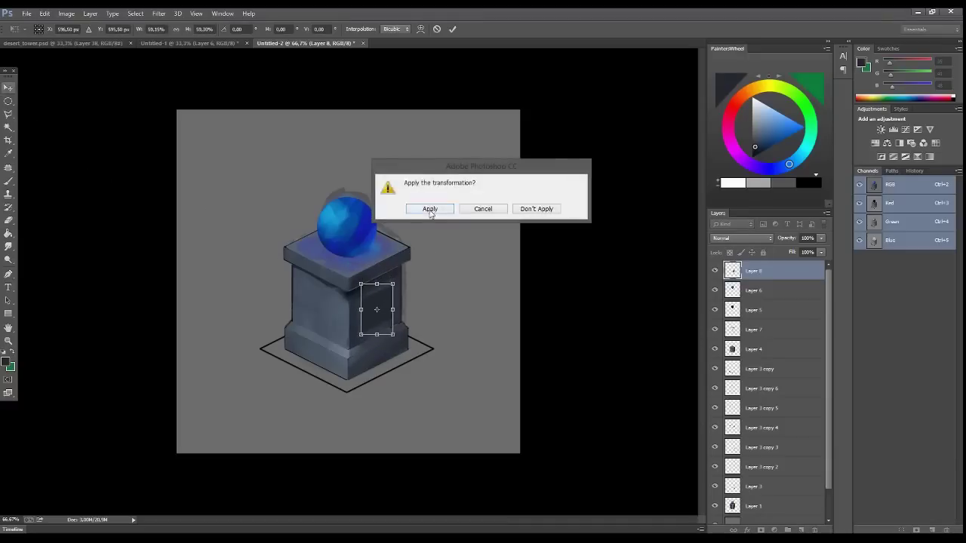
key("Return")
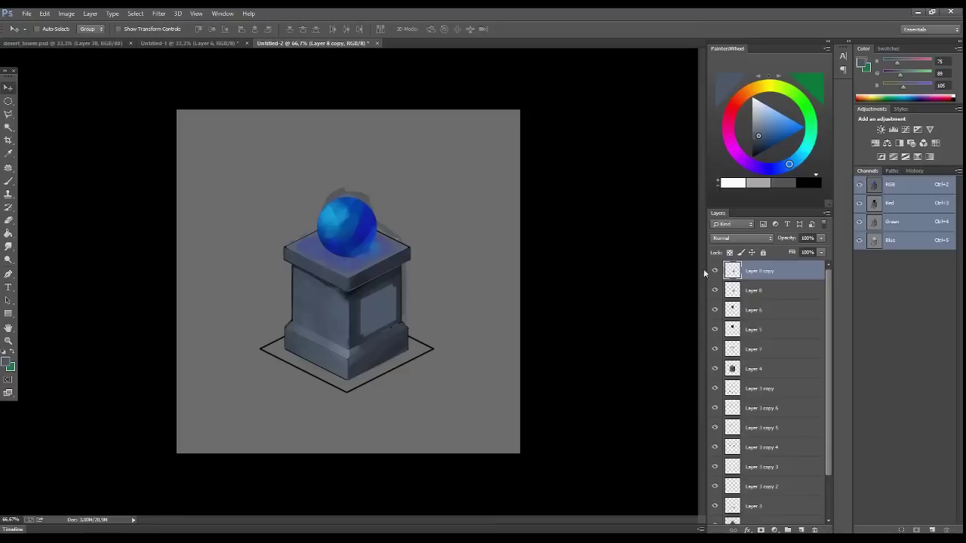
- Shade the inset panel with darker strokes and a lighter blue tone
left_click(732, 271, "ctrl")
key("b")
left_click(361, 334, "alt")
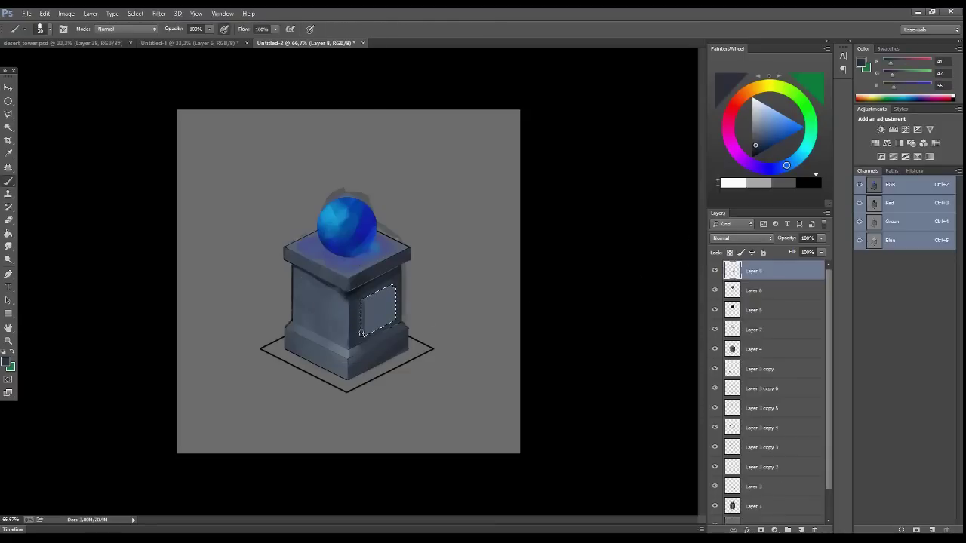
mouse_move(362, 333)
left_mouse_down()
mouse_move(381, 295)
mouse_move(389, 332)
left_mouse_up()
left_click(391, 283, "alt")
left_click(381, 249, "alt")
- Deselect and Alt-drag a copy of the panel onto the pillar's left face
key("ctrl+d")
key("v")
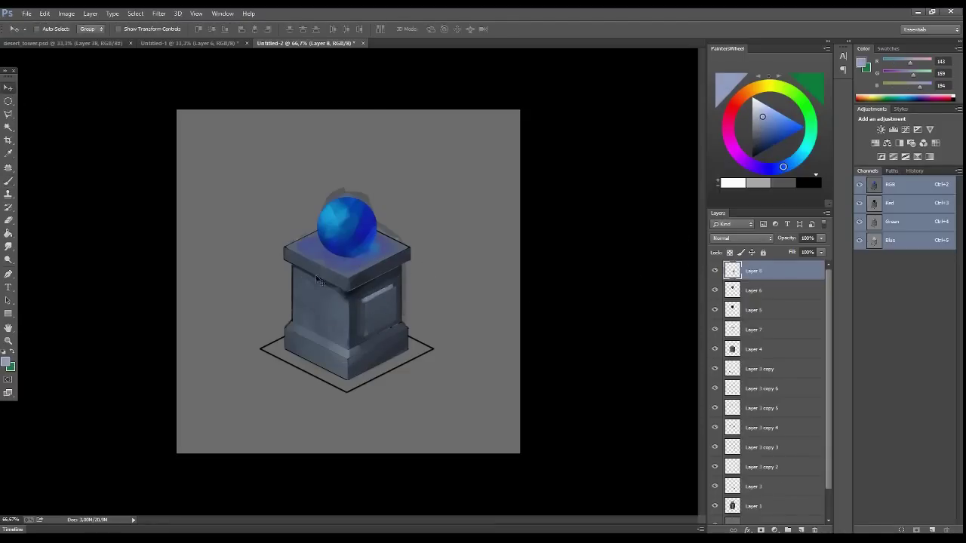
left_click_drag(318, 279, 384, 327)
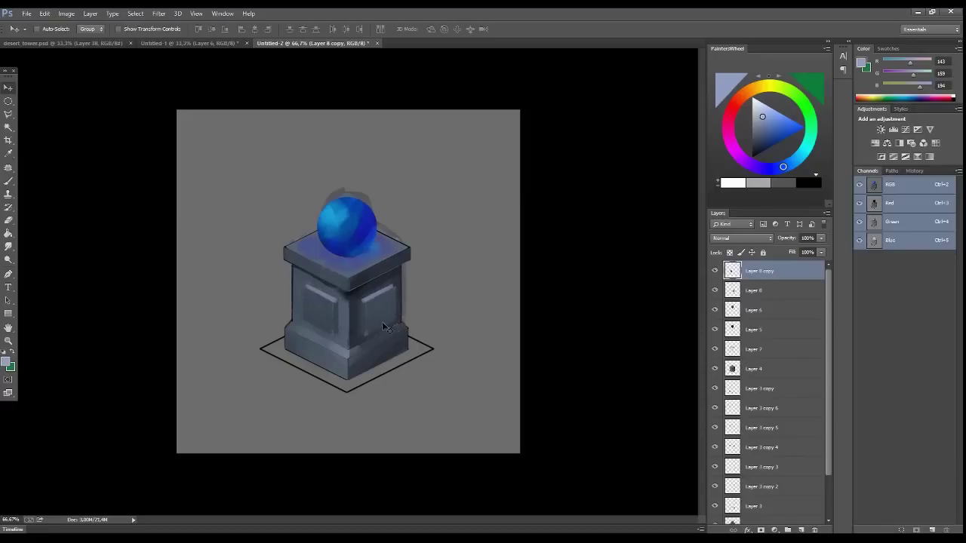
left_click(798, 530)
- Brighten Layer 8 copy with Brightness/Contrast and slightly lower Layer 8's Hue/Saturation lightness
left_click(752, 293)
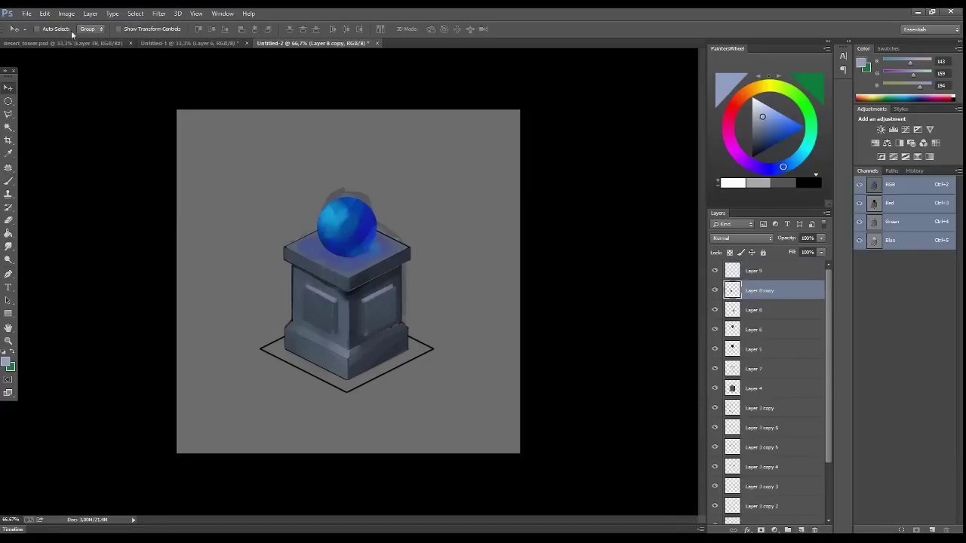
left_click(67, 13)
left_click(200, 37)
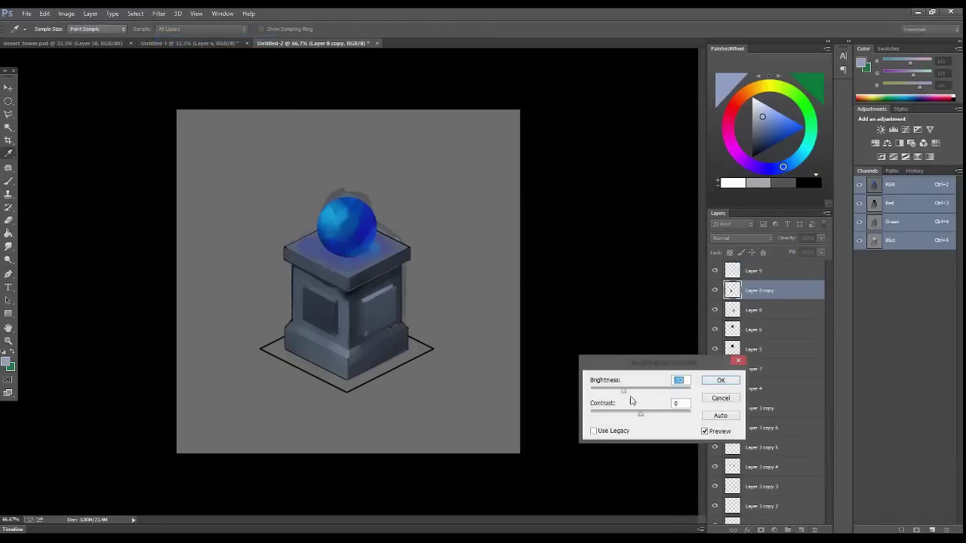
key("Return")
left_click(752, 311)
left_click(66, 13)
left_click(200, 92)
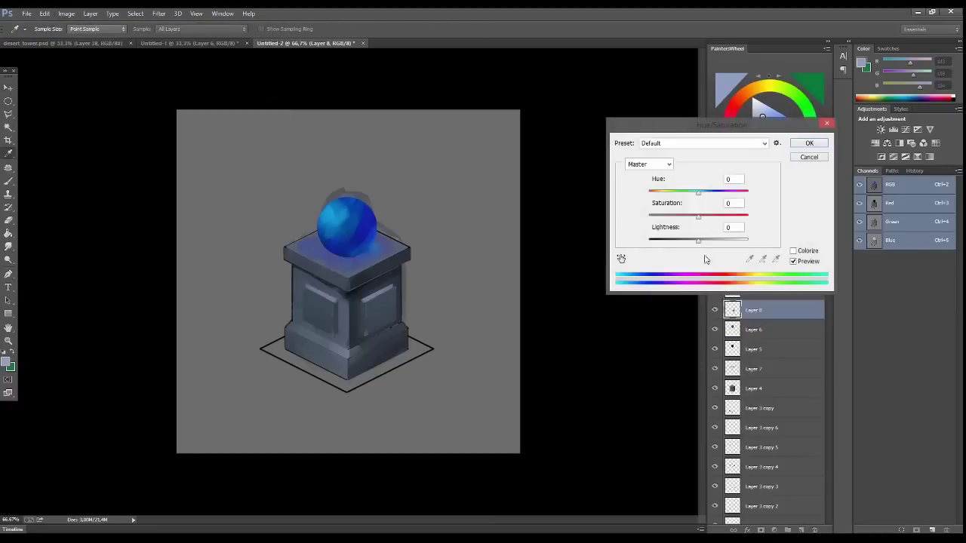
left_click_drag(698, 240, 690, 240)
left_click(808, 144)
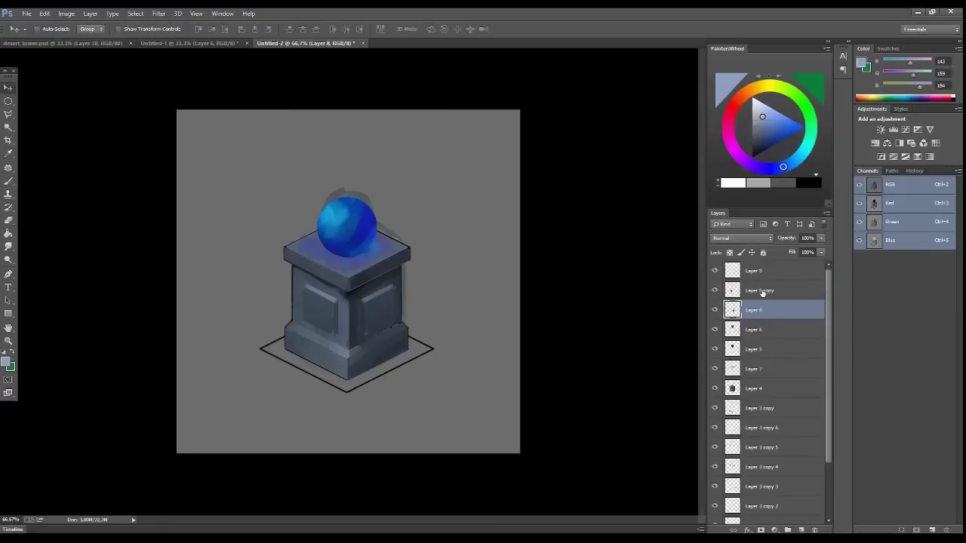
- Apply Brightness/Contrast to Layer 8 copy again and add a new empty layer
left_click(752, 290)
left_click(66, 13)
left_click(200, 37)
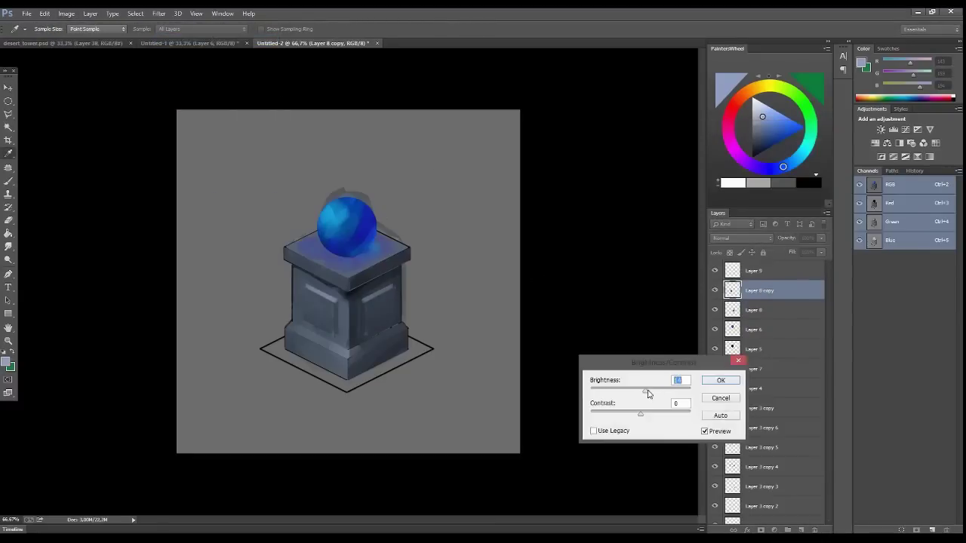
left_click(721, 380)
left_click(802, 530)
- Brush dark blue-grey shadow edges on the panels using tones sampled from the pillar
key("b")
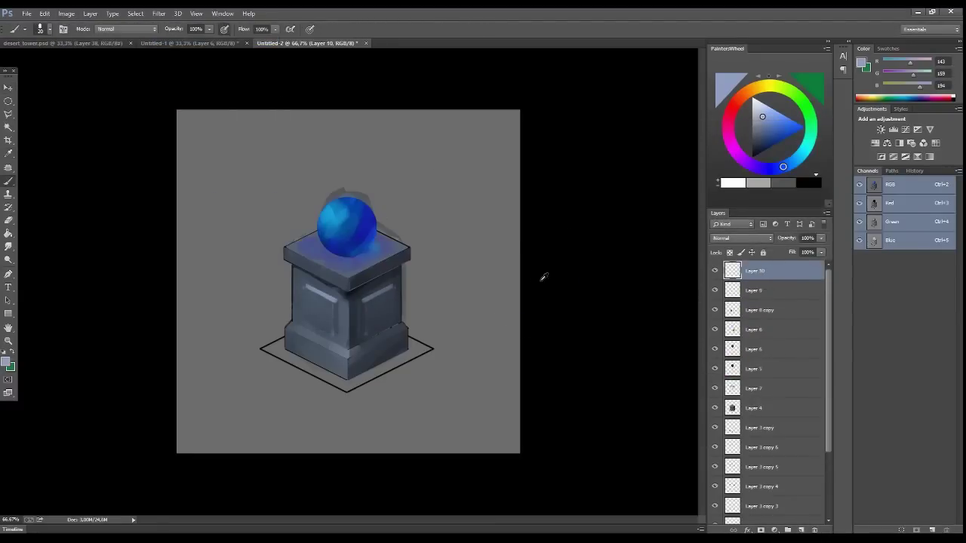
left_click(543, 277, "alt")
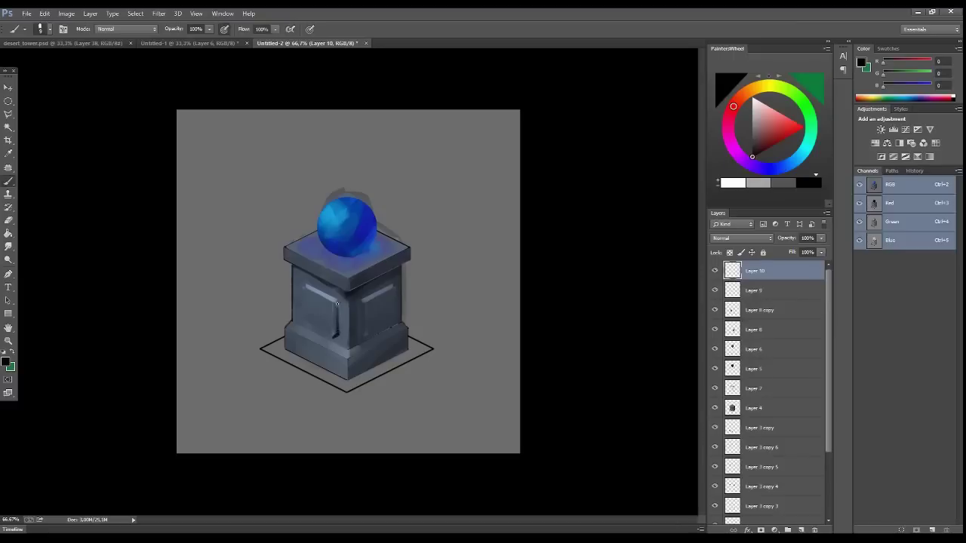
left_click(335, 313, "alt")
left_click(330, 337, "alt")
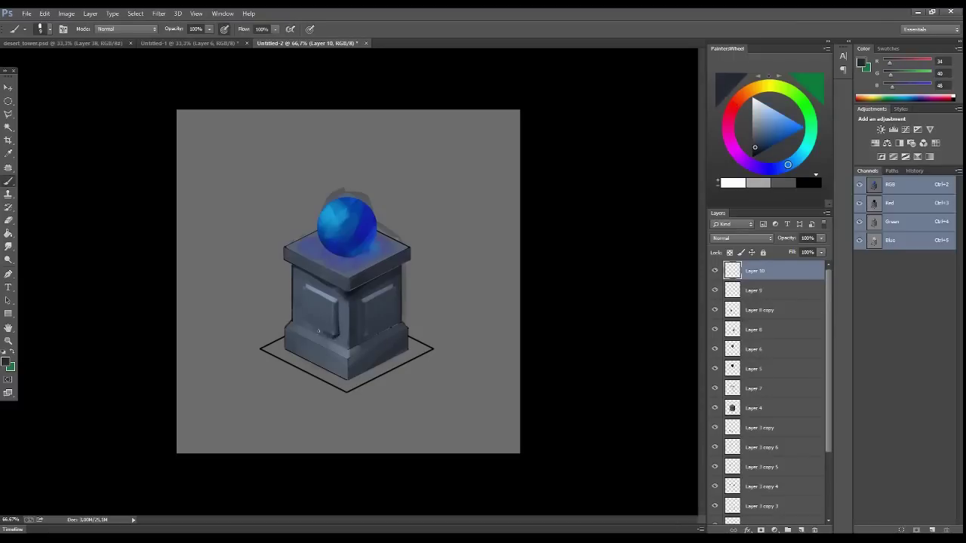
left_click(333, 336, "alt")
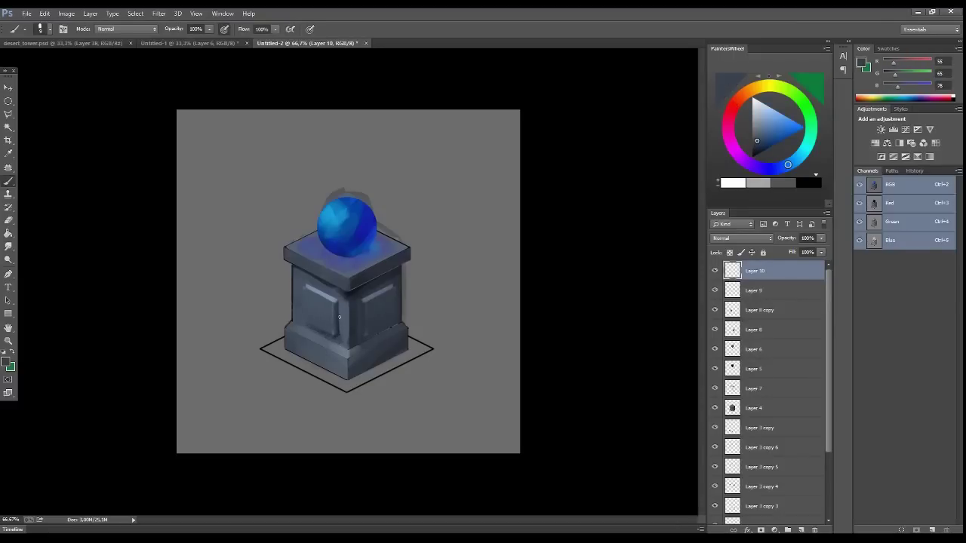
left_click(346, 335, "alt")
left_click(360, 315, "alt")
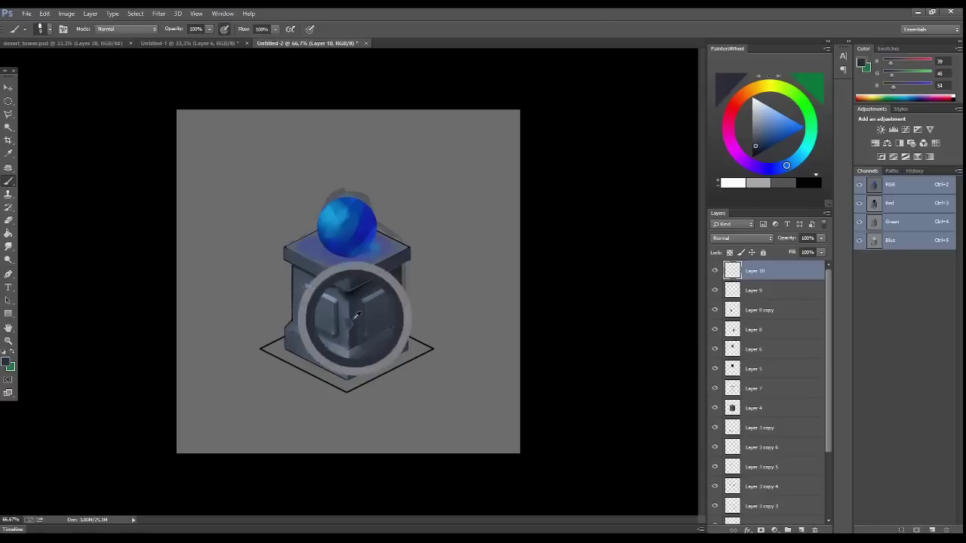
- Add pillar shadow tones and light blue-grey highlights along the pillar and base corners
left_click(350, 324, "alt")
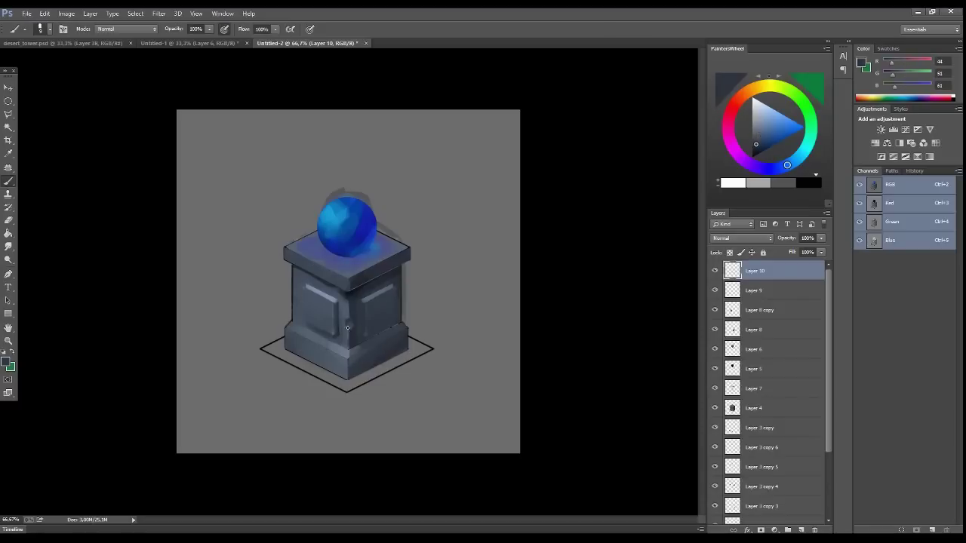
left_click(373, 294, "alt")
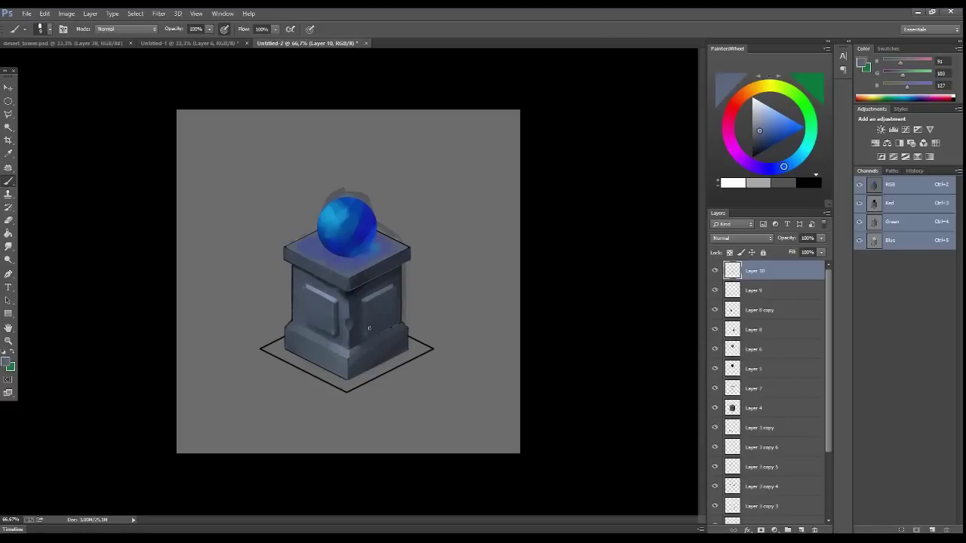
left_click(374, 324, "alt")
left_click(356, 347, "alt")
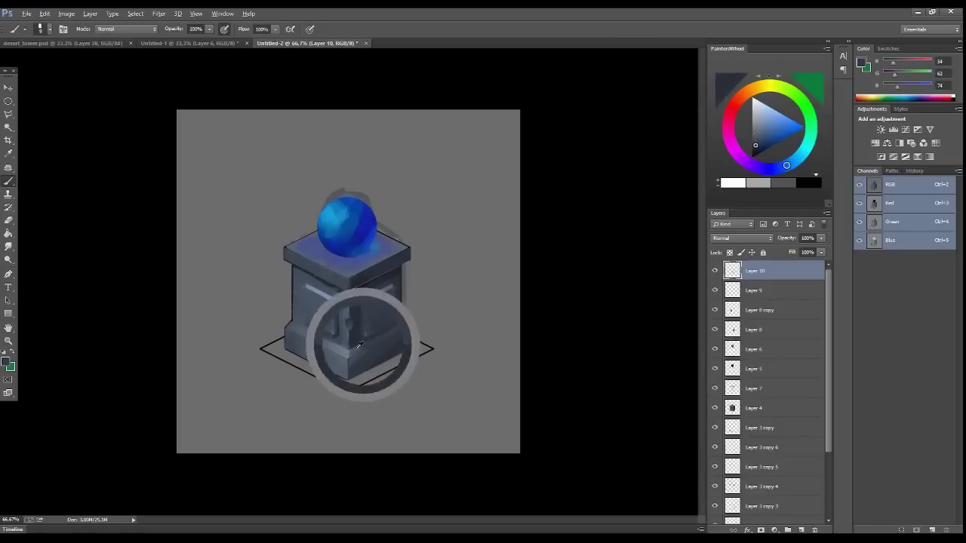
left_click(354, 354, "alt")
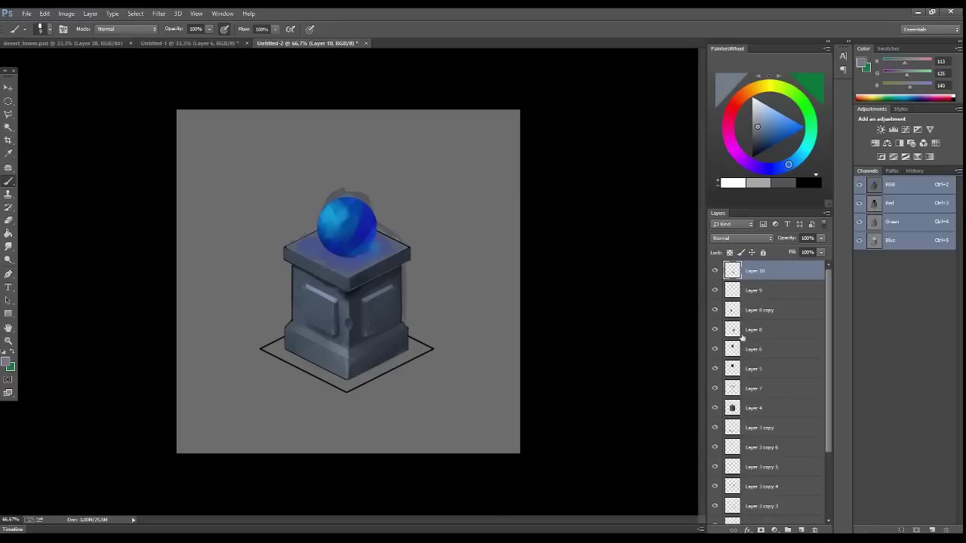
left_click(732, 369, "ctrl")
key("l")
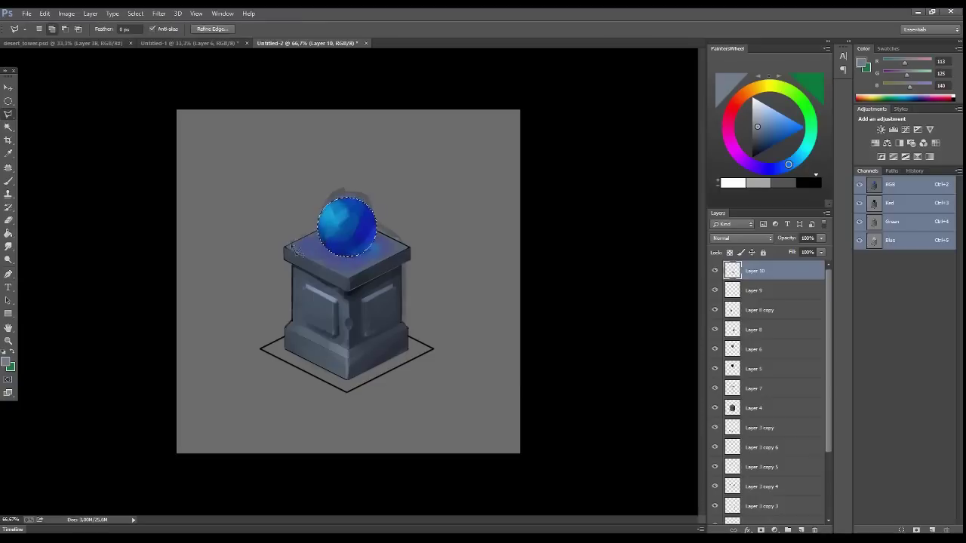
- Add the pillar top (Polygonal Lasso) and body (Lasso) to the orb selection, then copy it to Layer 11
left_click(318, 236, "shift")
left_click(285, 248)
left_click(347, 267)
double_click(408, 249)
key("shift+l")
mouse_move(295, 270)
left_mouse_down()
mouse_move(381, 297)
mouse_move(415, 256)
left_mouse_up()
mouse_move(296, 265)
left_mouse_down()
mouse_move(303, 321)
mouse_move(332, 299)
mouse_move(290, 353)
mouse_move(361, 369)
mouse_move(400, 334)
mouse_move(383, 337)
mouse_move(392, 325)
left_mouse_up()
left_click(44, 13)
left_click(68, 93)
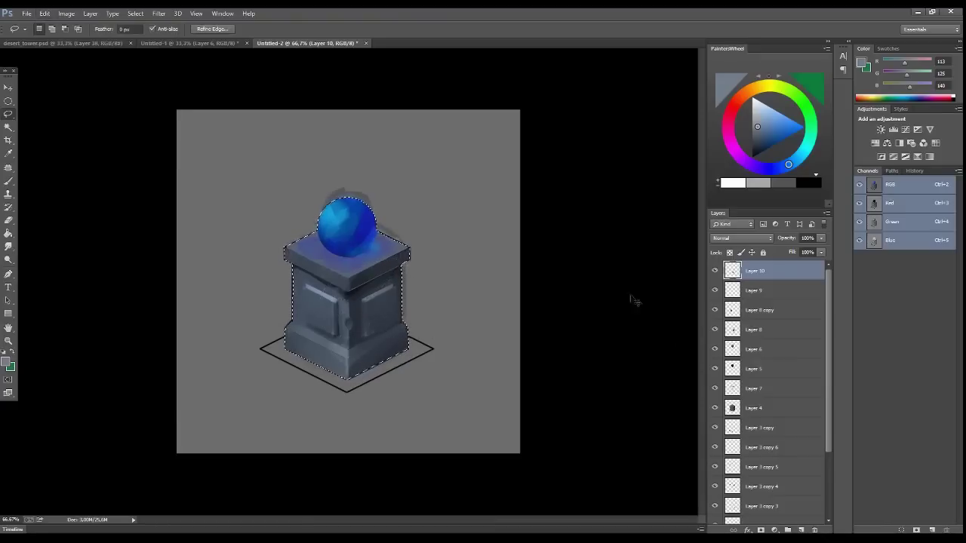
left_click(802, 530)
- Fill the ground diamond with dark brown-orange and add a grey-filled layer hiding the outline
key("g")
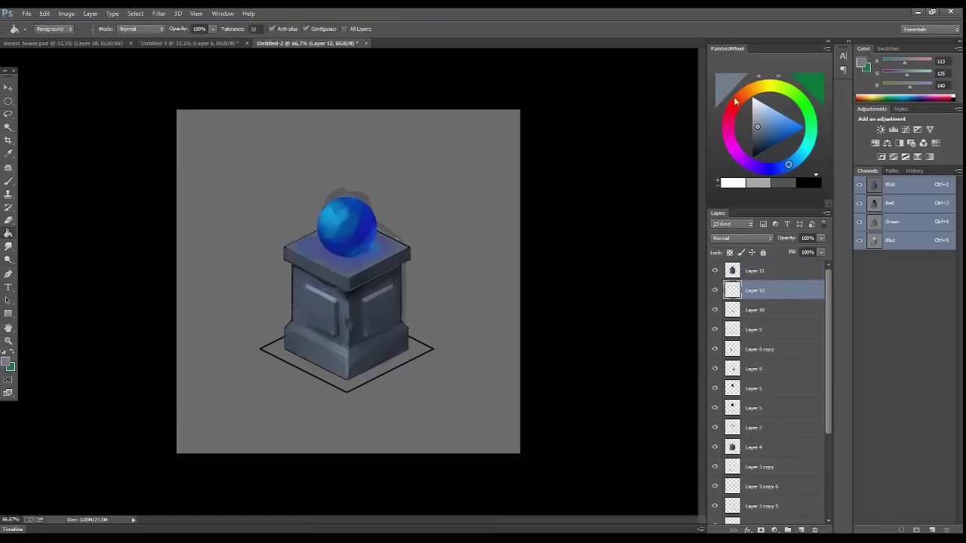
left_click(750, 91)
left_click(776, 132)
left_click_drag(776, 133, 775, 136)
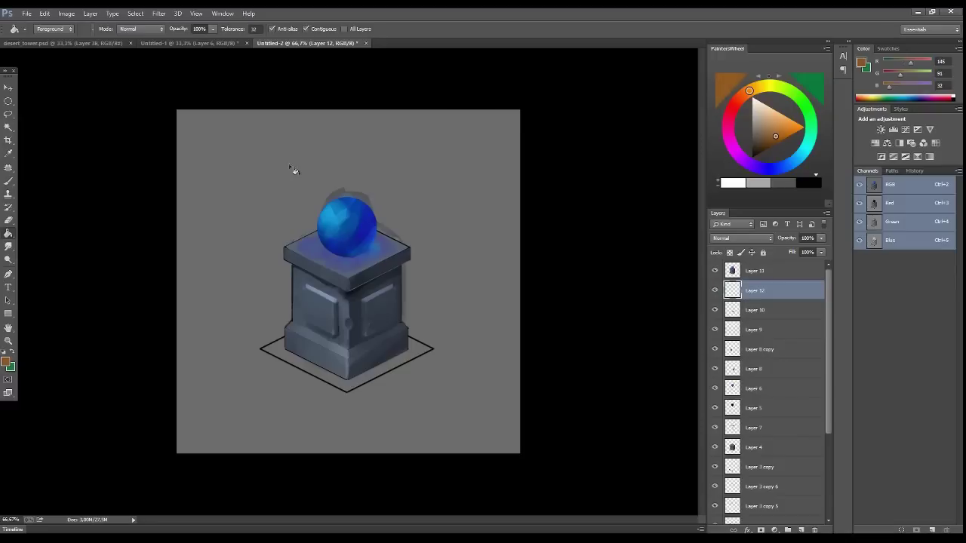
key("b")
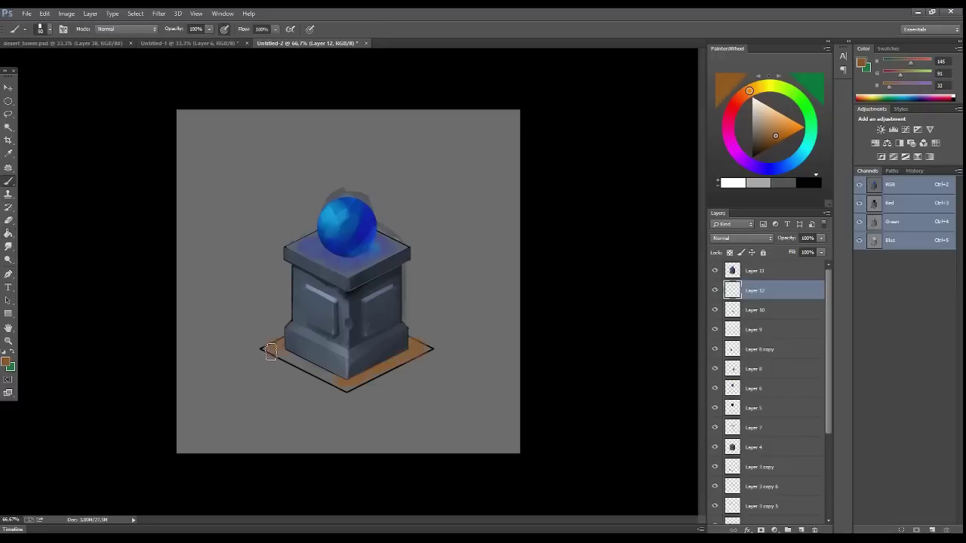
left_click(773, 309)
left_click(801, 529)
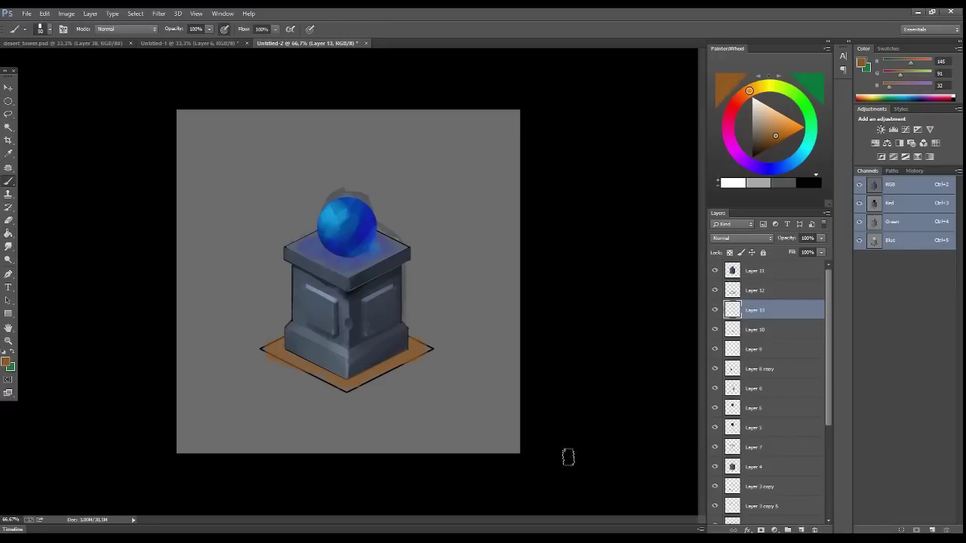
key("g")
left_click(248, 185, "alt")
left_click(249, 186)
- Shade the pedestal with light-blue and black gradients on a new layer set to Overlay at 53%
key("b")
left_click(754, 270)
left_click(732, 270, "ctrl")
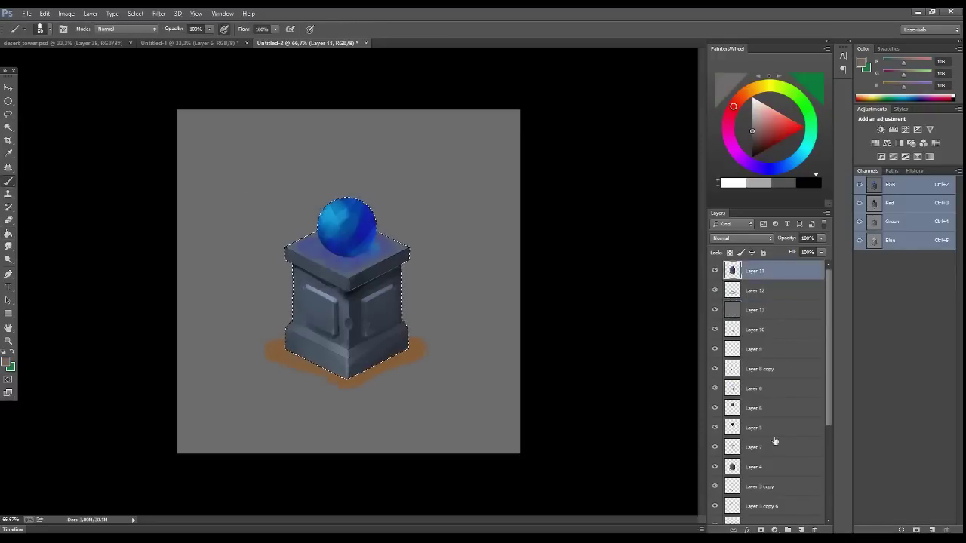
left_click(801, 530)
key("shift+g")
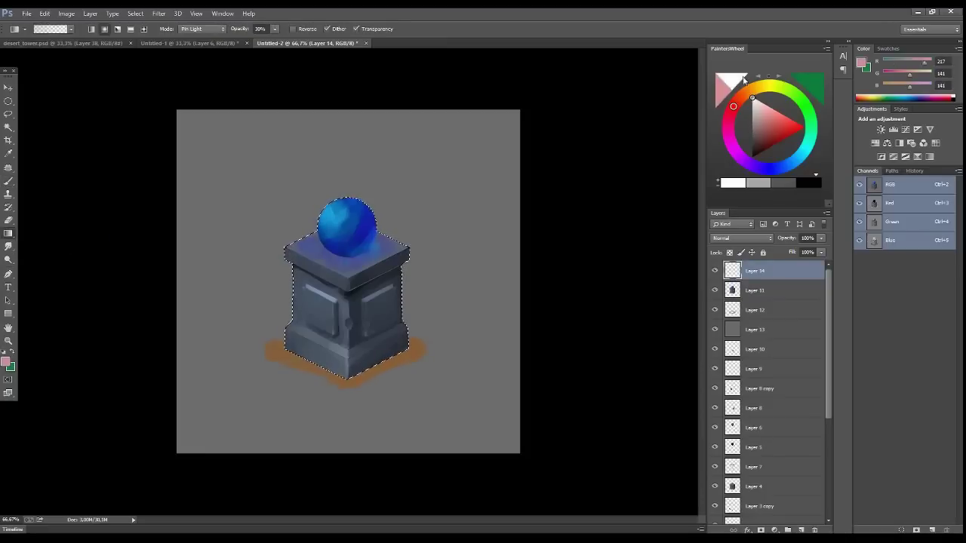
left_click(336, 232, "alt")
left_click_drag(344, 231, 345, 354)
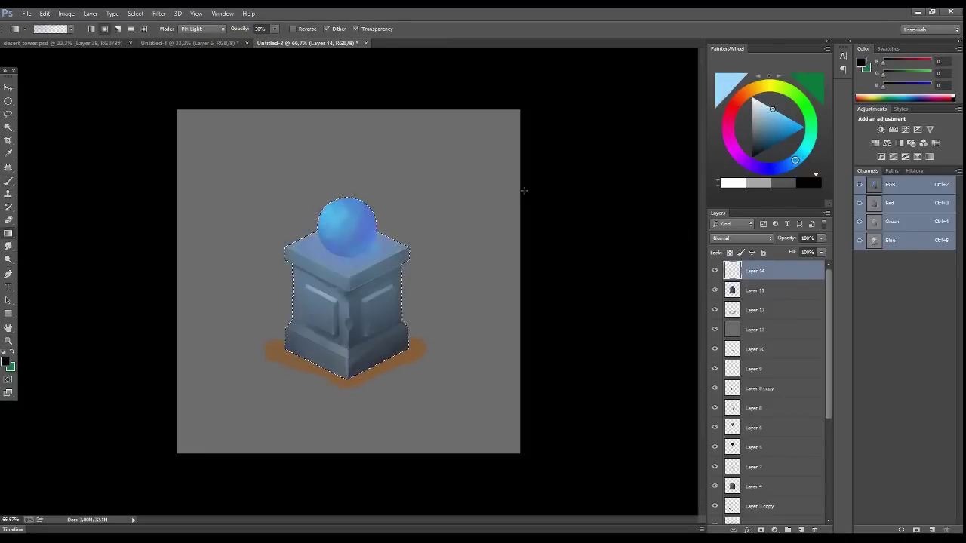
left_click(560, 256, "alt")
left_click(293, 29)
left_click_drag(345, 242, 338, 359)
left_click(742, 238)
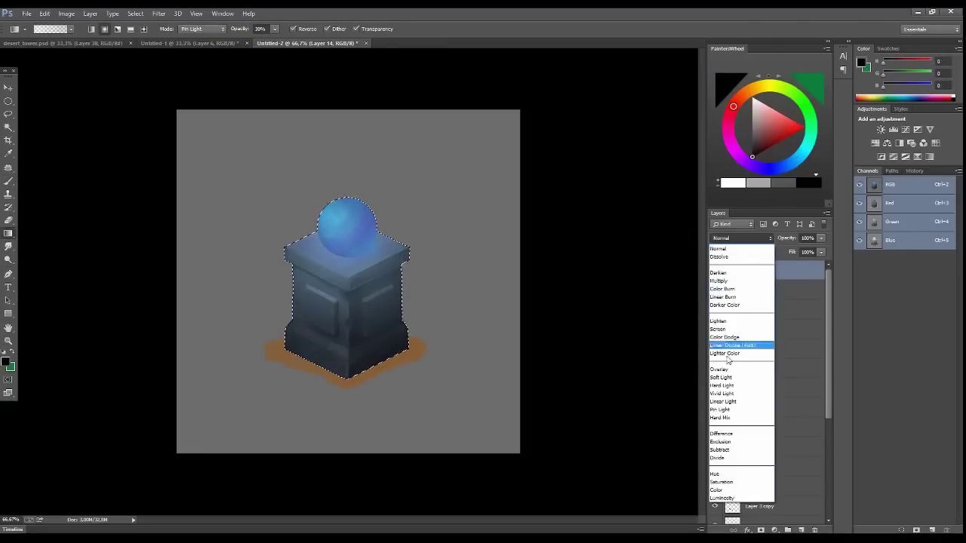
left_click(739, 345)
left_click_drag(821, 238, 797, 249)
- Brush dark red-brown tints along the pedestal edges on a new layer
key("b")
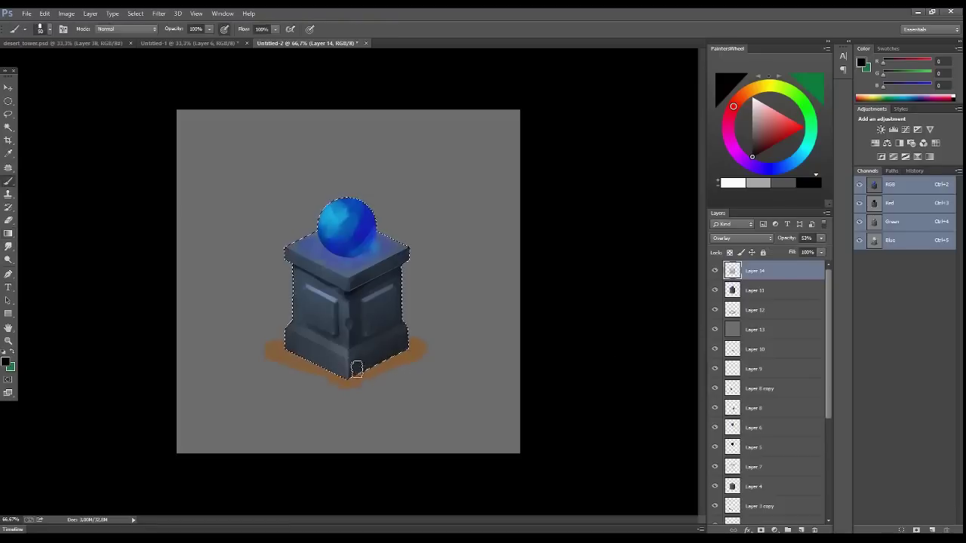
left_click(385, 356, "alt")
left_click(801, 530)
left_click(742, 96)
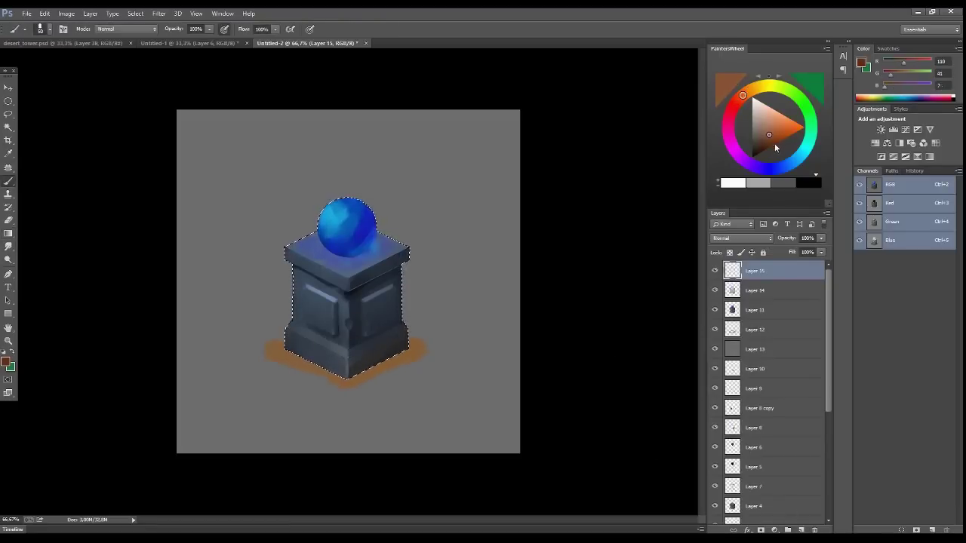
left_click(775, 142)
left_click_drag(407, 321, 411, 264)
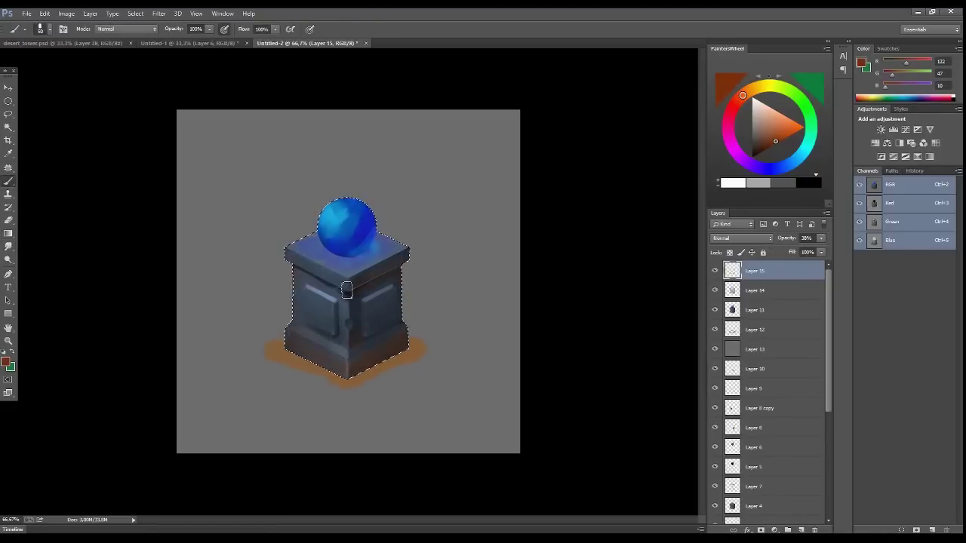
key("x")
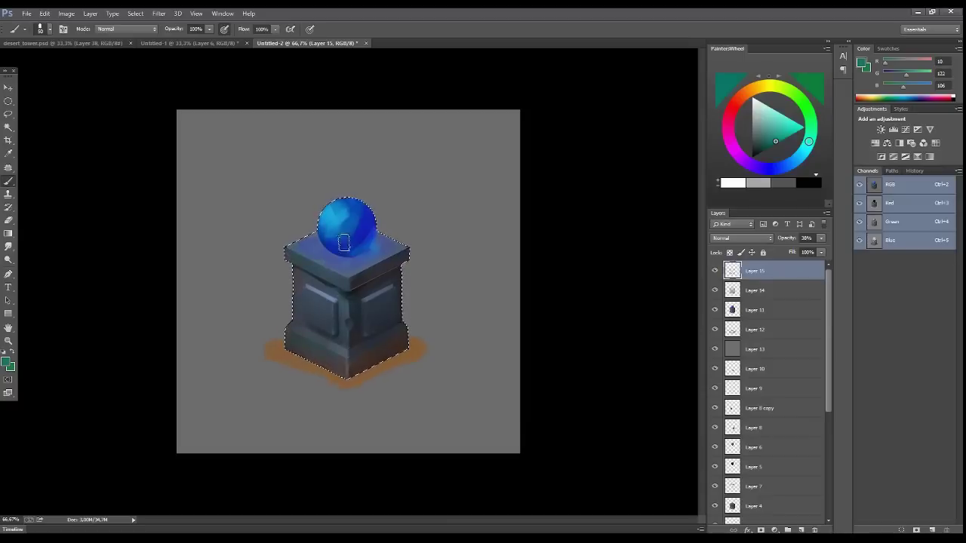
key("x")
- Add a blue gradient glow layer in Color Dodge at 53% opacity
left_click(802, 530)
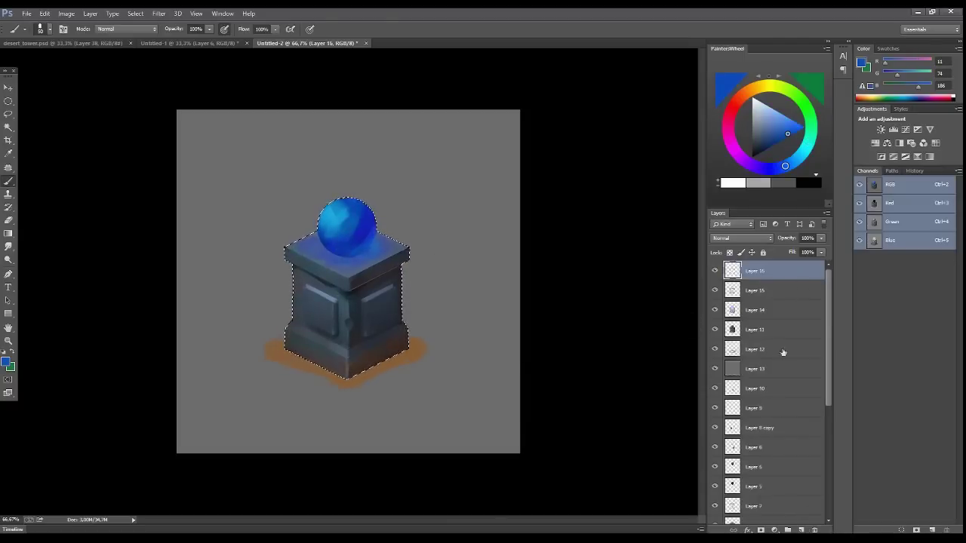
key("g")
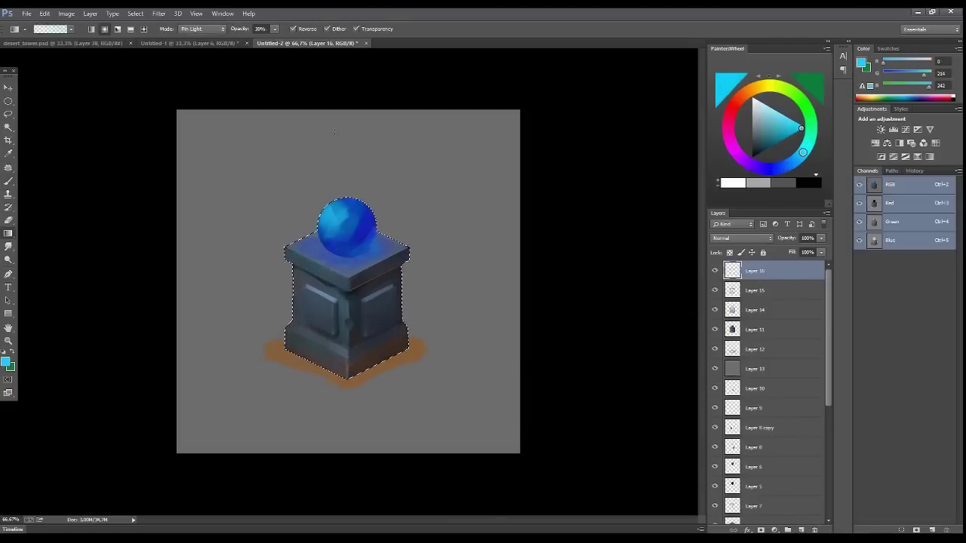
left_click(736, 238)
left_click(766, 272)
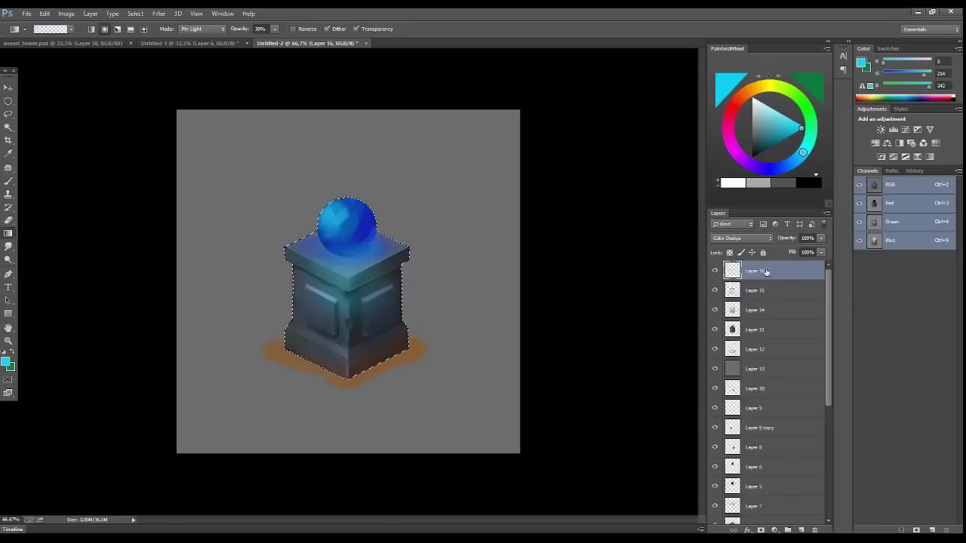
left_click_drag(796, 254, 797, 254)
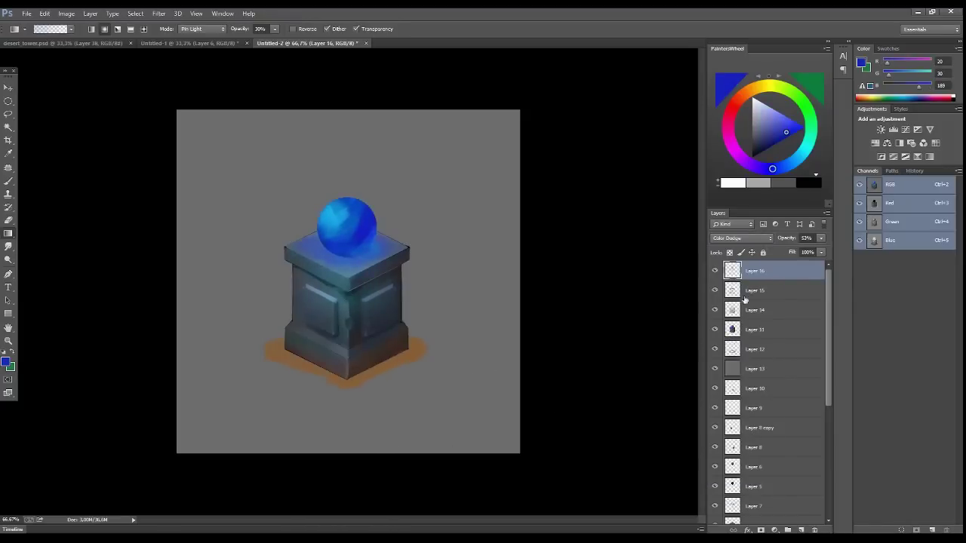
key("ctrl+shift+alt+n")
- Paint very light cyan highlights on the orb, then enlarge the brush to 35
key("b")
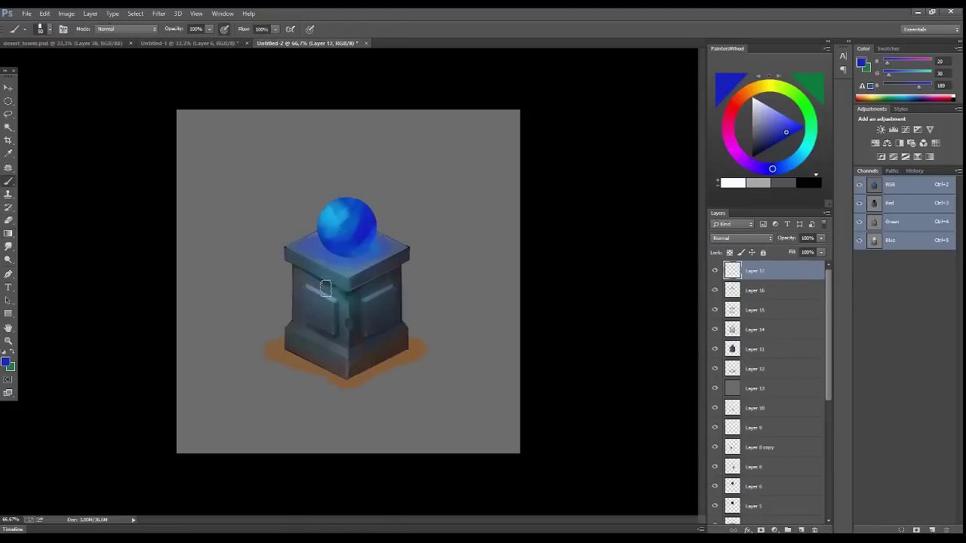
left_click(337, 215, "alt")
left_click(758, 101)
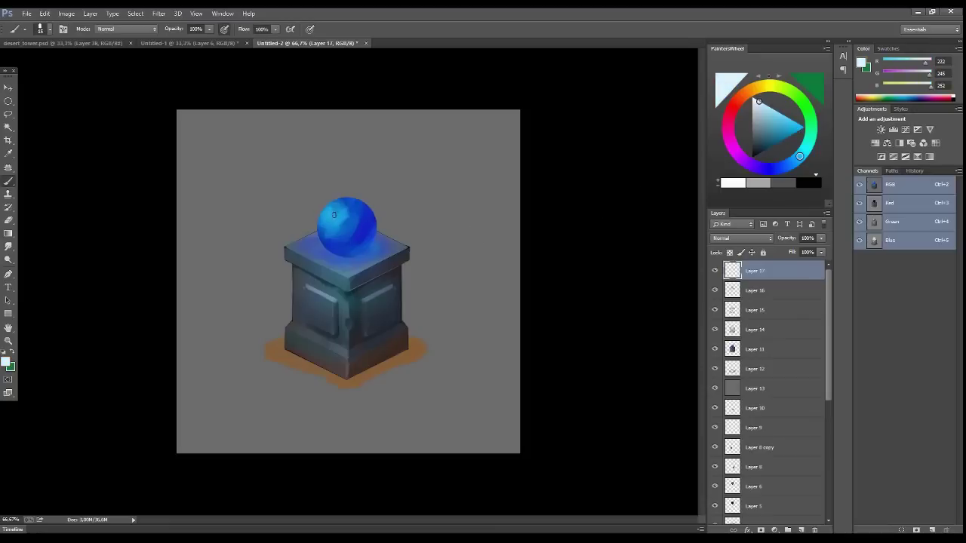
left_click(804, 155)
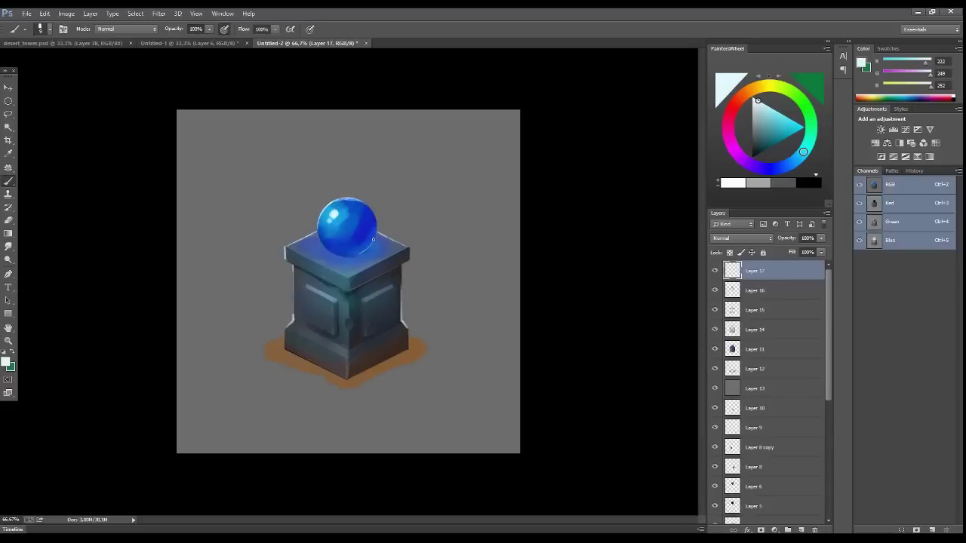
left_click(596, 202, "alt")
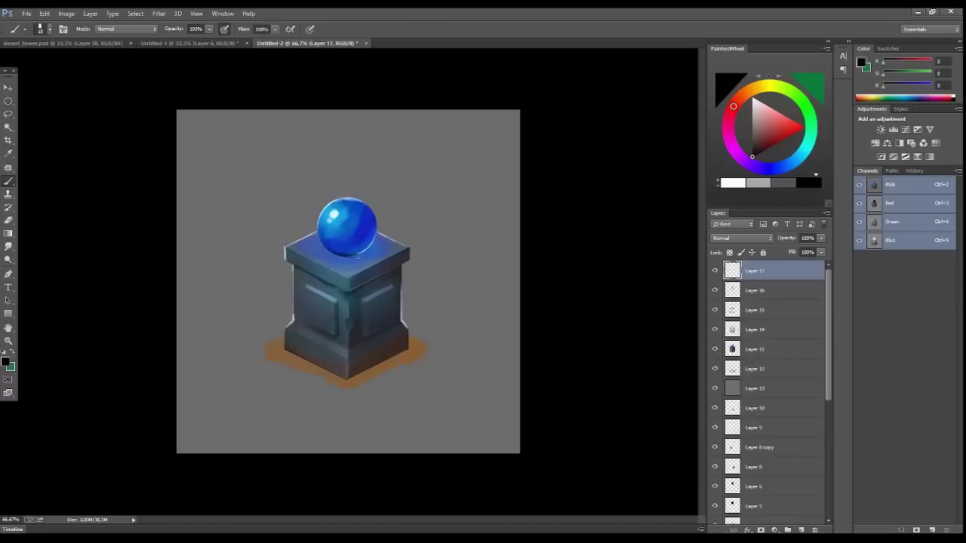
key("bracketright")
key("bracketright")
- Paint rim light along the pedestal edges with blues sampled from the orb and pedestal top
left_click(361, 245, "alt")
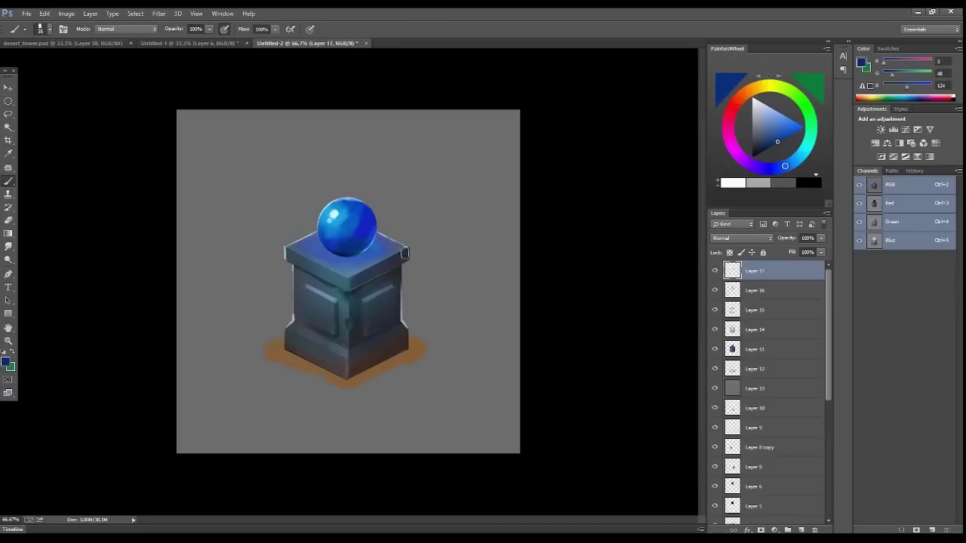
left_click(348, 238, "alt")
left_click(348, 257, "alt")
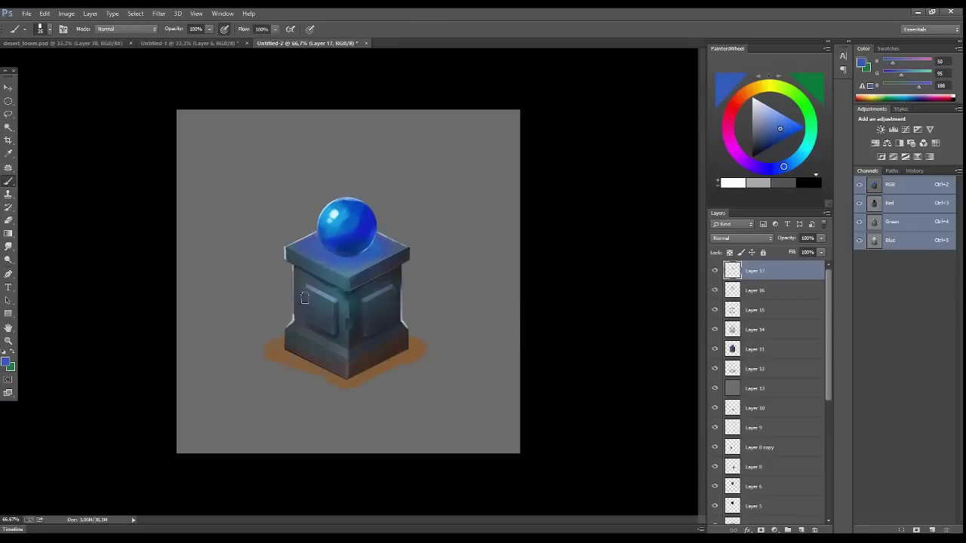
left_click(136, 13)
left_click(147, 56)
left_click(597, 218, "alt")
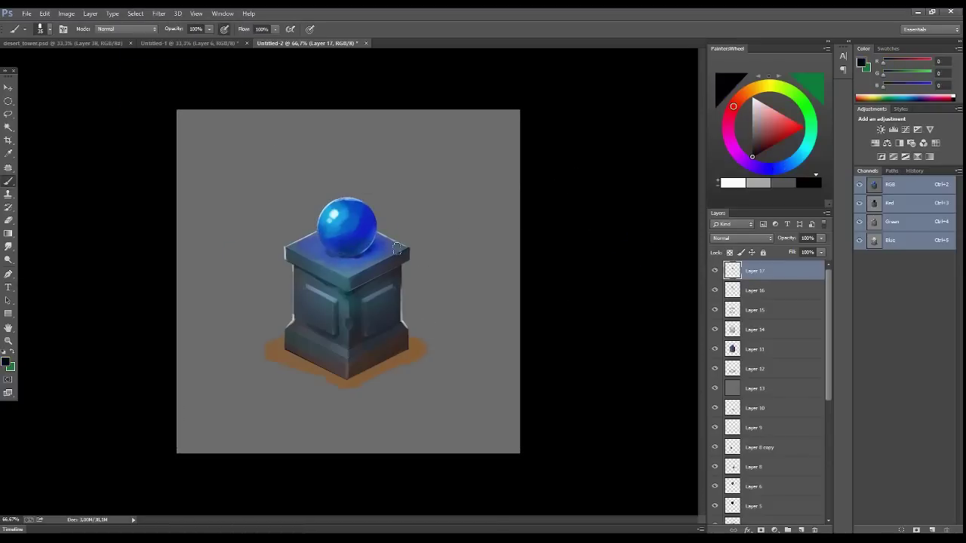
left_click(324, 251, "alt")
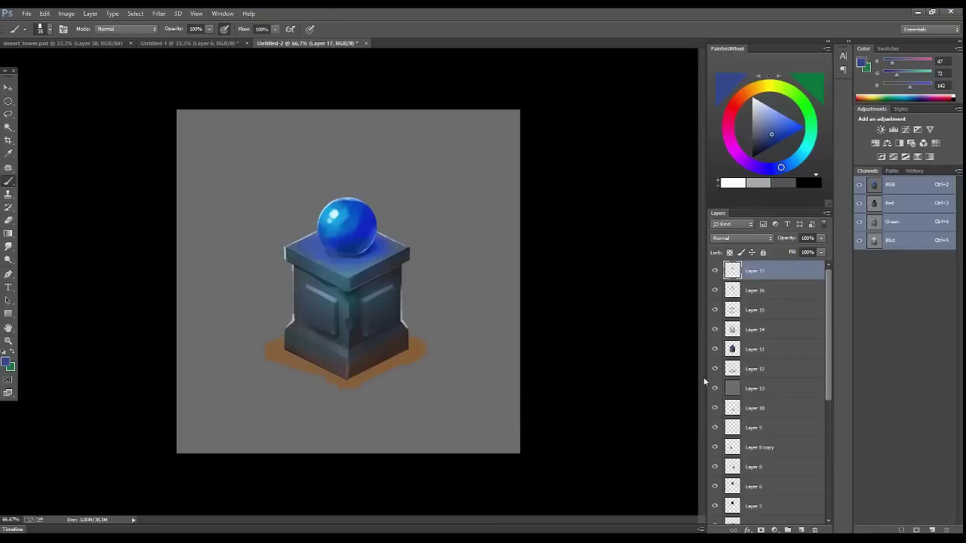
left_click(802, 530)
- Zoom in on the pedestal and paint light-blue highlights along its top front edges
key("z")
left_click(335, 318)
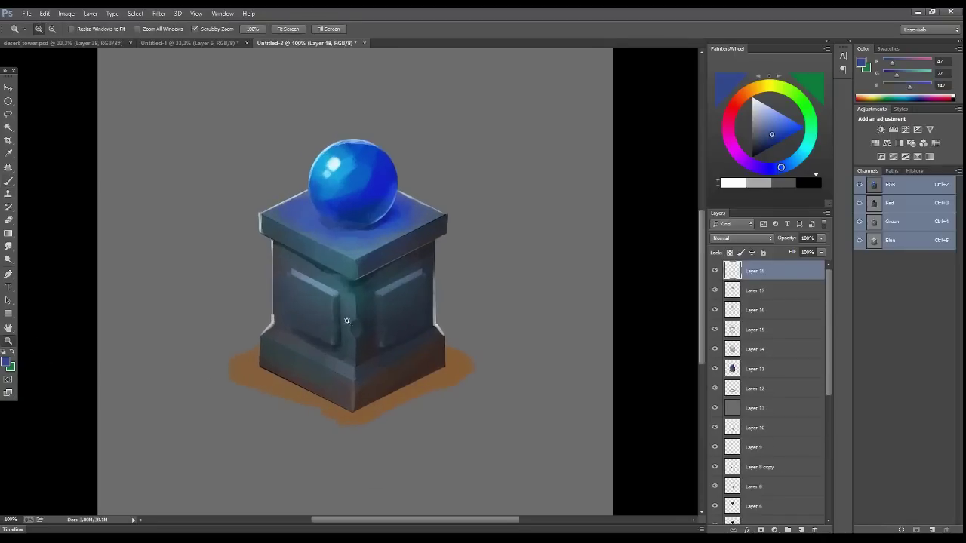
left_click(369, 321)
key("b")
left_click(345, 211, "alt")
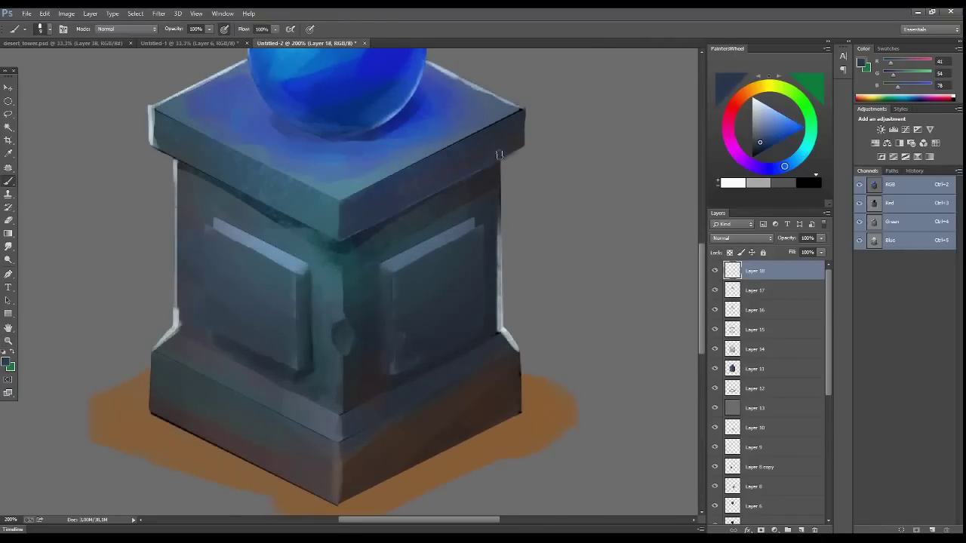
left_click(440, 187, "alt")
left_click(346, 235, "alt")
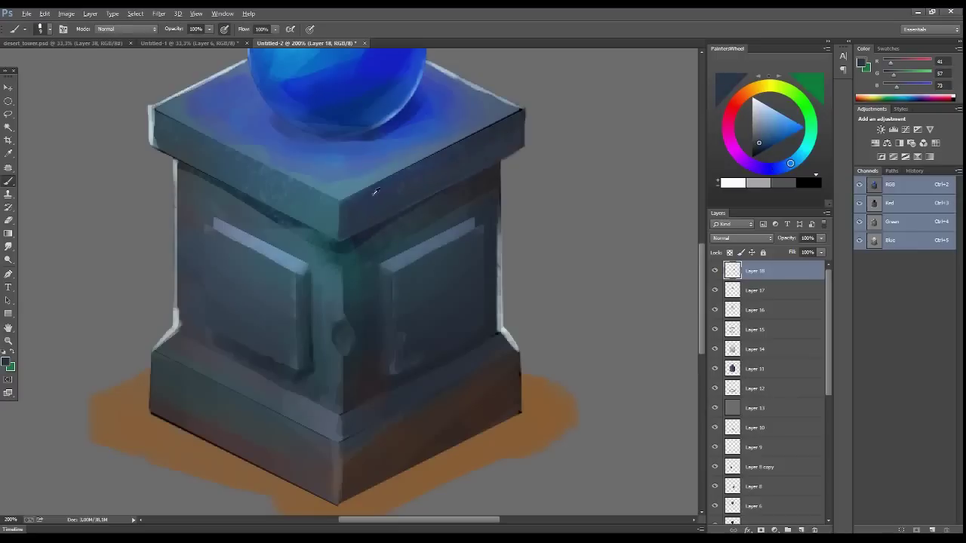
left_click(406, 257, "alt")
mouse_move(343, 200)
left_mouse_down()
mouse_move(501, 115)
mouse_move(464, 130)
left_mouse_up()
left_click(495, 110, "alt")
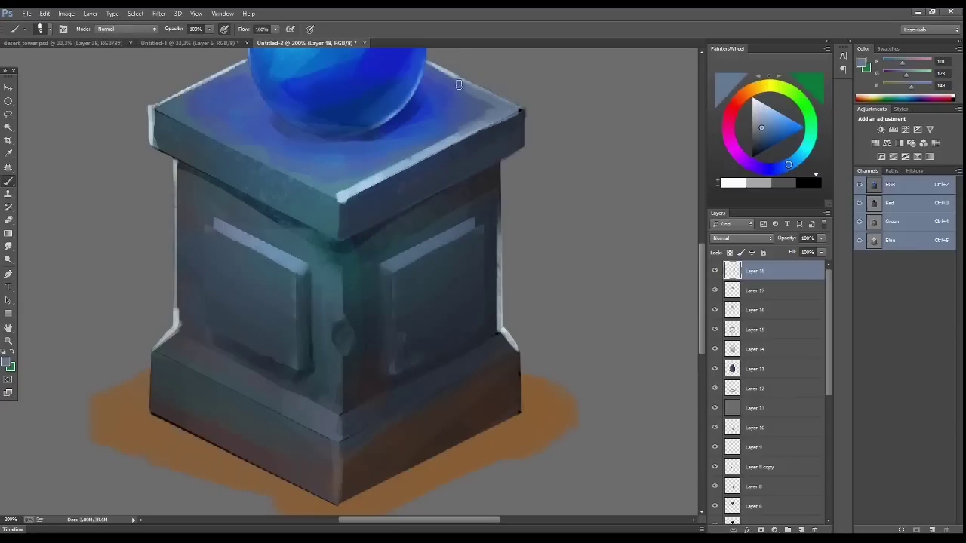
left_click(400, 161, "alt")
mouse_move(377, 177)
left_mouse_down()
mouse_move(340, 196)
mouse_move(283, 165)
mouse_move(355, 187)
mouse_move(480, 120)
left_mouse_up()
- Repaint and darken the corner area just below the pedestal's top edge
left_click(314, 156, "alt")
left_click(355, 189, "alt")
mouse_move(340, 198)
left_mouse_down()
mouse_move(336, 234)
mouse_move(320, 221)
mouse_move(344, 238)
left_mouse_up()
left_click(337, 211, "alt")
left_click(320, 226, "alt")
left_click(343, 203, "alt")
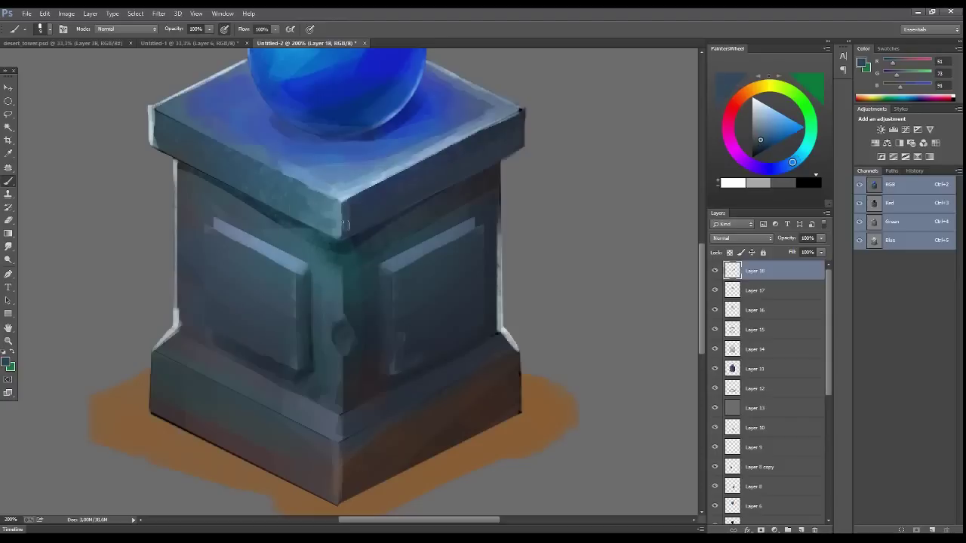
left_click(347, 242, "alt")
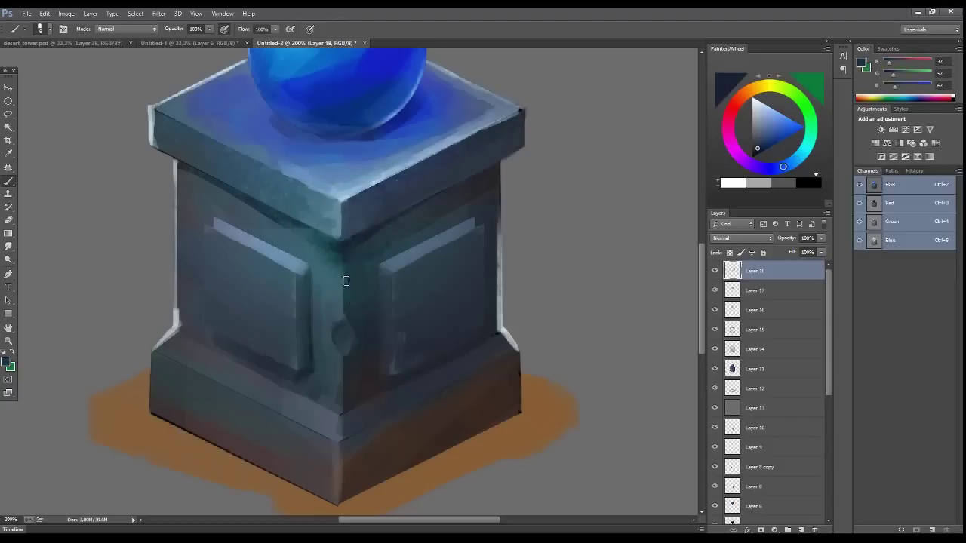
- Paint a highlight down the right panel's left edge and darken its lower part
left_click(392, 263, "alt")
left_click_drag(392, 268, 394, 365)
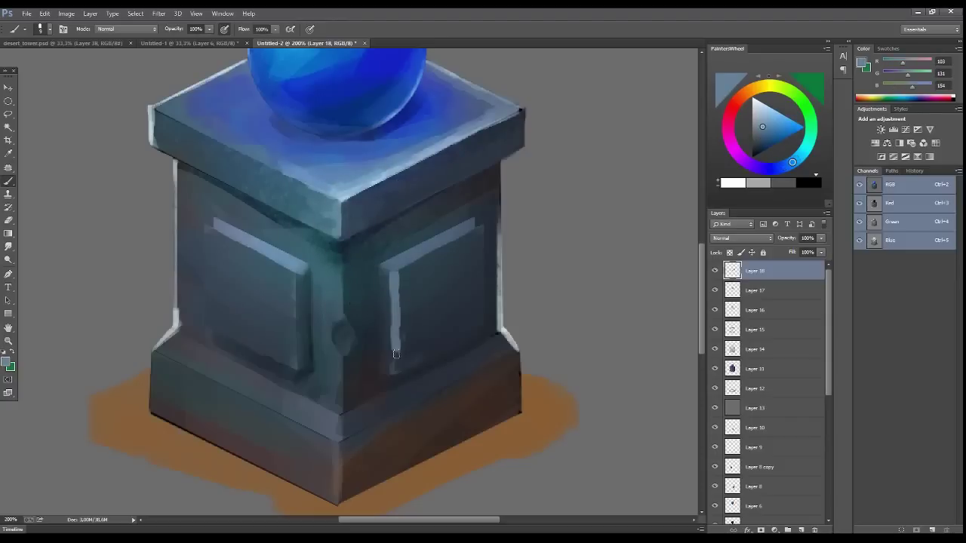
left_click(403, 305, "alt")
mouse_move(395, 332)
left_mouse_down()
mouse_move(399, 370)
mouse_move(405, 365)
left_mouse_up()
left_click(423, 349, "alt")
left_click(479, 316, "alt")
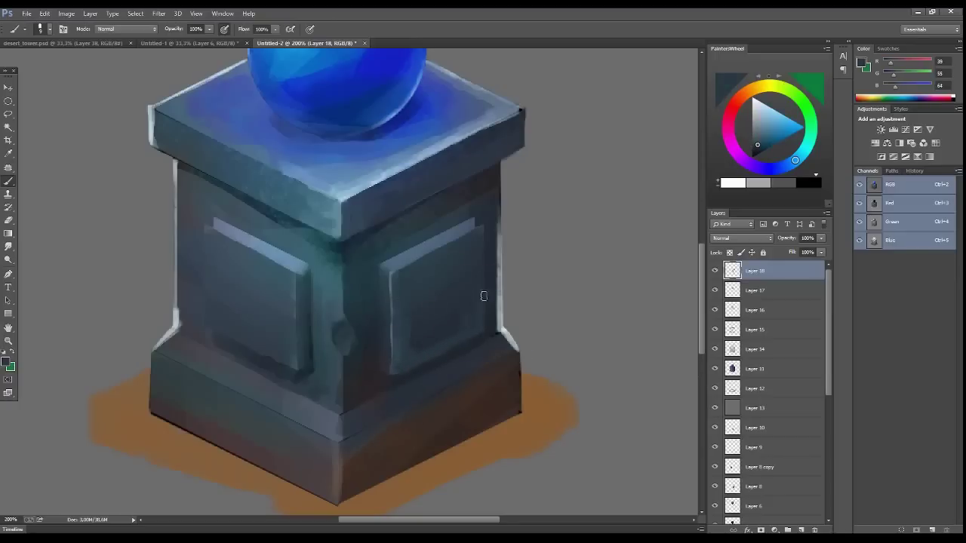
left_click(548, 290, "alt")
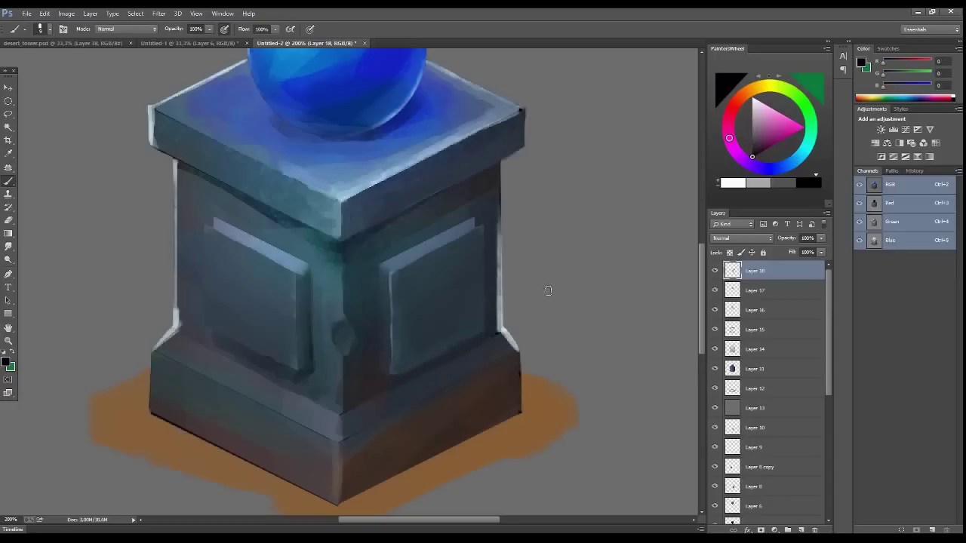
- Sample dark grey-blue, reddish and mid blue-grey shades from the pedestal stone
left_click(378, 375, "alt")
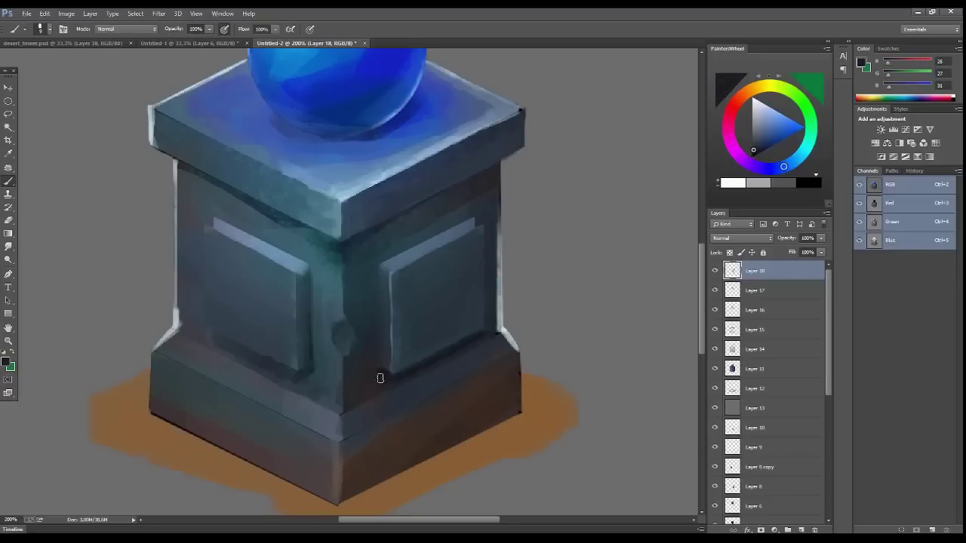
left_click(370, 375, "alt")
left_click(368, 310, "alt")
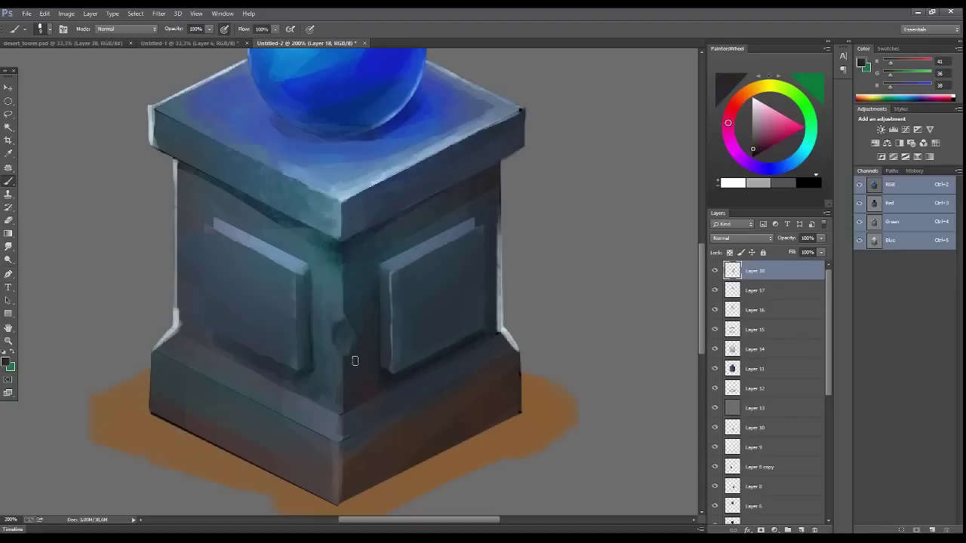
left_click(372, 274, "alt")
left_click(455, 219, "alt")
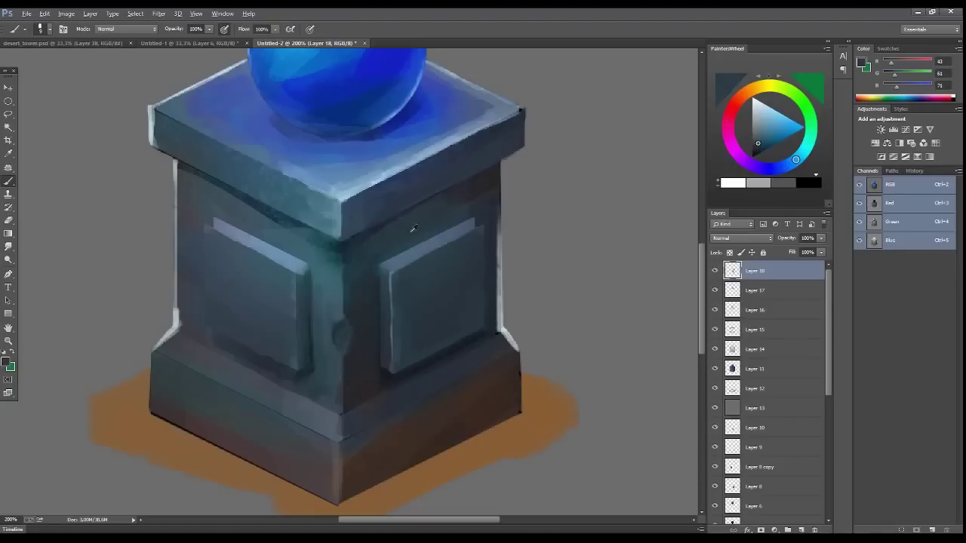
left_click(367, 239, "alt")
left_click(394, 213, "alt")
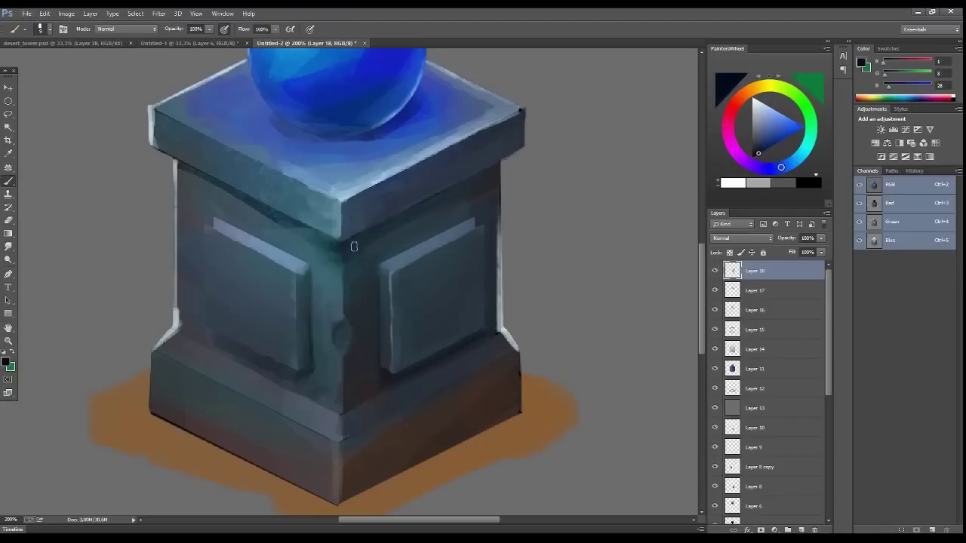
left_click(524, 144, "alt")
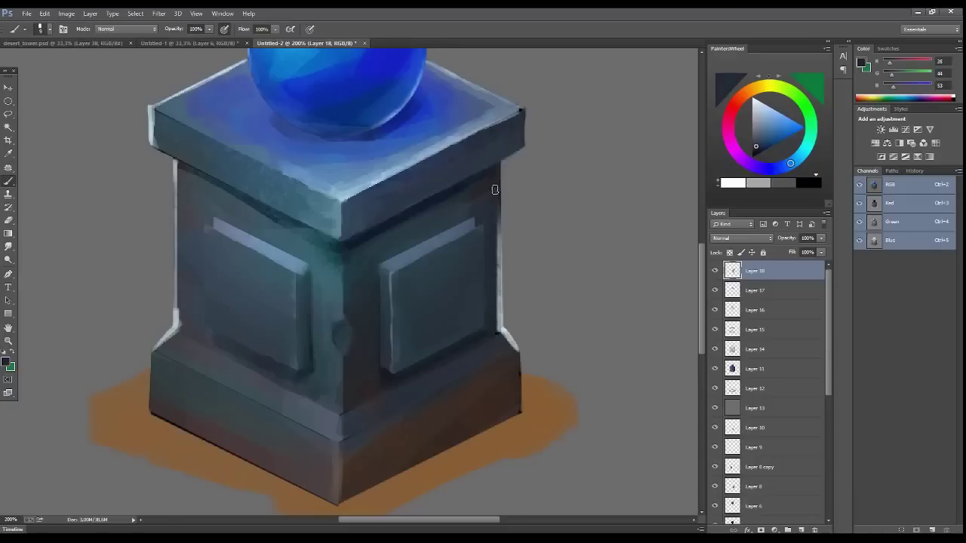
- Paint light grey-blue highlights along the base's top edge toward the front corner
left_click(517, 343, "alt")
left_click_drag(518, 345, 451, 376)
left_click(494, 341, "alt")
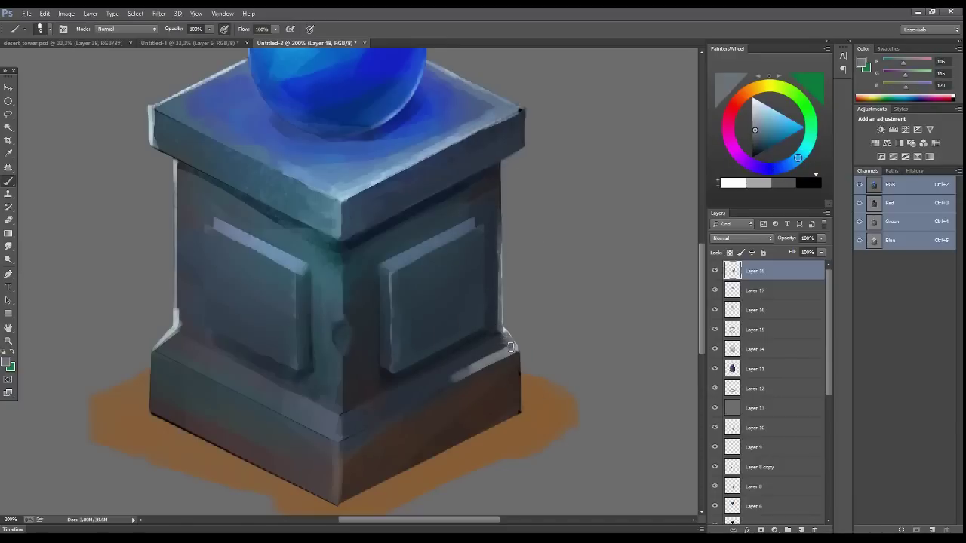
left_click_drag(513, 334, 340, 428)
left_click(507, 339, "alt")
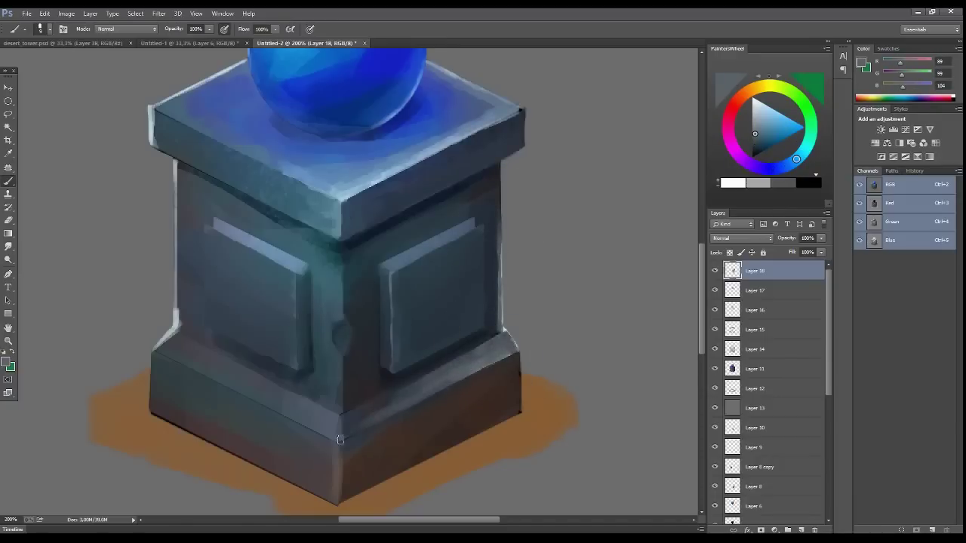
left_click(341, 440, "alt")
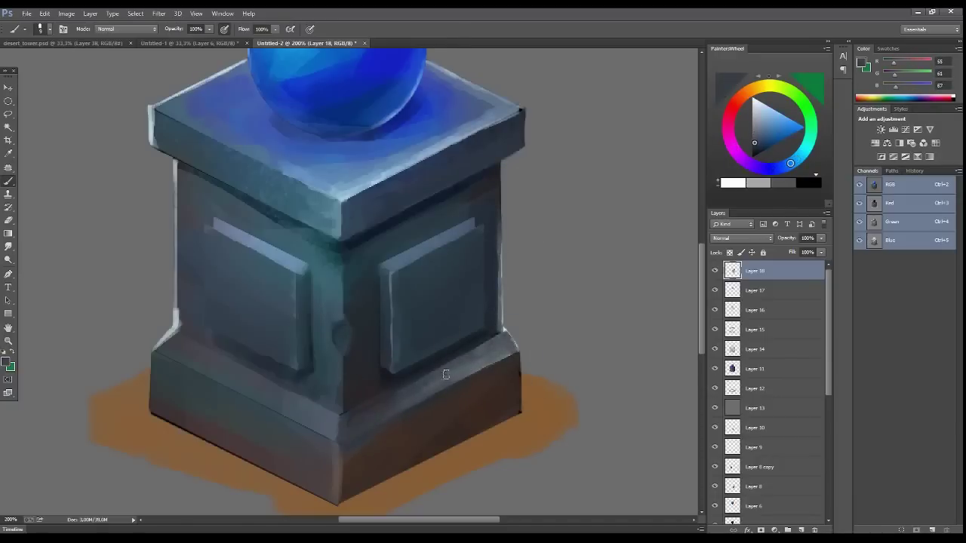
- Highlight the base's front bottom edge and corner, and darken the lower-left ledge
left_click(765, 100)
left_click_drag(341, 441, 223, 363)
left_click(336, 427, "alt")
left_click_drag(195, 361, 172, 337)
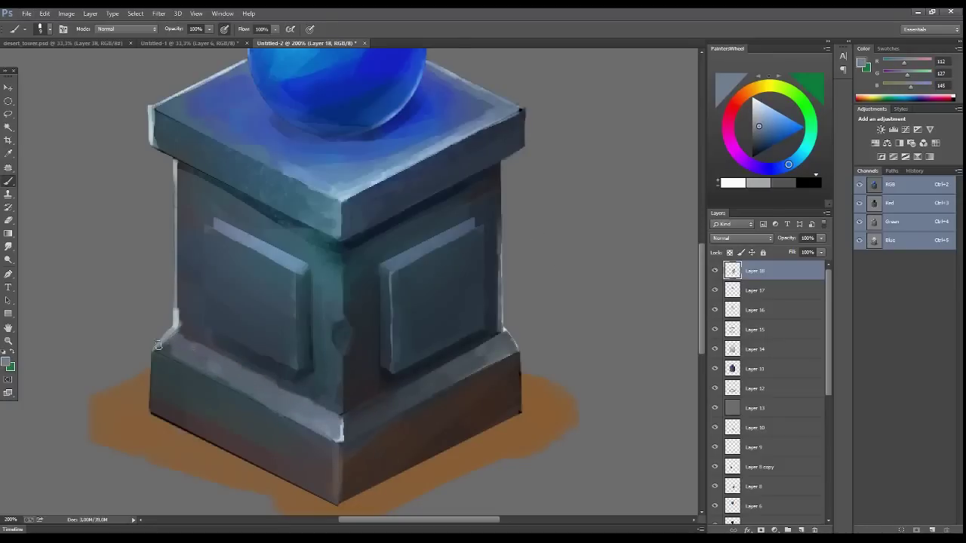
left_click(320, 383, "alt")
left_click_drag(250, 374, 209, 367)
left_click(341, 434, "alt")
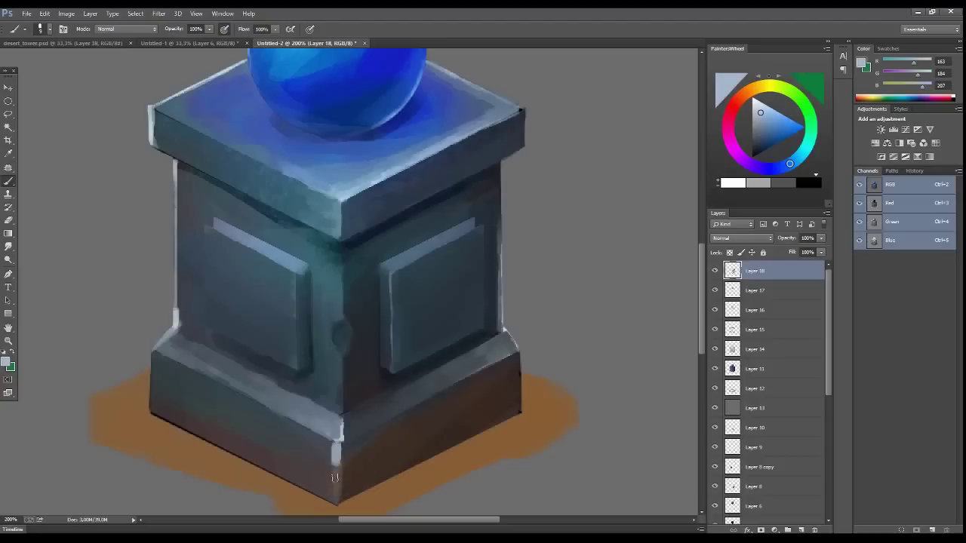
left_click(333, 455, "alt")
mouse_move(339, 441)
left_mouse_down()
mouse_move(333, 498)
mouse_move(323, 490)
left_mouse_up()
left_click(322, 454, "alt")
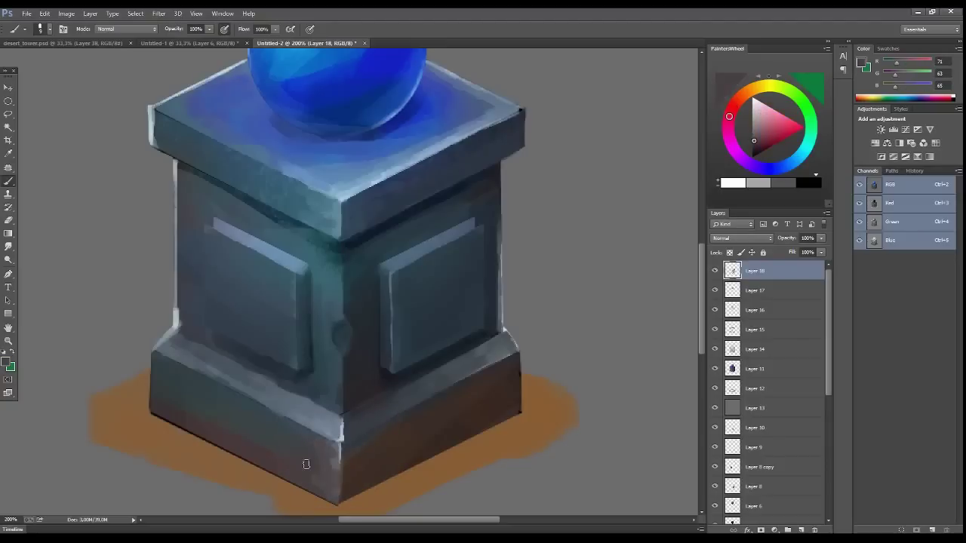
- Highlight the front-corner knob and darken the shadow beneath the top slab
left_click(338, 342, "alt")
mouse_move(338, 342)
left_mouse_down()
mouse_move(347, 337)
mouse_move(335, 253)
mouse_move(337, 303)
left_mouse_up()
left_click(353, 339, "alt")
left_click(344, 420, "alt")
left_click(334, 254, "alt")
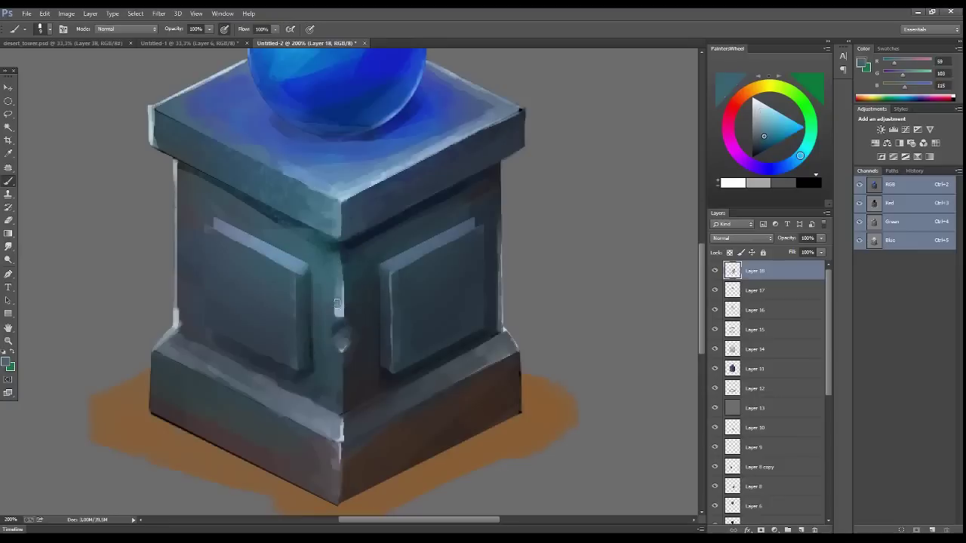
left_click(348, 242, "alt")
left_click_drag(344, 243, 230, 186)
left_click(181, 169, "alt")
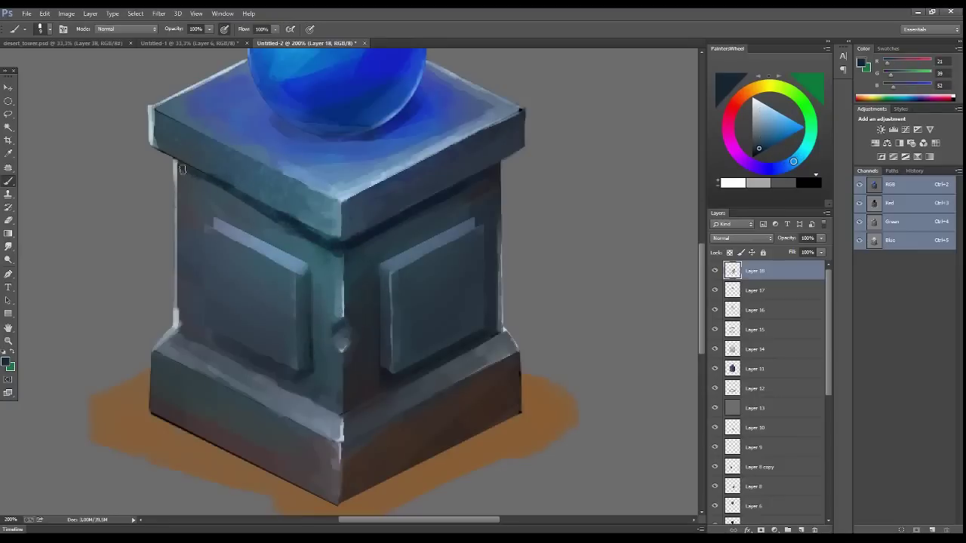
- Darken the left panel's upper-right edge and highlight its side edge and top-right bevel
left_click(184, 182, "alt")
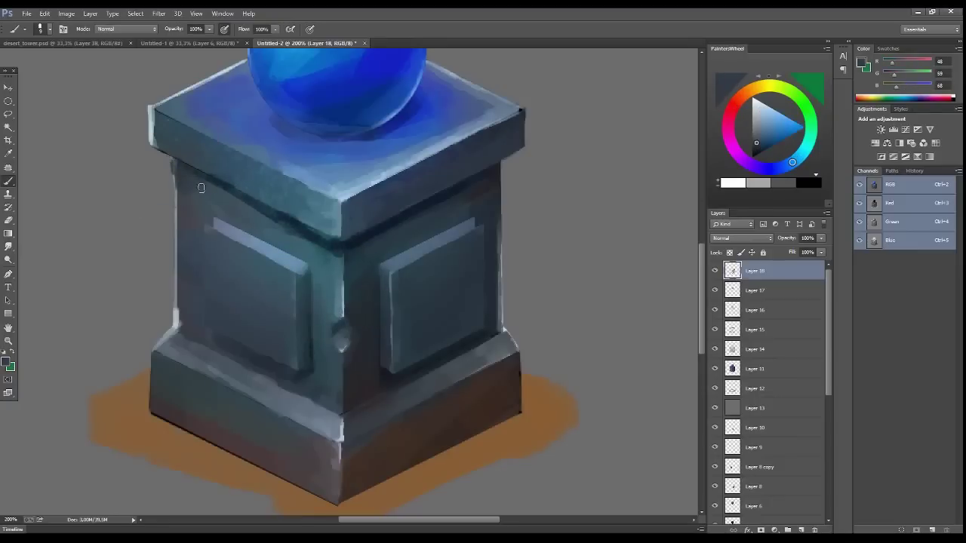
left_click_drag(243, 218, 312, 267)
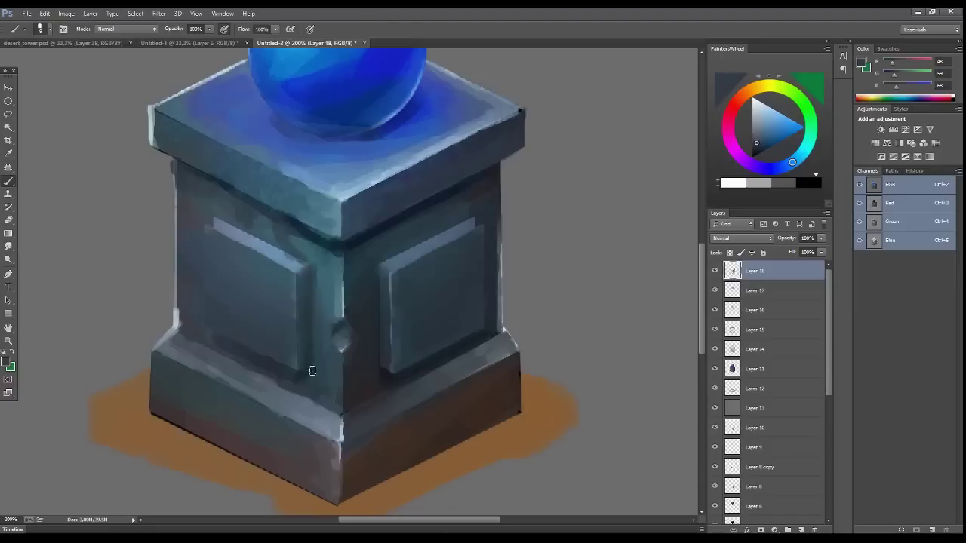
left_click(214, 223, "alt")
left_click_drag(206, 230, 210, 314)
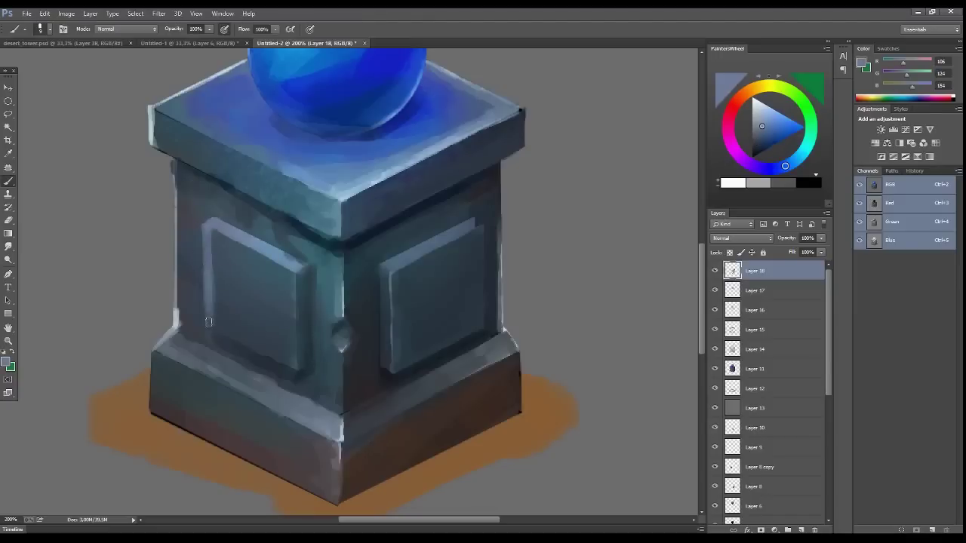
left_click(212, 314, "alt")
left_click(214, 262, "alt")
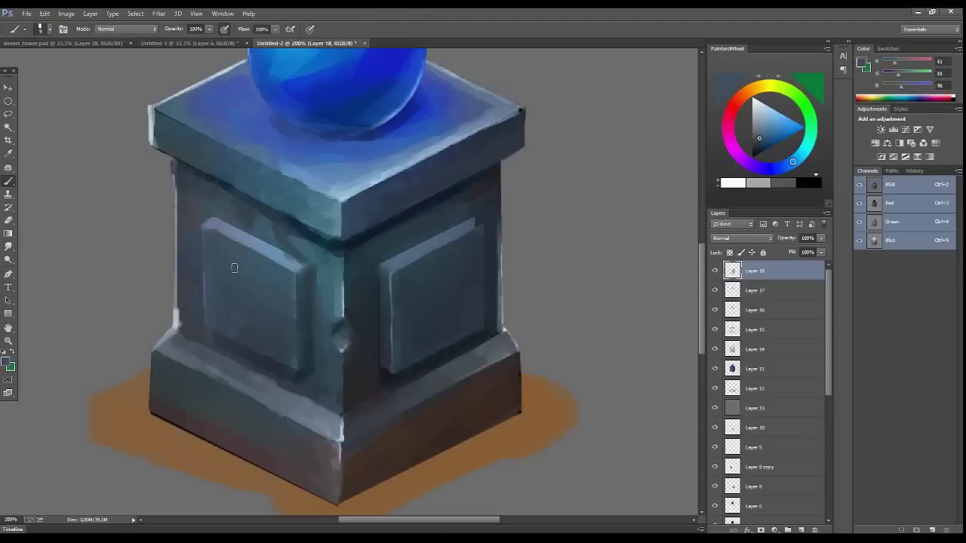
left_click(238, 234, "alt")
left_click_drag(302, 270, 275, 251)
left_click(351, 213, "alt")
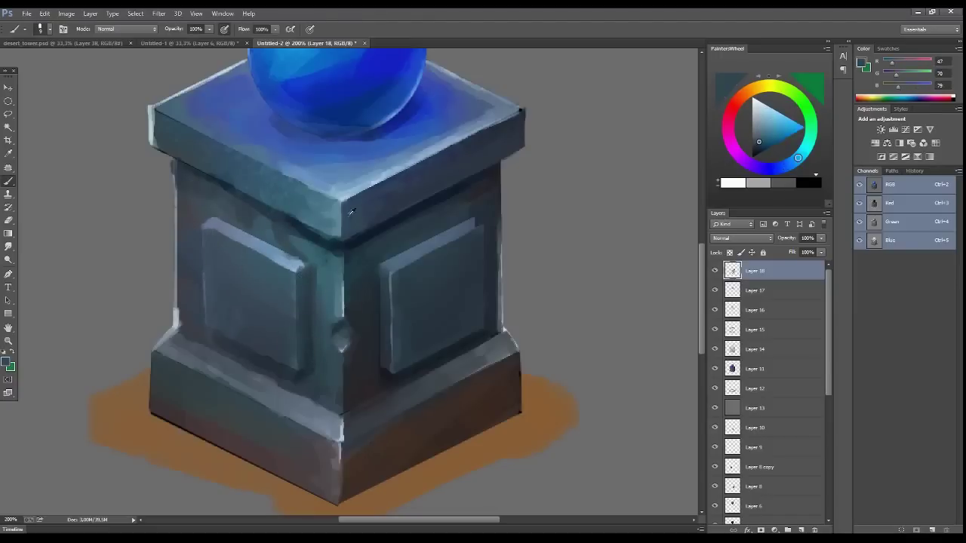
- Highlight the top edges of both panels and recentre the pedestal in view
left_click(309, 203, "alt")
left_click_drag(208, 221, 240, 231)
left_click(219, 225, "alt")
mouse_move(382, 269)
left_mouse_down()
mouse_move(430, 244)
mouse_move(449, 272)
left_mouse_up()
left_click(401, 260, "alt")
left_click(388, 259, "alt")
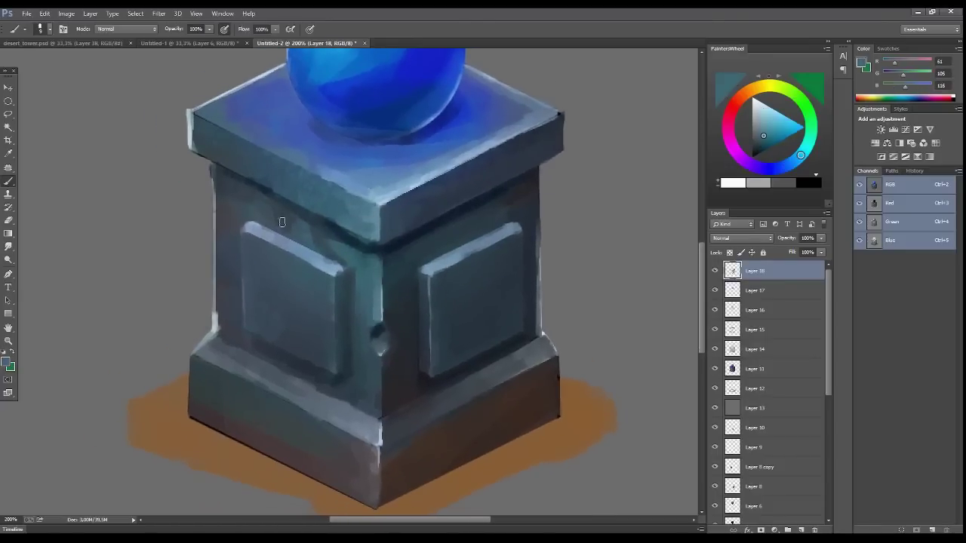
- Highlight the top slab's front edge, tone it down, and smooth the slab's left face
left_click(191, 115, "alt")
left_click(193, 117, "alt")
left_click_drag(199, 115, 379, 204)
left_click(217, 123, "alt")
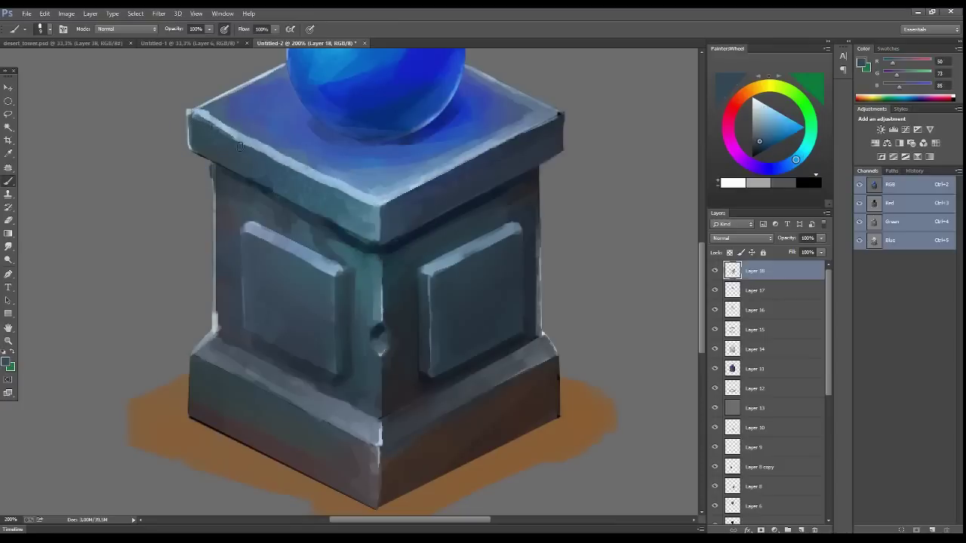
left_click_drag(218, 123, 355, 202)
left_click(337, 197, "alt")
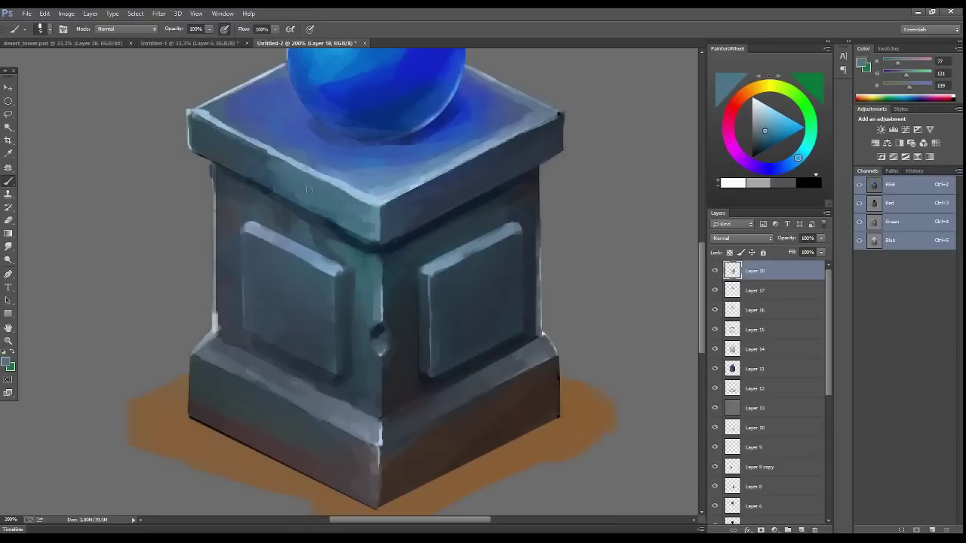
left_click(330, 215, "alt")
left_click(227, 119, "alt")
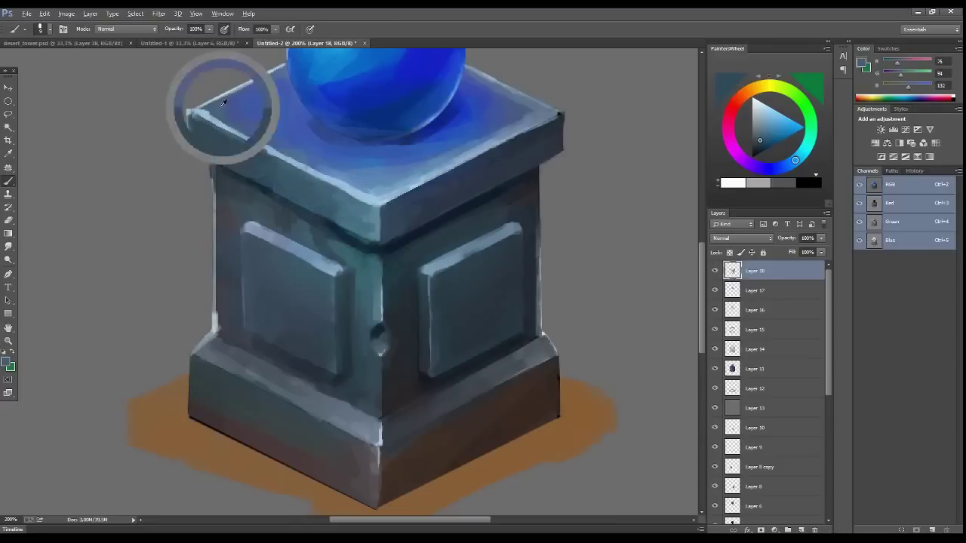
left_click_drag(224, 119, 256, 87)
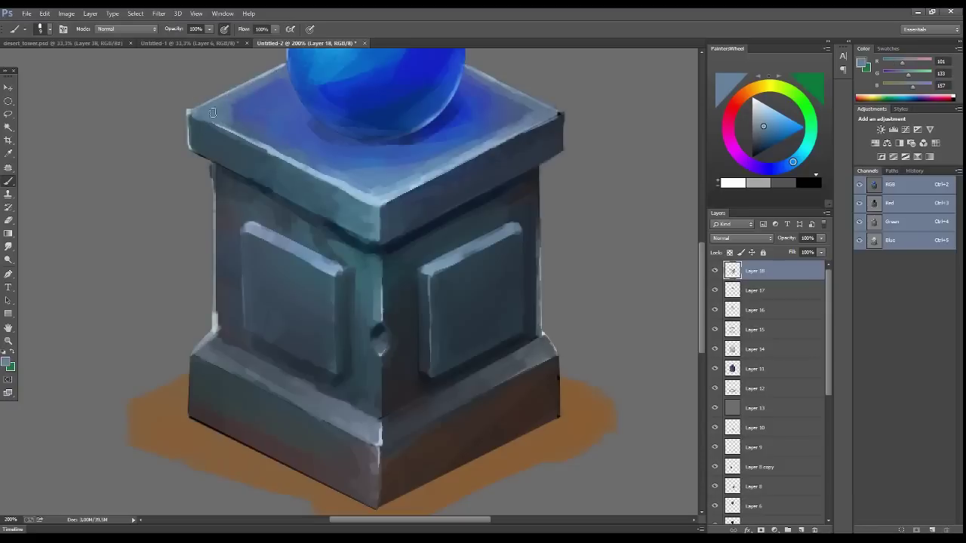
left_click(213, 114, "alt")
left_click_drag(213, 113, 370, 189)
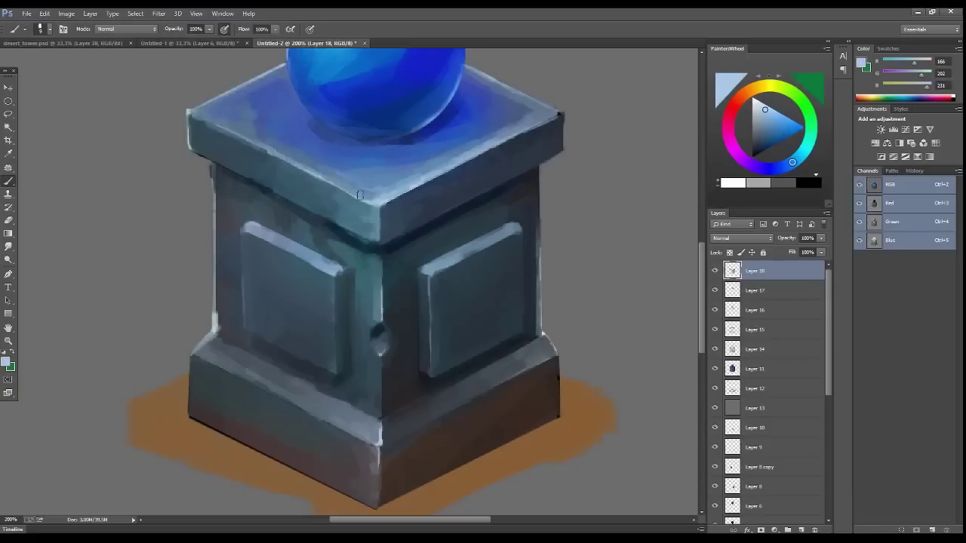
- Brighten the top slab's front edge, blend its front face, and touch up the left panel's top
left_click_drag(271, 151, 412, 177)
left_click(464, 166, "alt")
left_click_drag(464, 162, 483, 154)
left_click(365, 201, "alt")
left_click(302, 167, "alt")
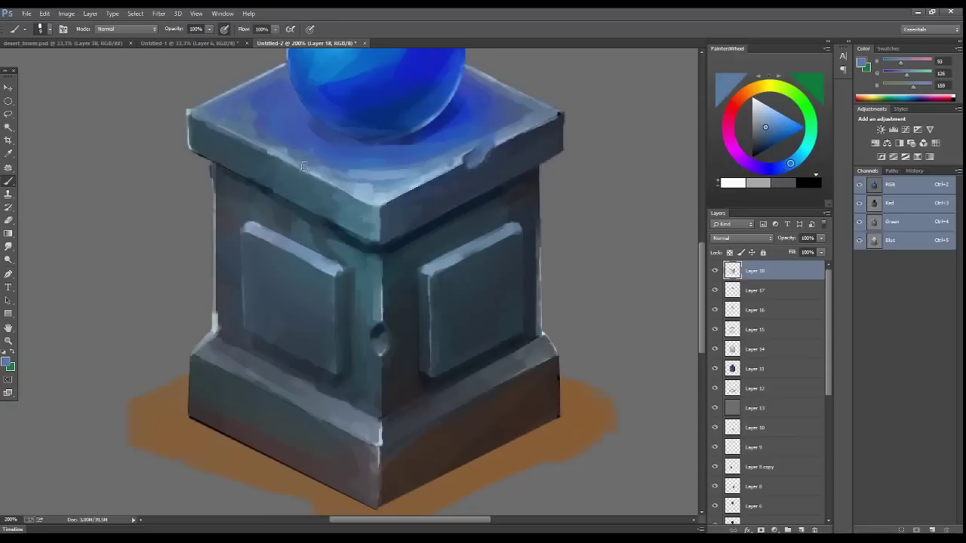
mouse_move(294, 162)
left_mouse_down()
mouse_move(332, 179)
mouse_move(324, 183)
left_mouse_up()
left_click(275, 162, "alt")
left_click(380, 285, "alt")
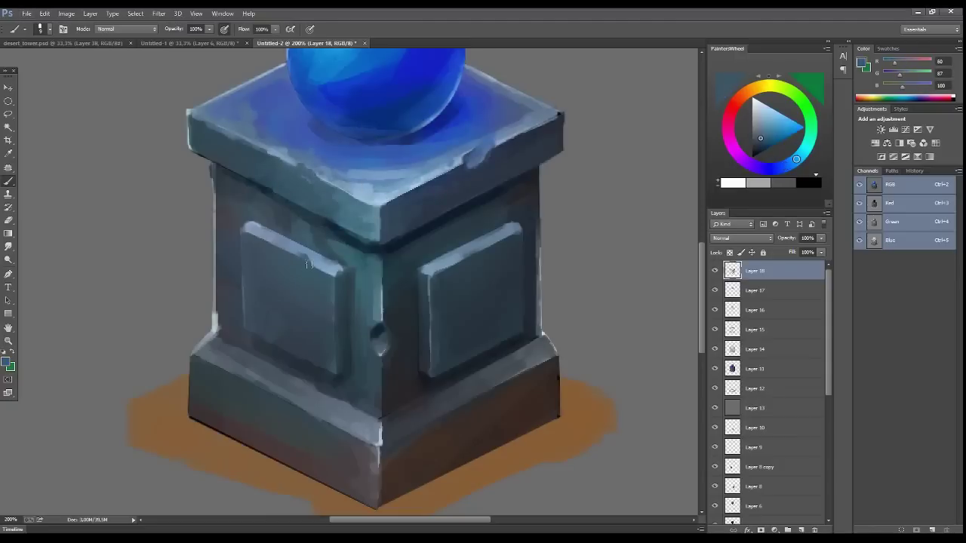
left_click(302, 248, "alt")
mouse_move(308, 273)
left_mouse_down()
mouse_move(315, 281)
mouse_move(309, 273)
left_mouse_up()
- Dab dark grey strokes along the base edge and paint ground-tile brown over its lower edge
left_click(384, 437, "alt")
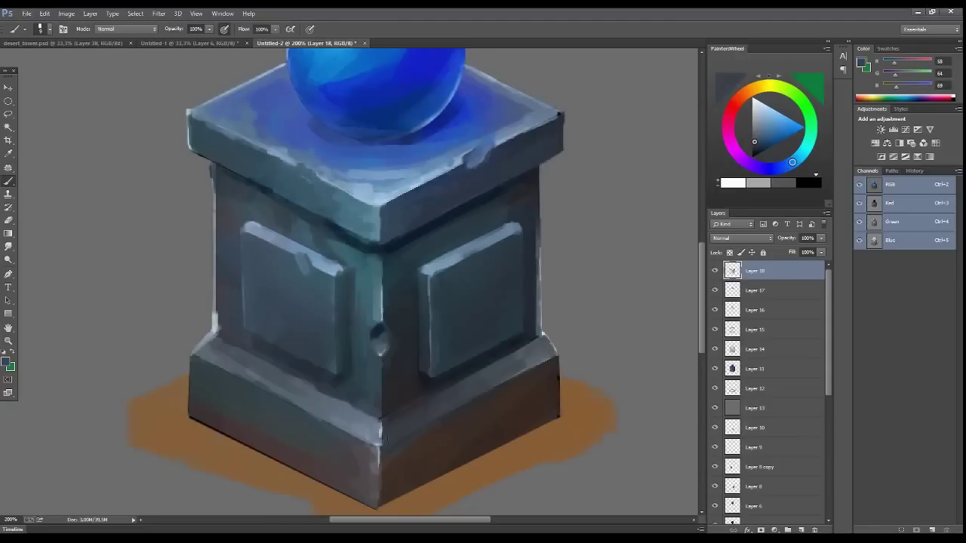
left_click(381, 433, "alt")
left_click(441, 407, "alt")
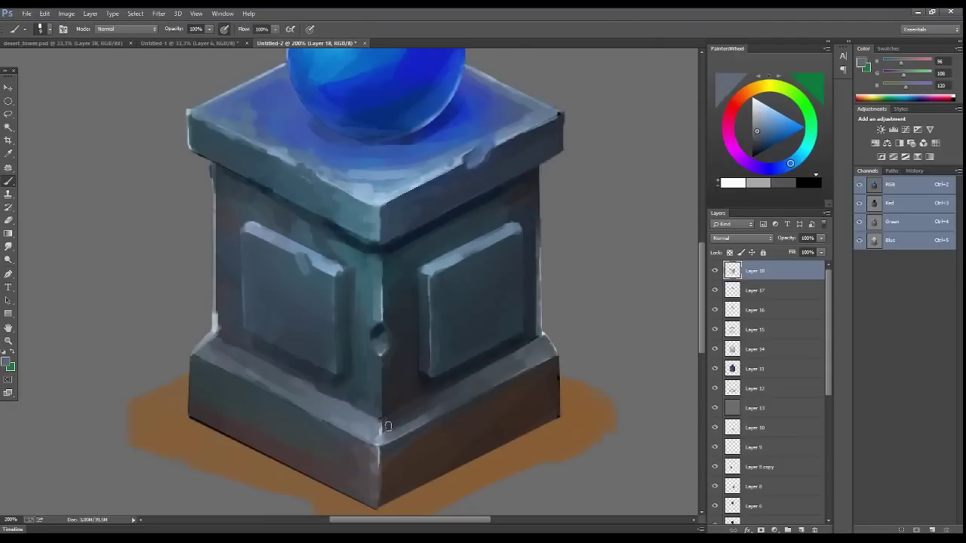
mouse_move(388, 425)
left_mouse_down()
mouse_move(414, 413)
mouse_move(386, 438)
left_mouse_up()
left_click(432, 408, "alt")
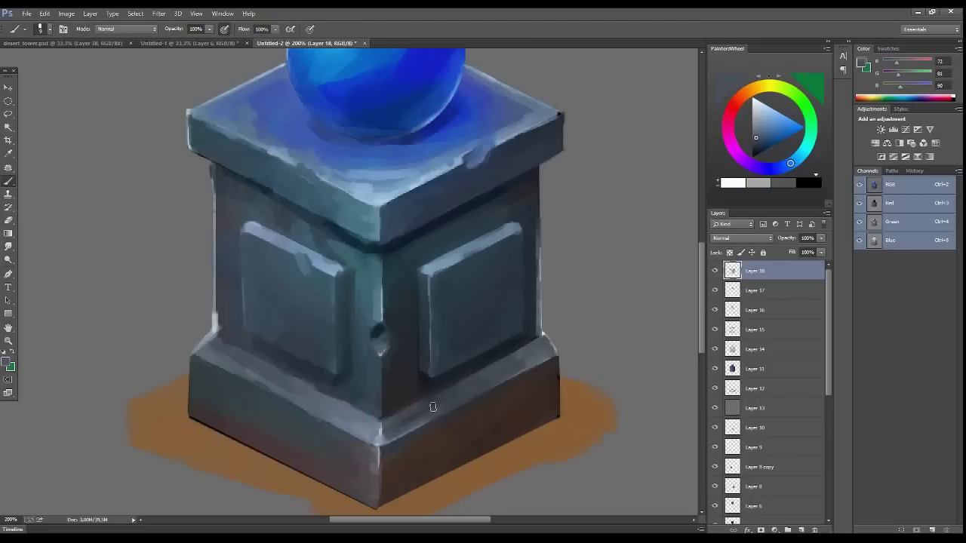
left_click(438, 481, "alt")
left_click_drag(453, 468, 566, 414)
- Paint brown and dark shadow strokes along the base's bottom corner and lower-right edge
left_click_drag(363, 507, 396, 499)
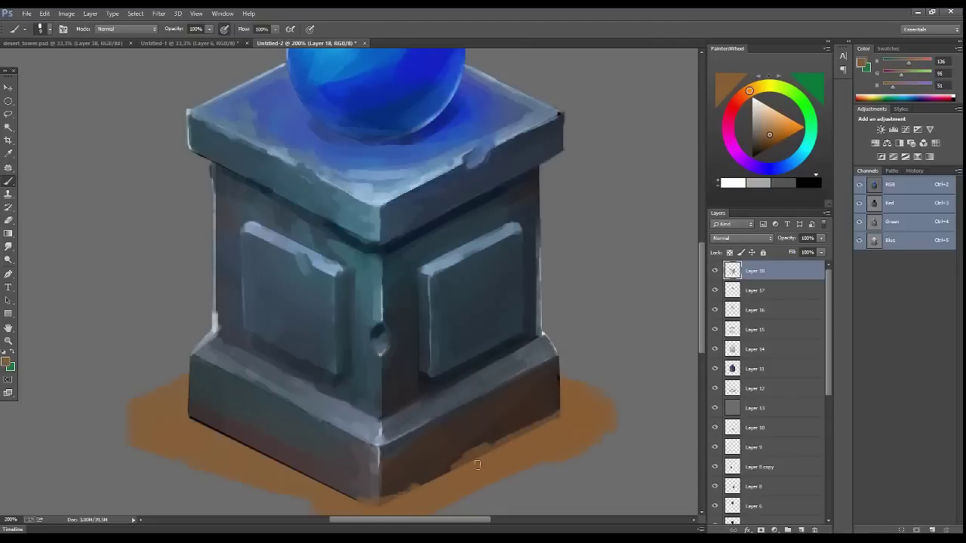
left_click(494, 443, "alt")
left_click_drag(501, 447, 454, 469)
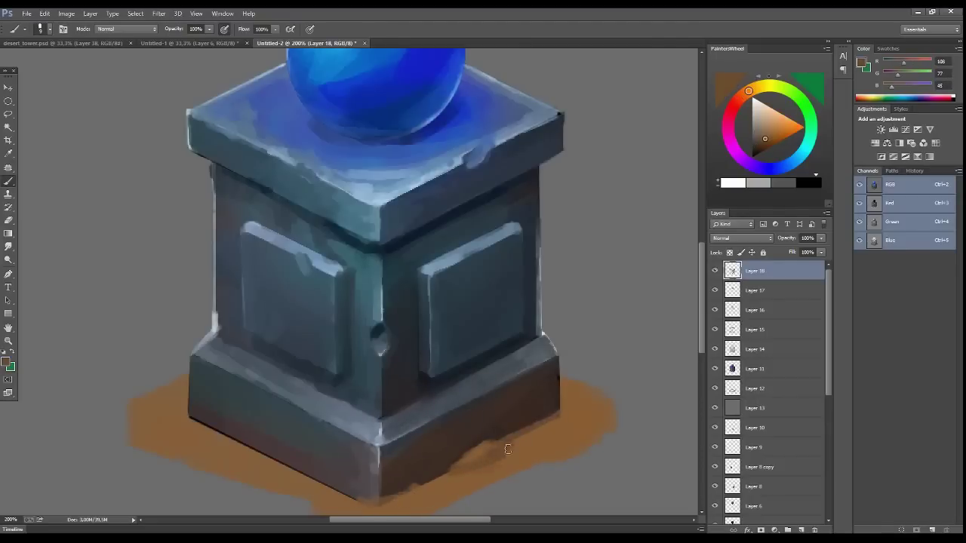
left_click_drag(508, 449, 500, 369)
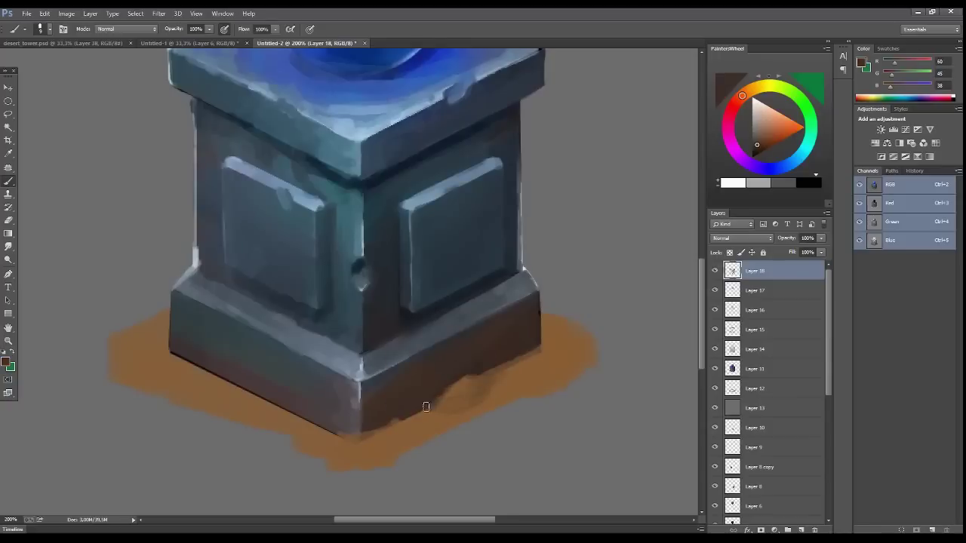
left_click(433, 421, "alt")
left_click_drag(433, 422, 363, 445)
mouse_move(536, 355)
left_mouse_down()
mouse_move(494, 370)
mouse_move(559, 333)
mouse_move(506, 371)
left_mouse_up()
- Resample ground browns and paint brown and dark strokes along the base's lower-left edge
left_click(509, 361, "alt")
left_click(522, 344, "alt")
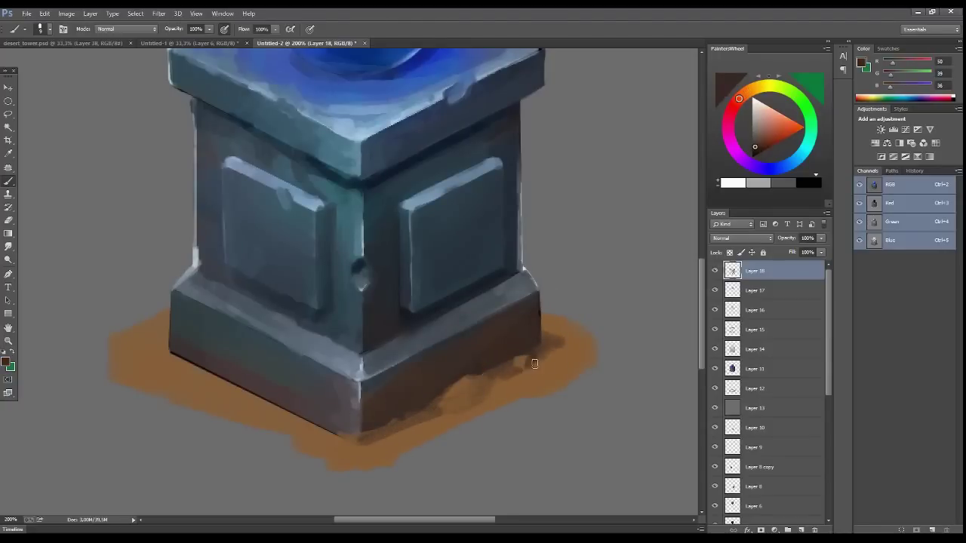
left_click(483, 396, "alt")
left_click(392, 446, "alt")
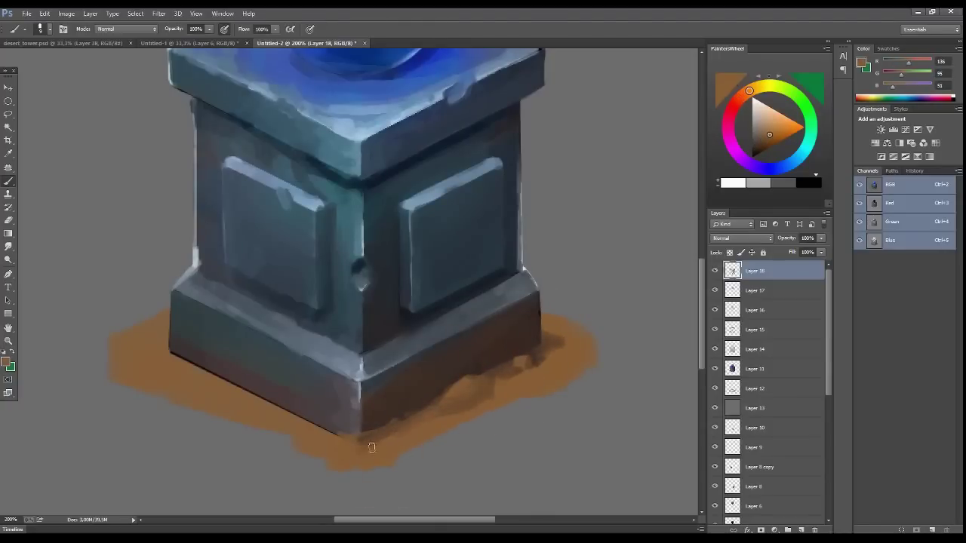
left_click_drag(370, 447, 192, 367)
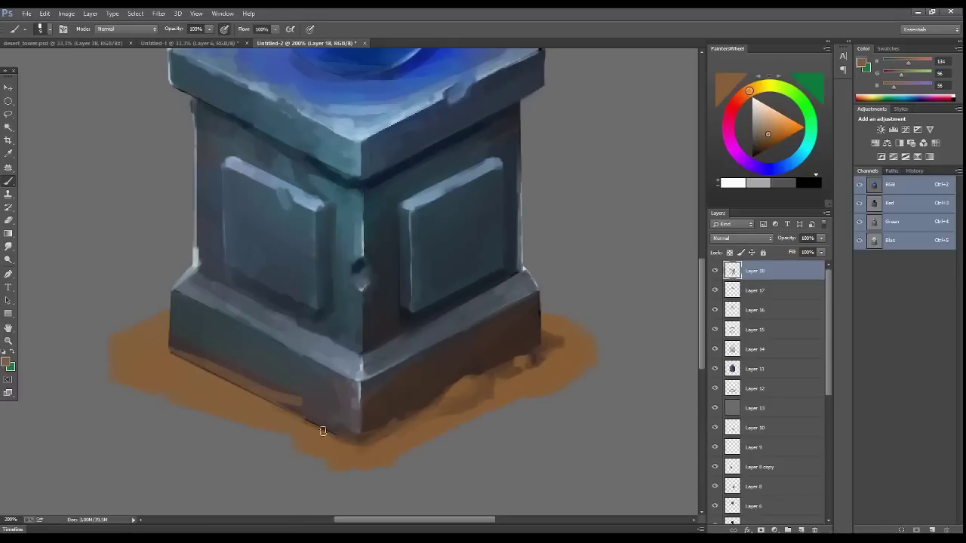
left_click(314, 399, "alt")
left_click(245, 398, "alt")
left_click_drag(160, 344, 223, 383)
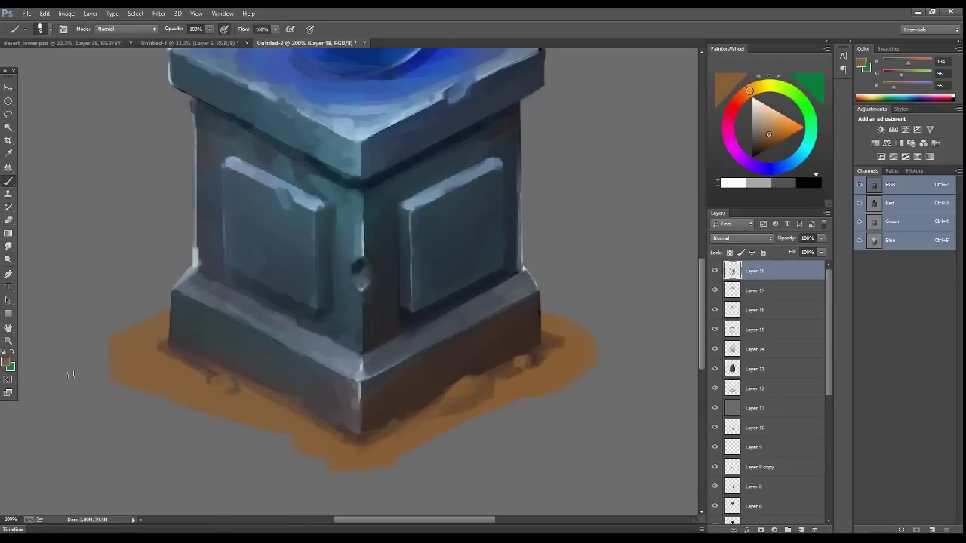
- Brighten the front edge of the pedestal top with a sampled light blue
key("ctrl+minus")
key("ctrl+minus")
key("ctrl+plus")
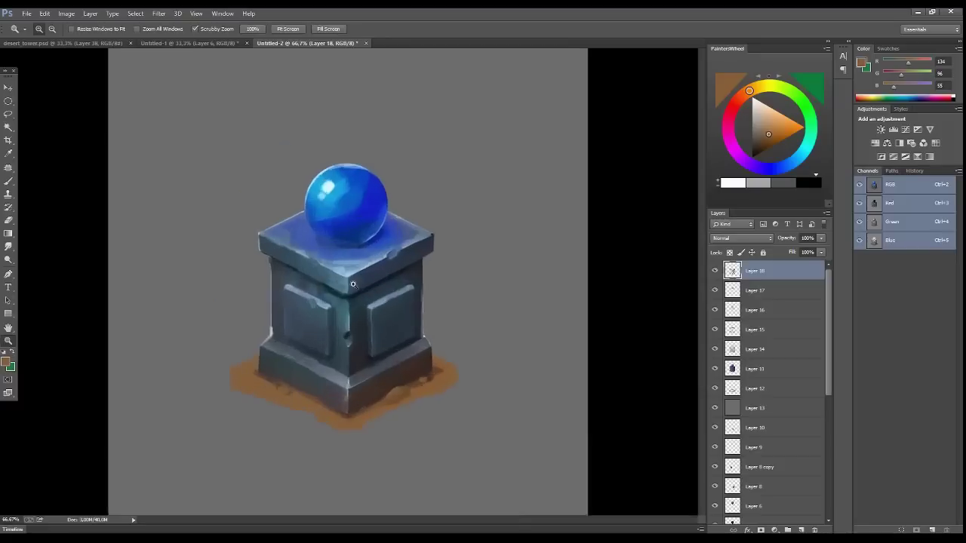
left_click(349, 255, "alt")
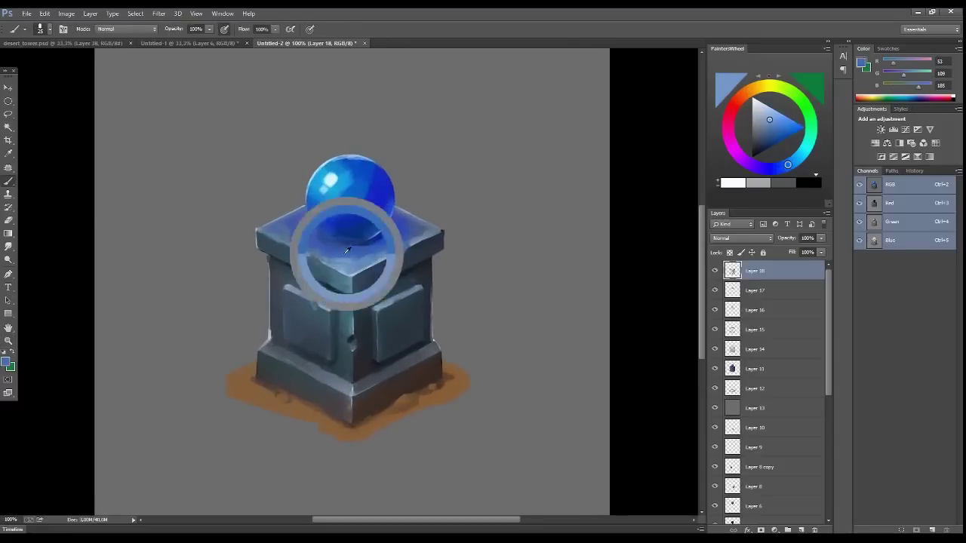
left_click_drag(381, 242, 323, 252)
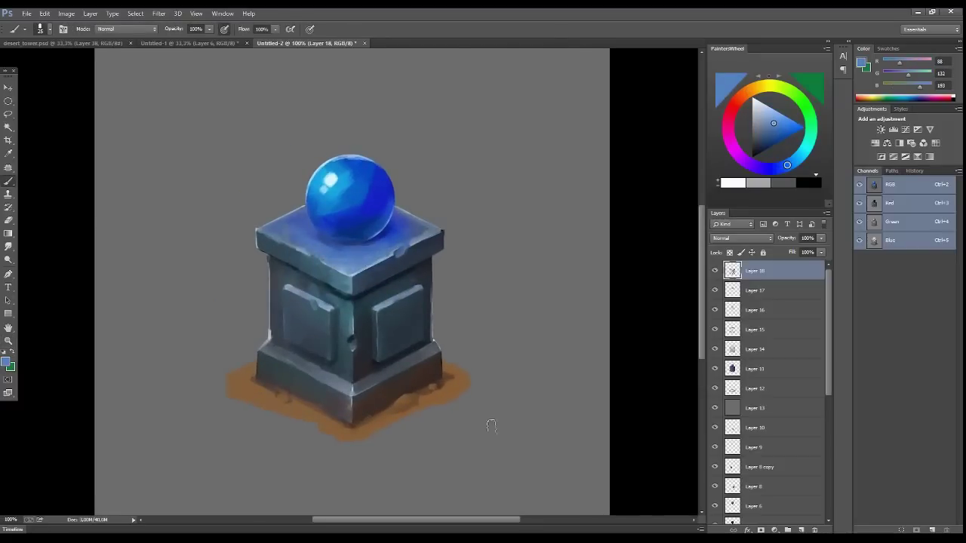
left_click(353, 267, "alt")
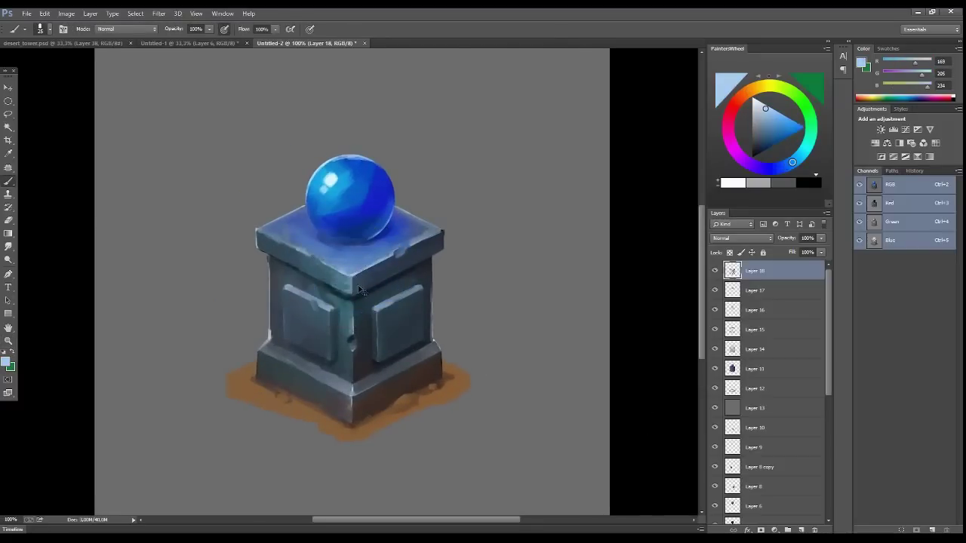
- Rotate the canvas and darken the pillar's vertical corner edge with sampled stone blue
key("r")
mouse_move(450, 205)
left_mouse_down()
mouse_move(434, 357)
mouse_move(341, 277)
left_mouse_up()
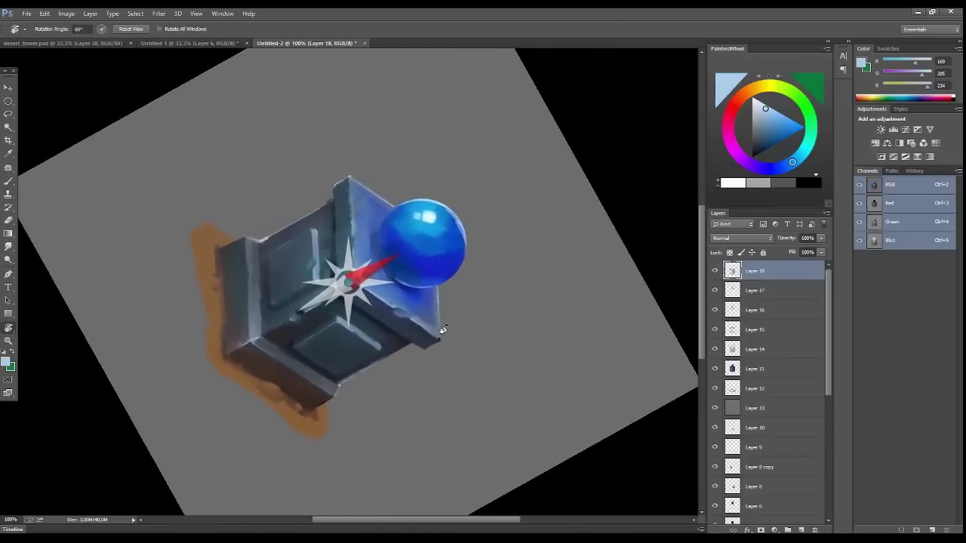
key("b")
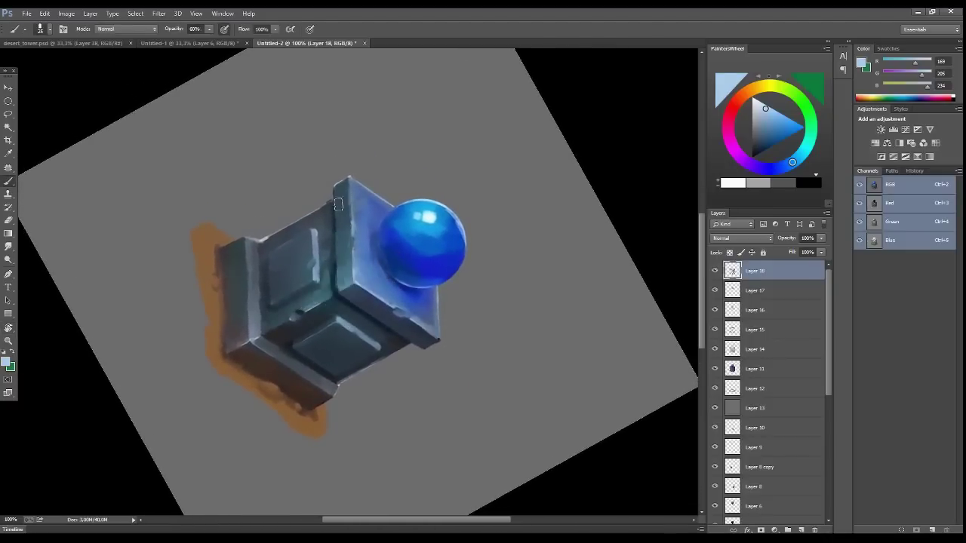
left_click(341, 196, "alt")
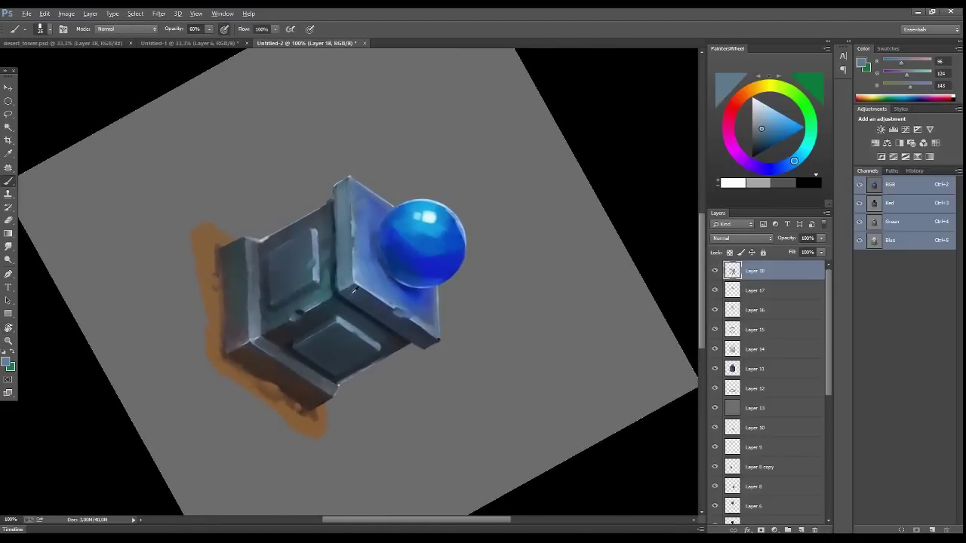
left_click(344, 270, "alt")
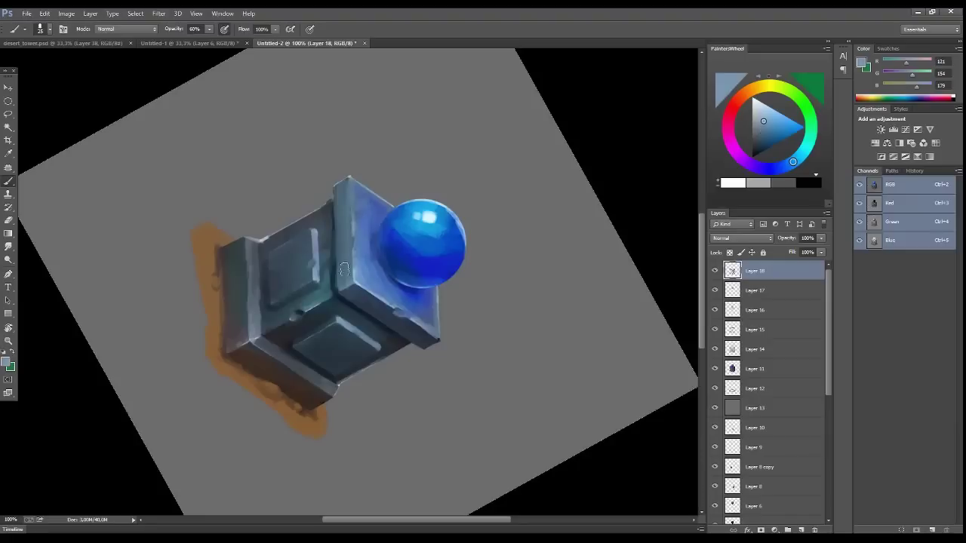
left_click(339, 221, "alt")
left_click(343, 203, "alt")
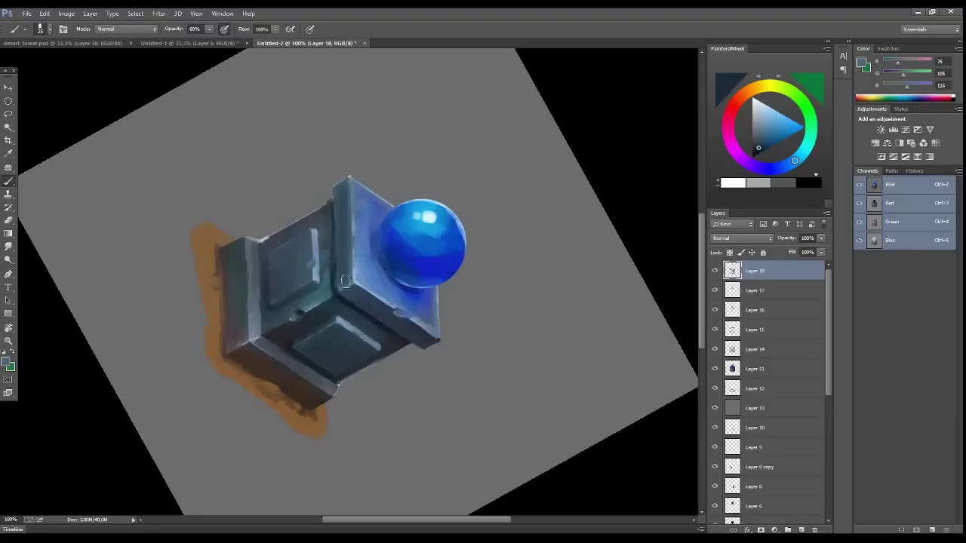
left_click_drag(343, 202, 341, 240)
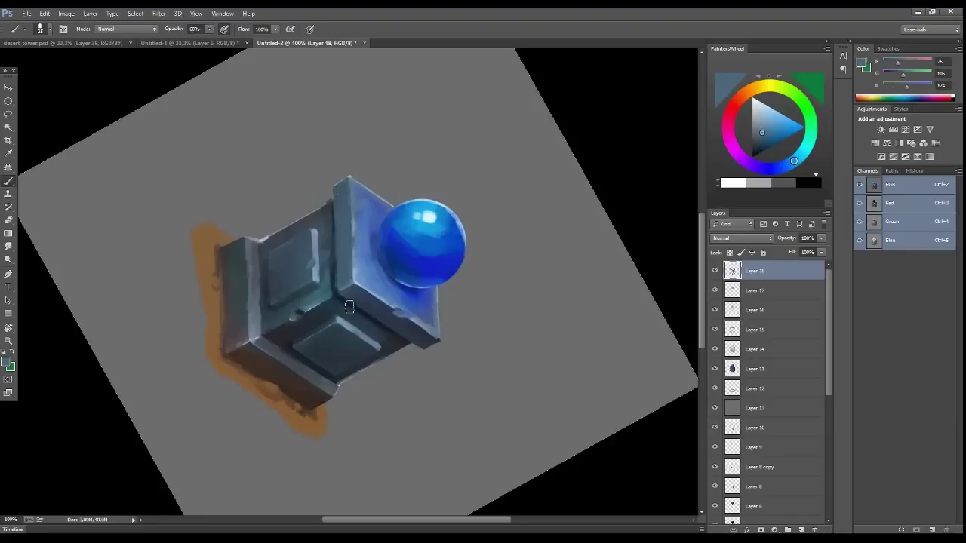
left_click(341, 220, "alt")
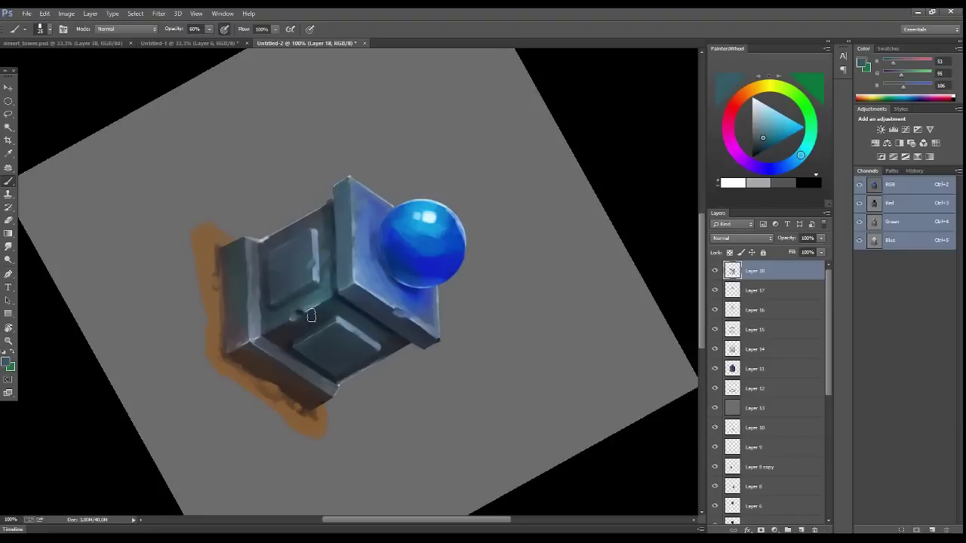
- Reset the canvas rotation, dab highlights on the pillar's top edge, and fit the image on screen
key("r")
key("Escape")
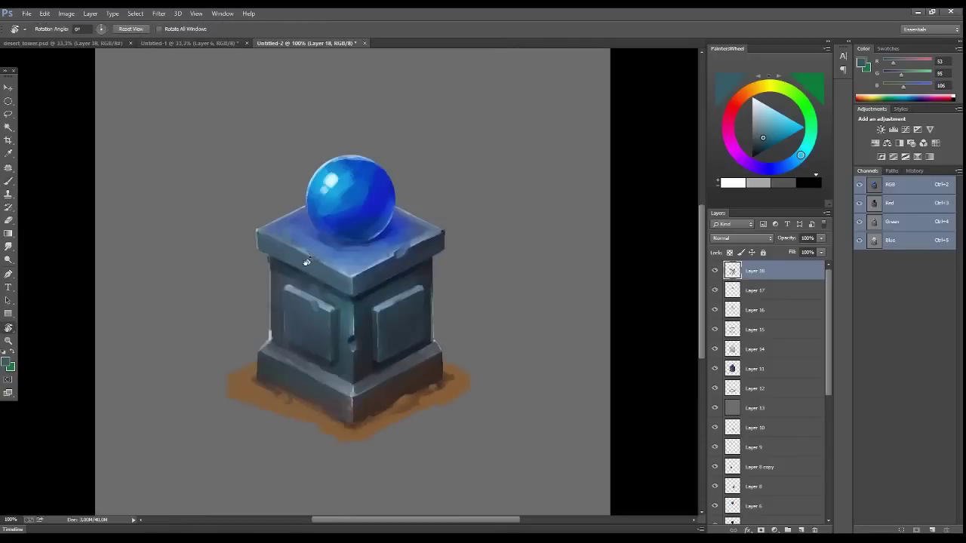
key("b")
scroll(326, 263, "up", 2)
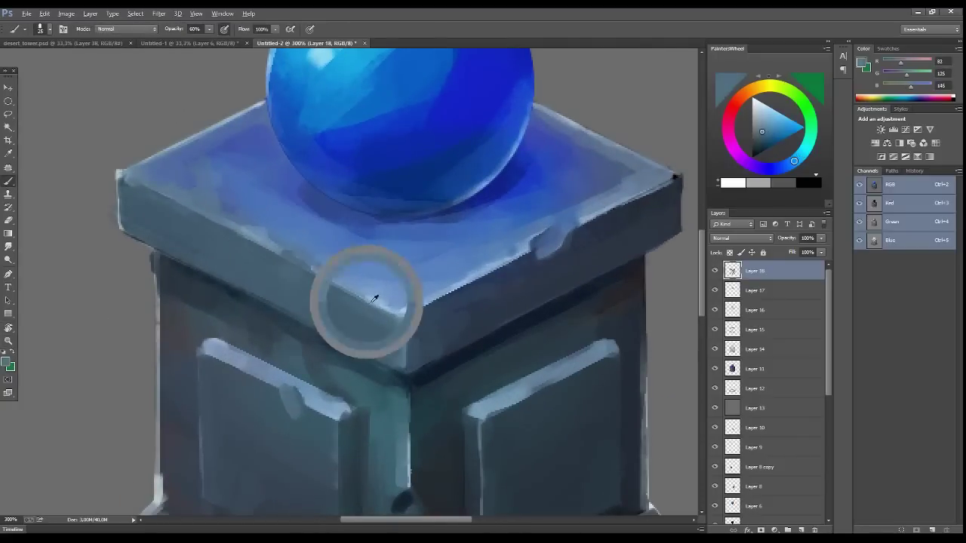
left_click_drag(291, 269, 283, 261)
left_click(8, 342)
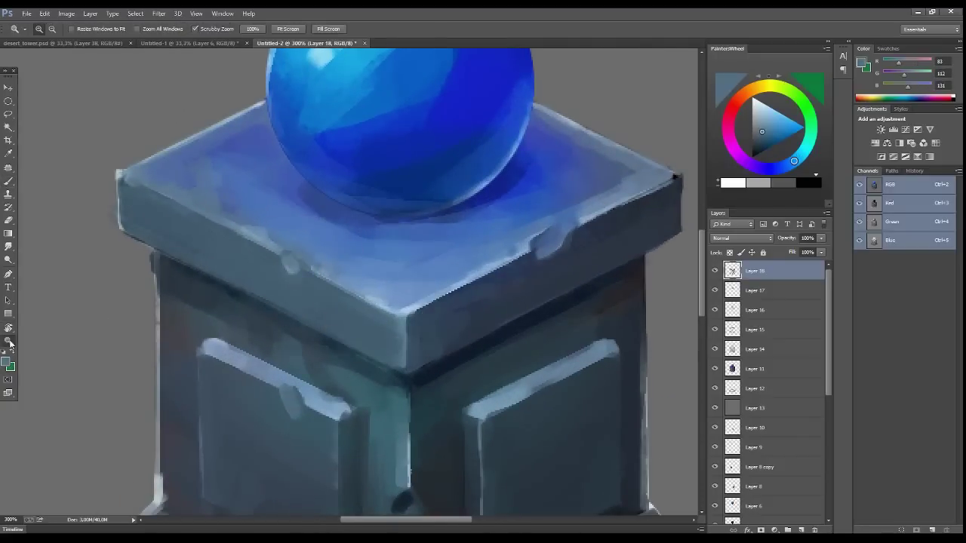
key("ctrl+0")
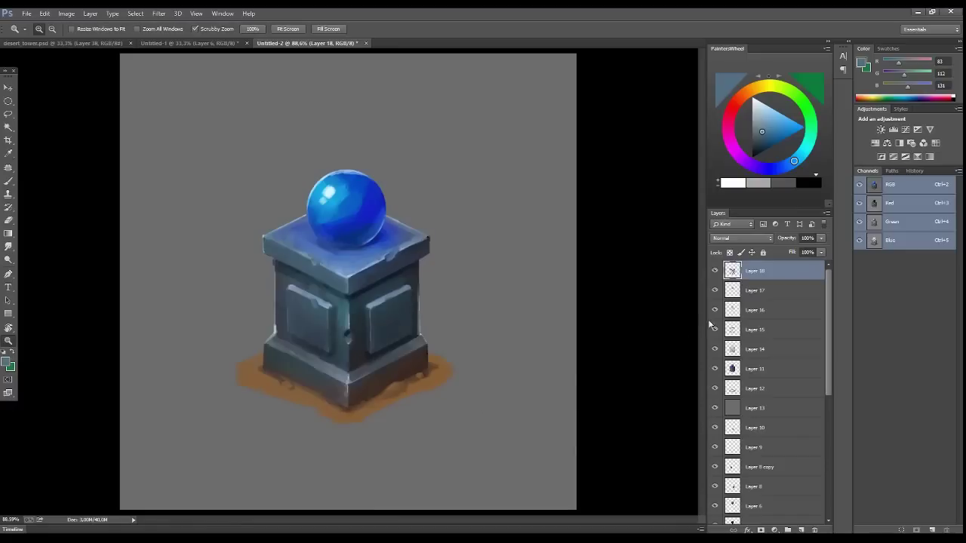
- On a new layer above Layer 18, sample the orb's range of blues and cyans
left_click(798, 526)
key("b")
left_click(336, 192, "alt")
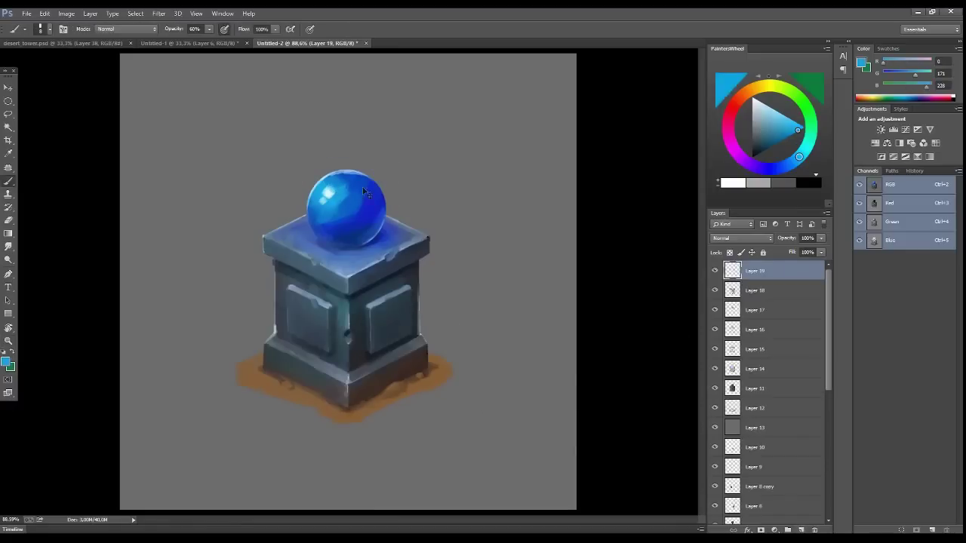
left_click(326, 185, "alt")
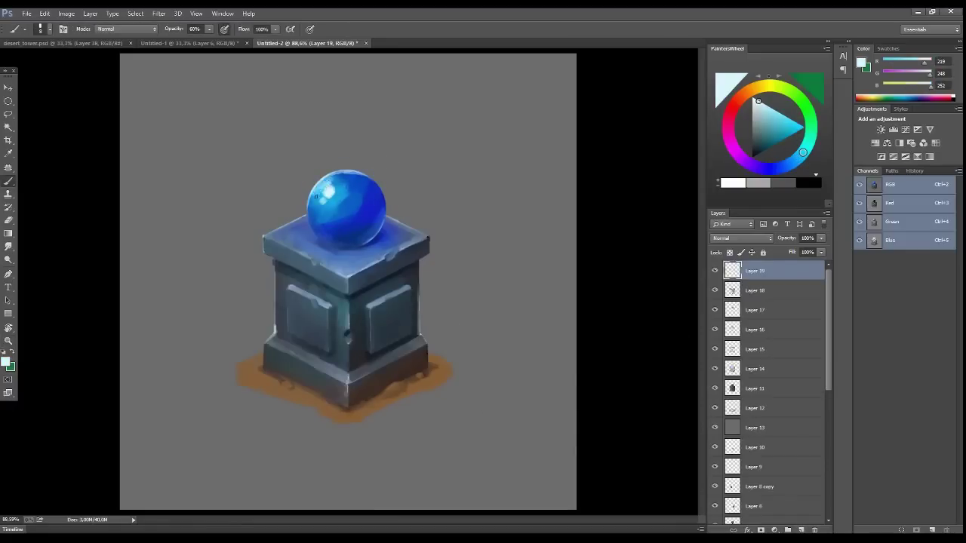
left_click(330, 179, "alt")
left_click(350, 180, "alt")
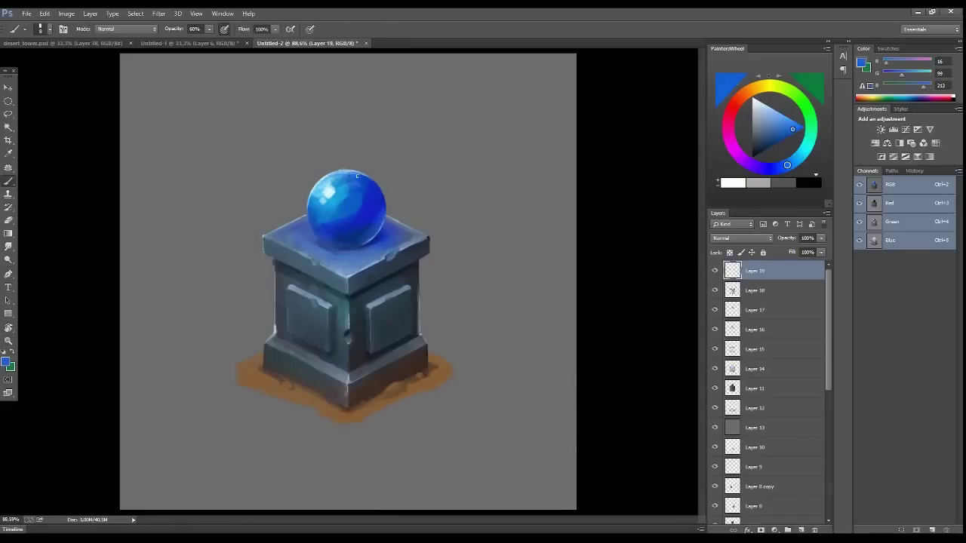
left_click(356, 176, "alt")
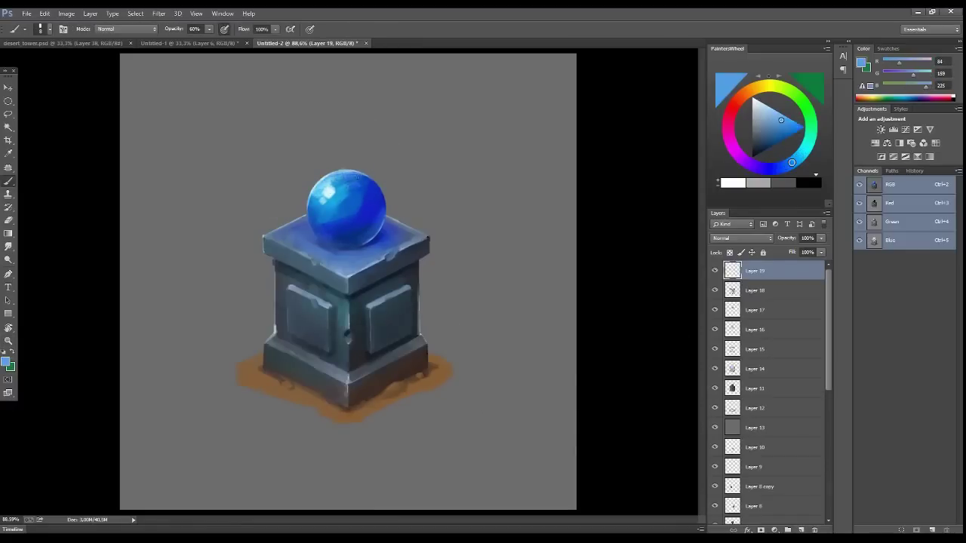
left_click(337, 172, "alt")
left_click(339, 202, "alt")
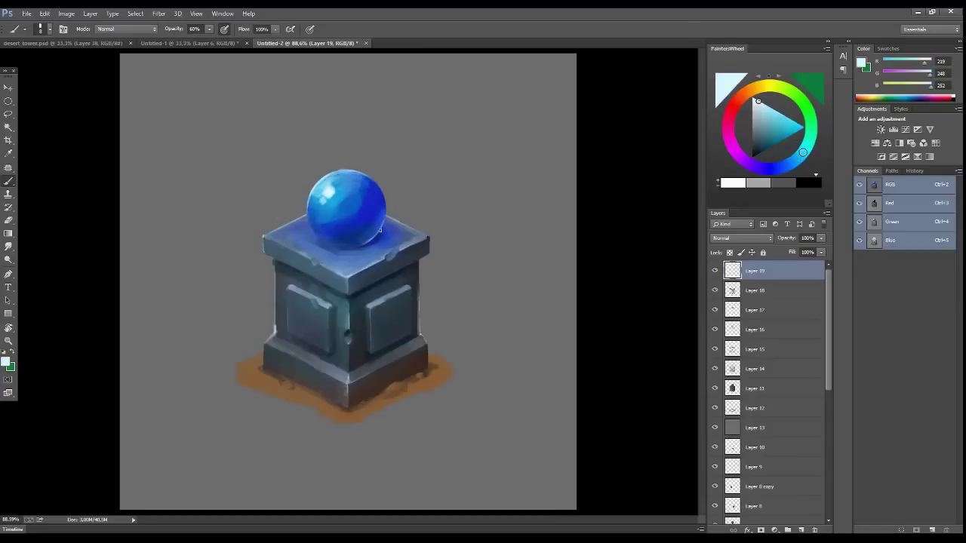
- Tint the selected orb with a diagonal pure-blue Pin Light gradient
left_click(802, 127)
key("g")
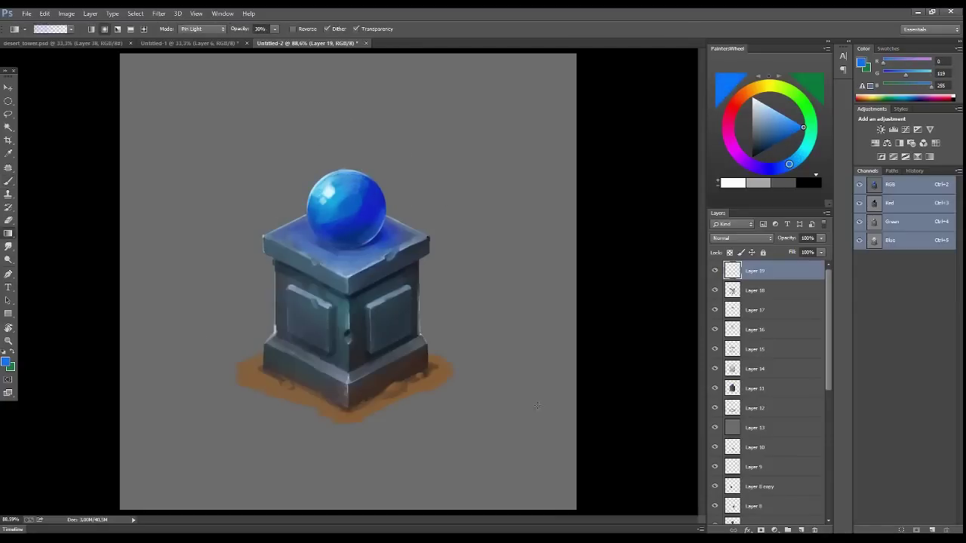
left_click(732, 503, "ctrl")
left_click(363, 192, "alt")
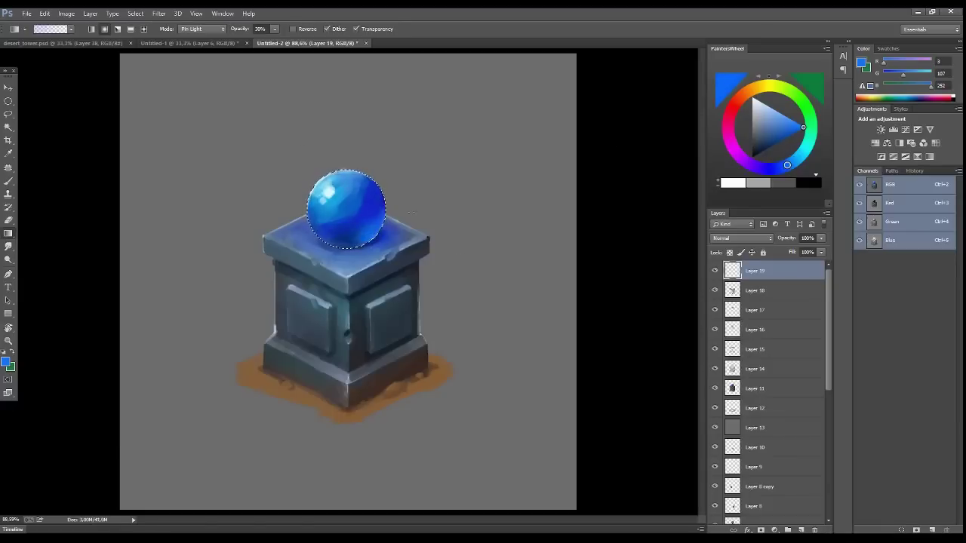
left_click_drag(324, 181, 366, 230)
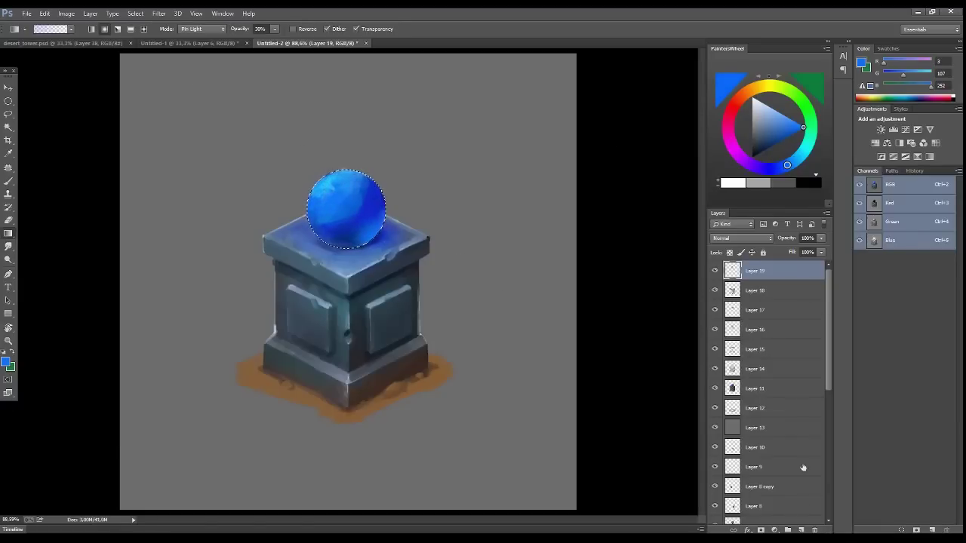
- On a new layer, lay a lighter cyan-blue gradient over the orb
left_click(801, 531)
left_click(801, 127)
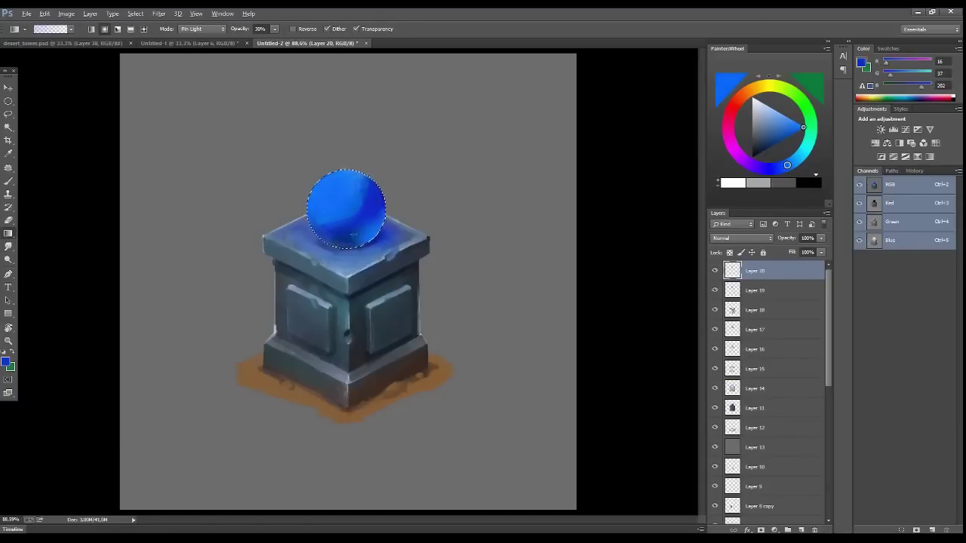
left_click_drag(786, 165, 803, 151)
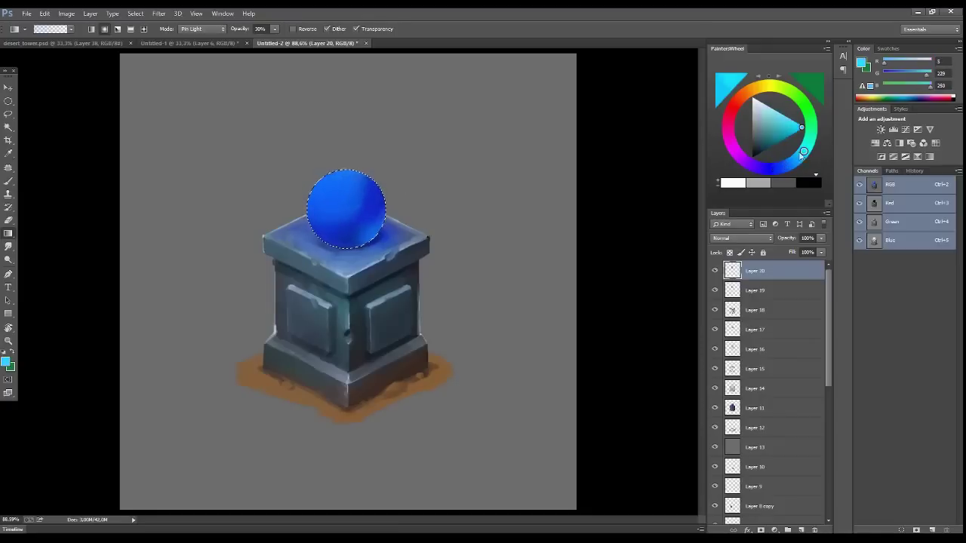
left_click_drag(325, 181, 366, 230)
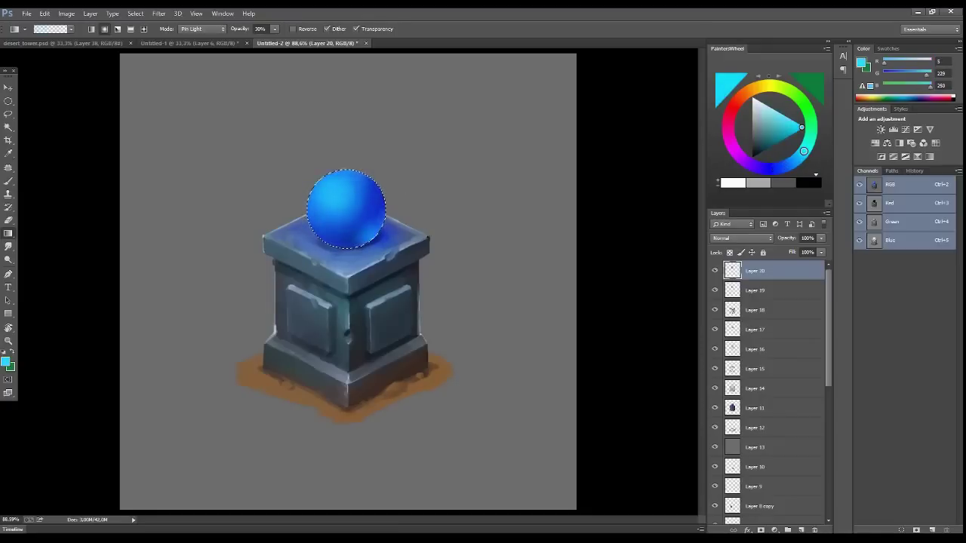
- Paint a white glossy highlight on Layer 20, toggling it to compare
key("b")
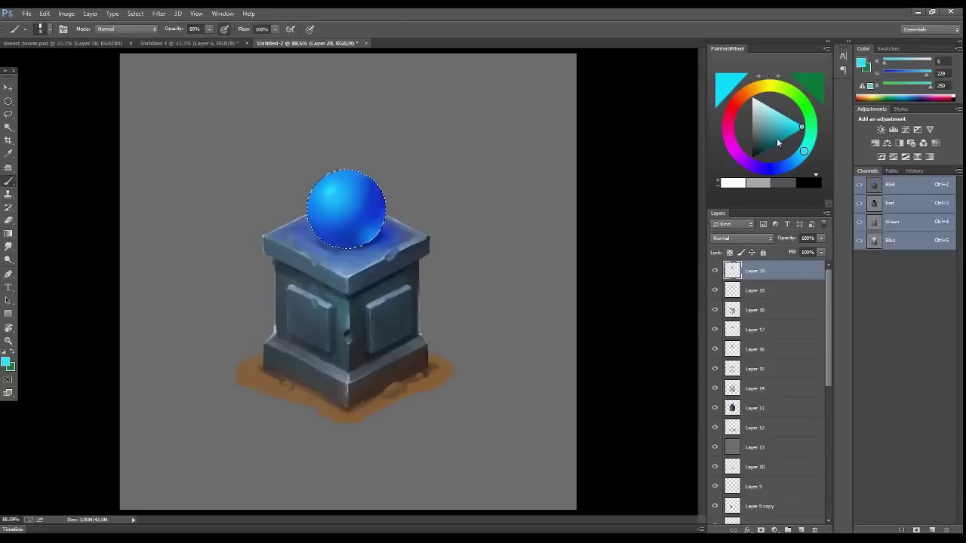
left_click_drag(778, 142, 752, 98)
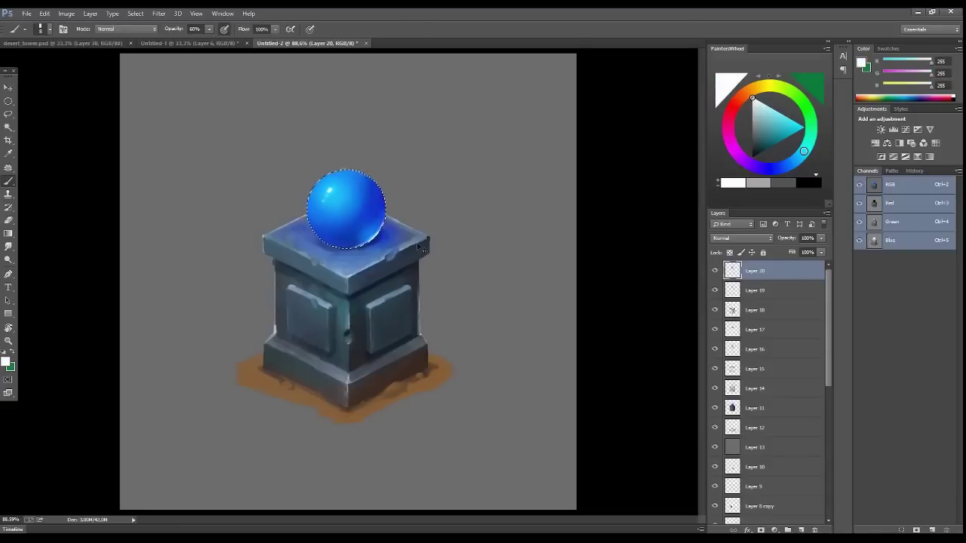
left_click(716, 271)
left_click(821, 238)
- Set Layer 20 to 67% opacity, then try and undo Color Dodge glows on the pillar
left_click_drag(822, 252, 806, 252)
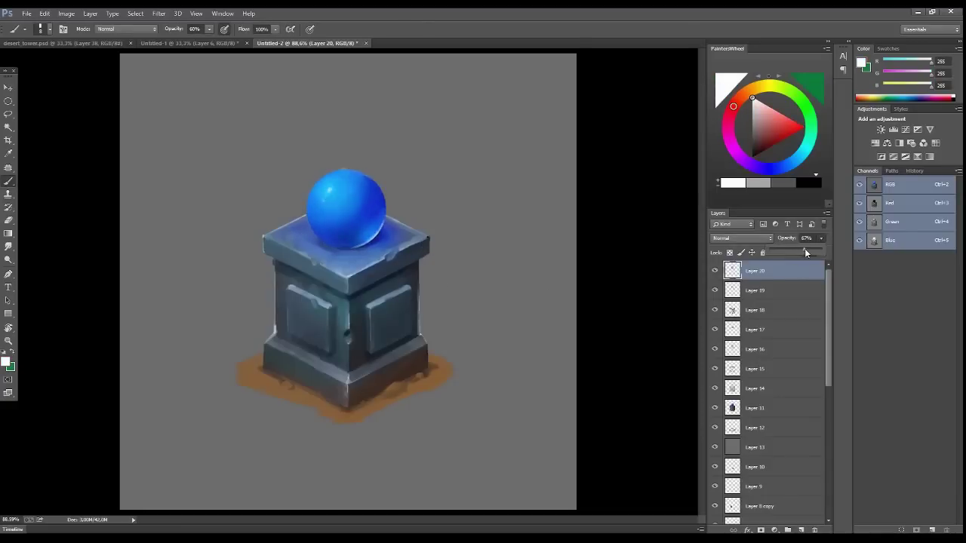
left_click(802, 530)
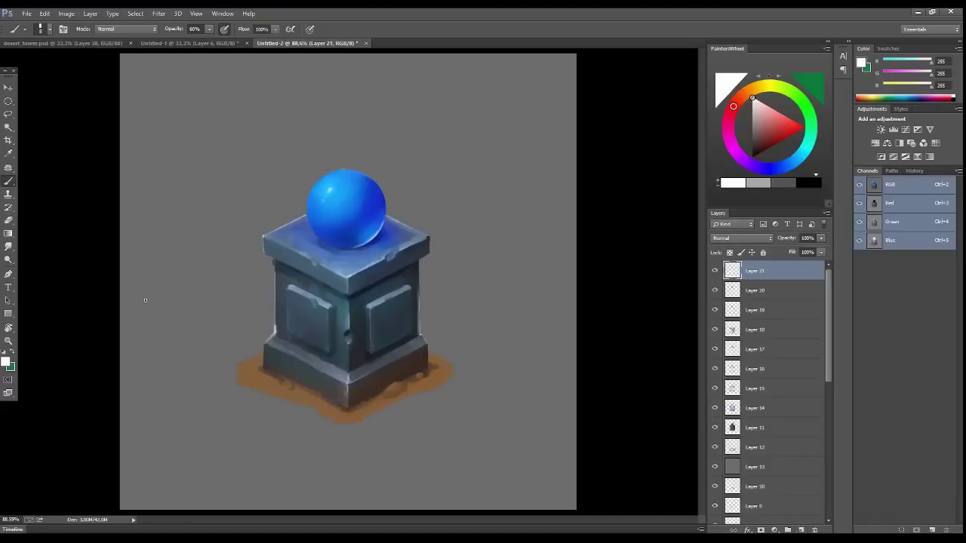
left_click(8, 233)
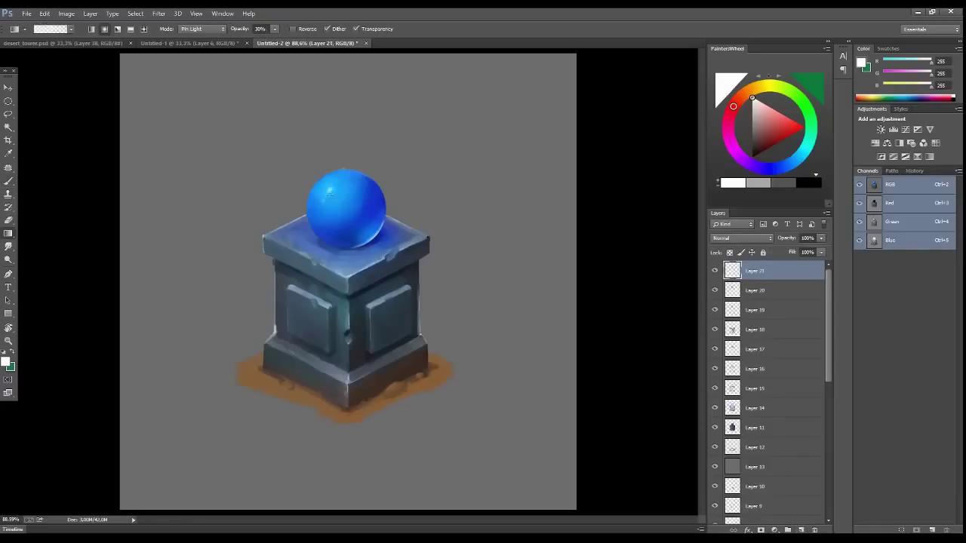
left_click(743, 240)
left_click(731, 335)
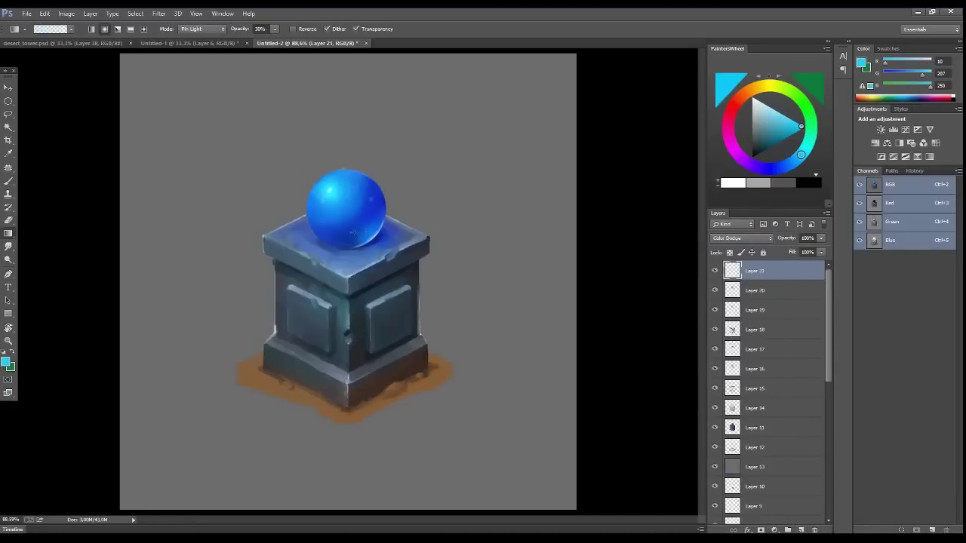
left_click_drag(342, 278, 379, 278)
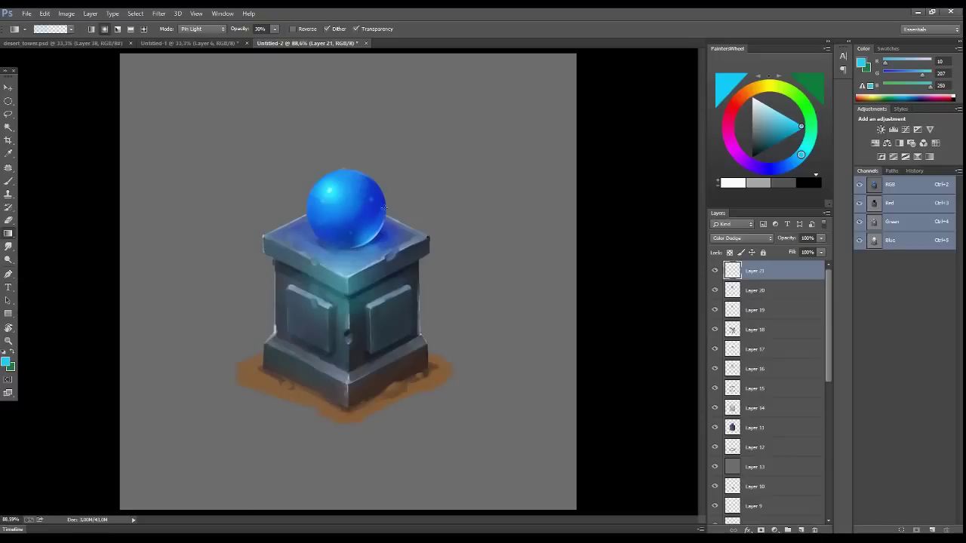
key("ctrl+z")
left_click_drag(314, 257, 339, 258)
key("ctrl+z")
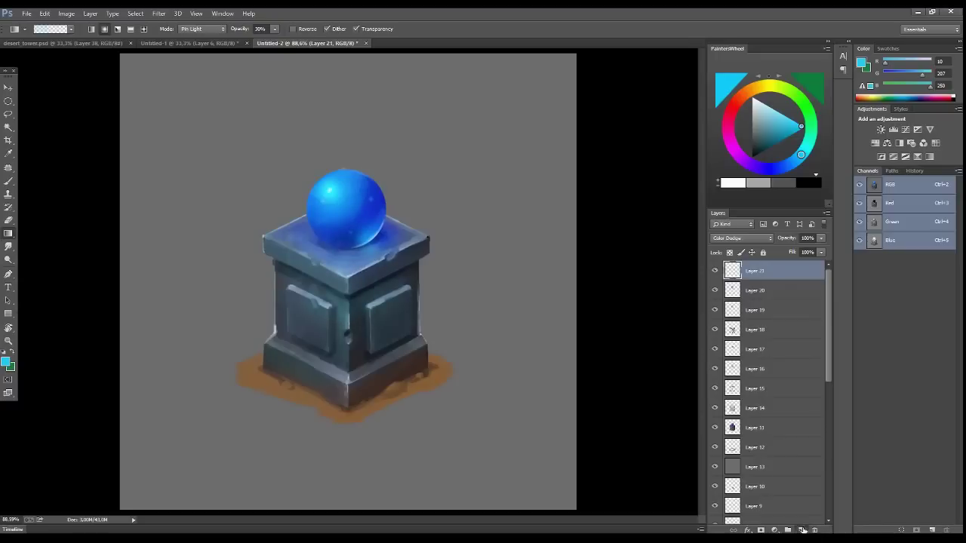
- On a new layer, paint sampled lighter blue across the pedestal's top surface
left_click(802, 531)
key("b")
left_click(357, 259, "alt")
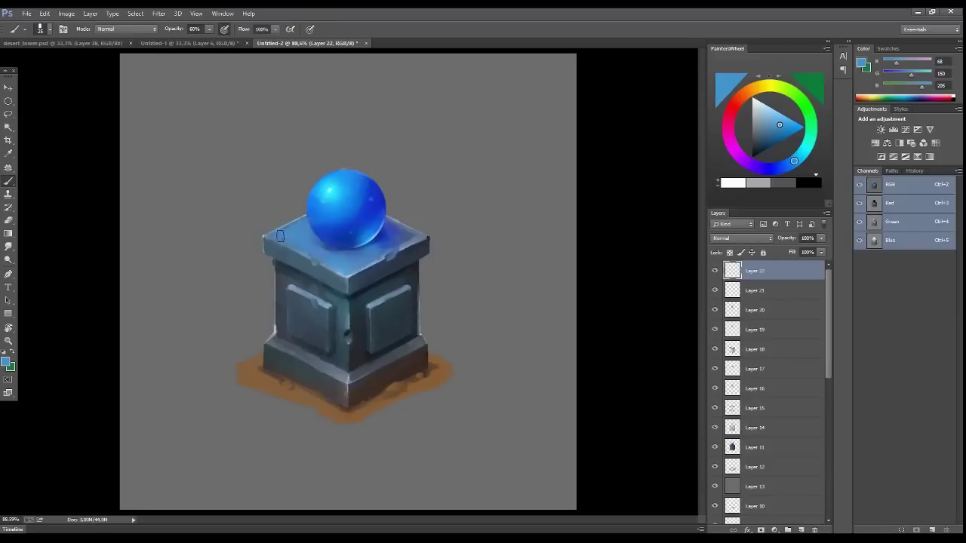
mouse_move(280, 236)
left_mouse_down()
mouse_move(325, 230)
mouse_move(355, 249)
mouse_move(400, 225)
mouse_move(397, 241)
left_mouse_up()
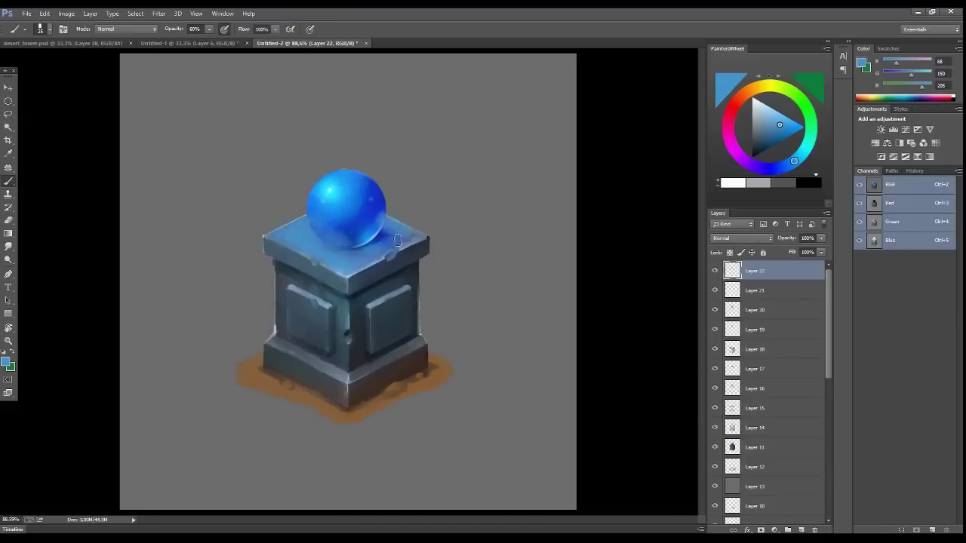
scroll(739, 364, "down", 2)
left_click(737, 438, "ctrl")
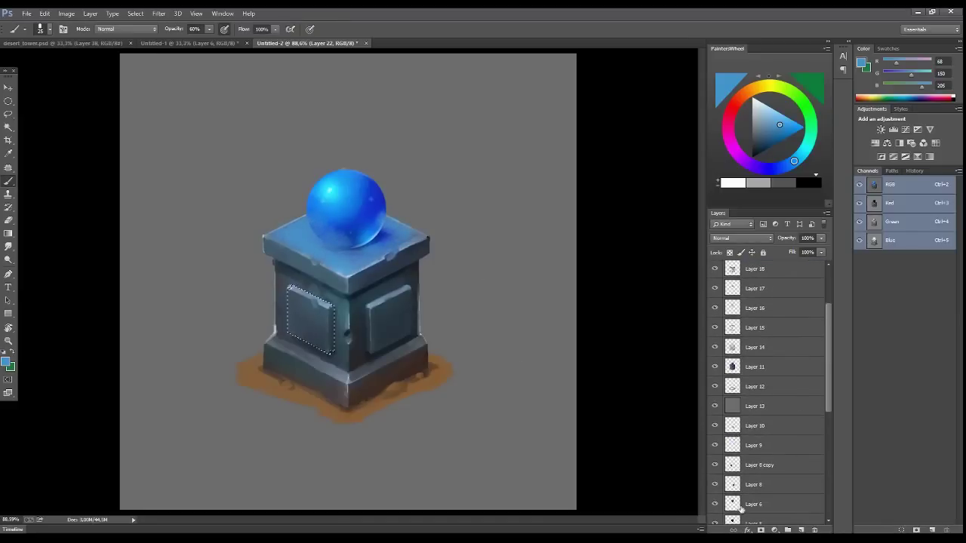
key("ctrl+d")
scroll(829, 332, "up", 2)
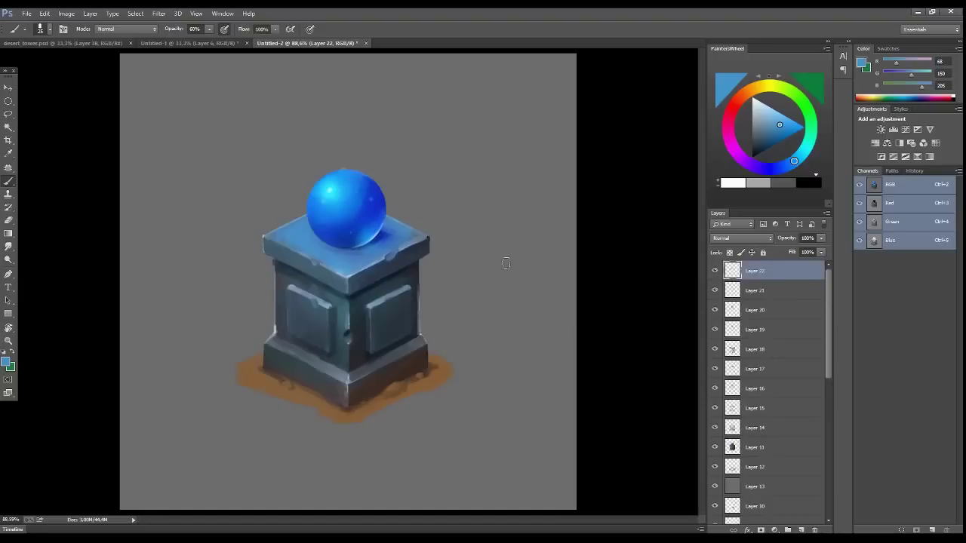
left_click(714, 271)
- Paint a faint highlight along the top slab's right edge on Layer 23 at 32% opacity
left_click(414, 236, "alt")
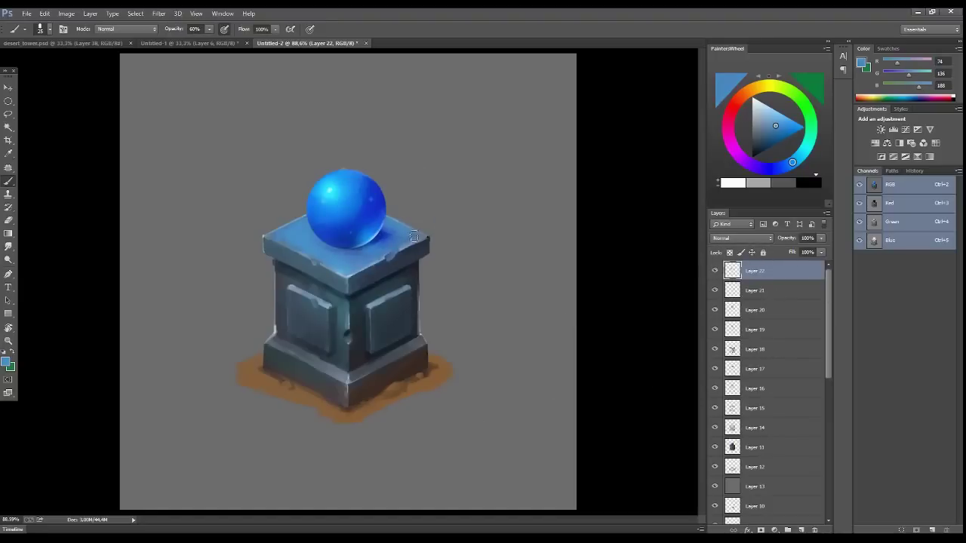
left_click(271, 240, "alt")
left_click(286, 251, "alt")
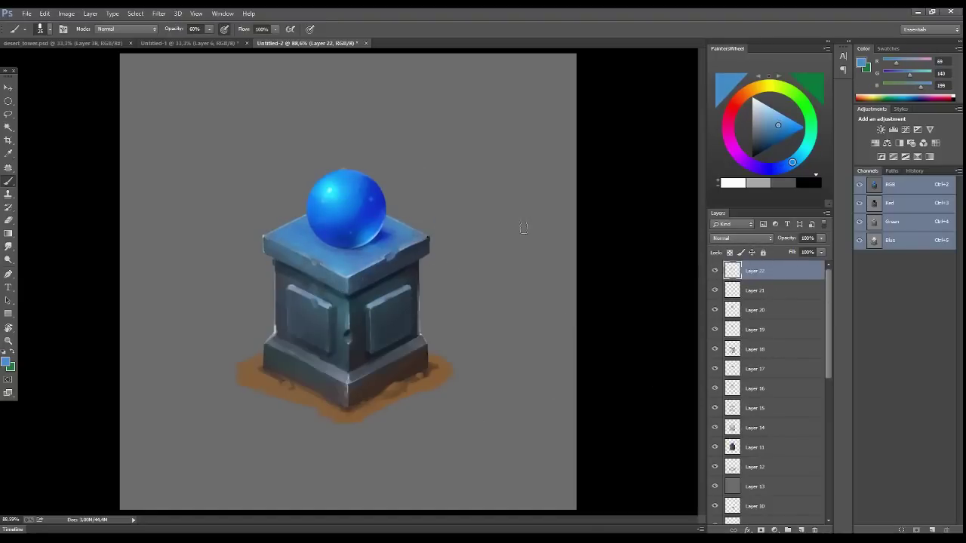
left_click(745, 95)
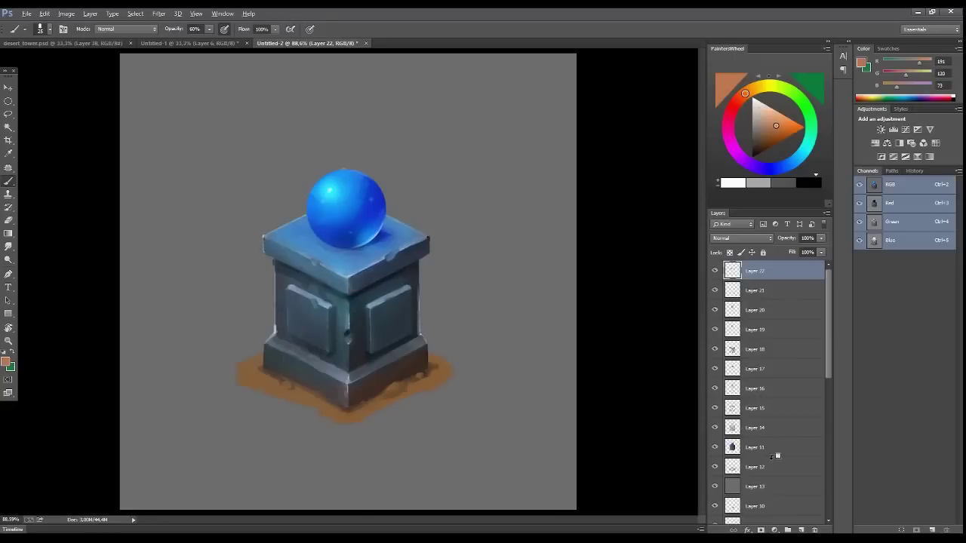
left_click(800, 530)
left_click_drag(351, 283, 429, 241)
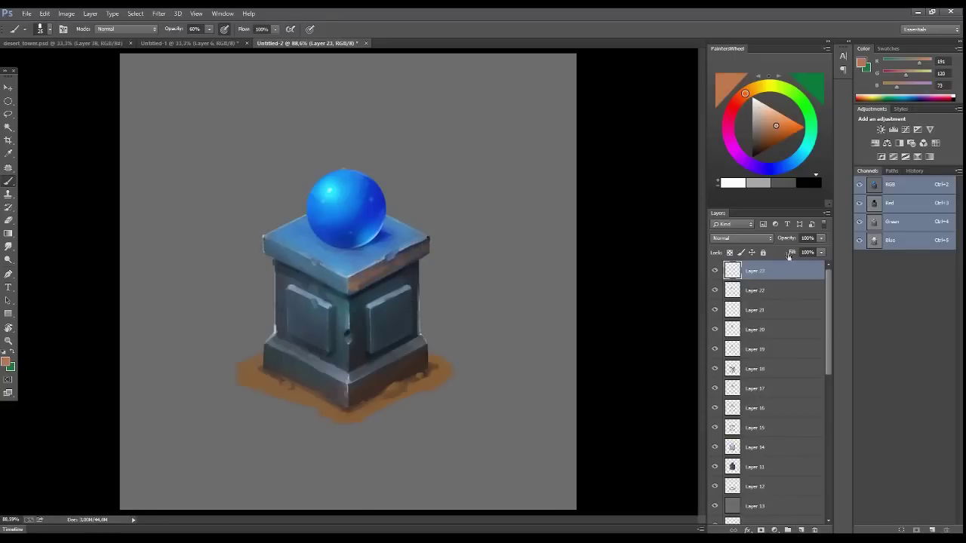
left_click_drag(821, 238, 785, 249)
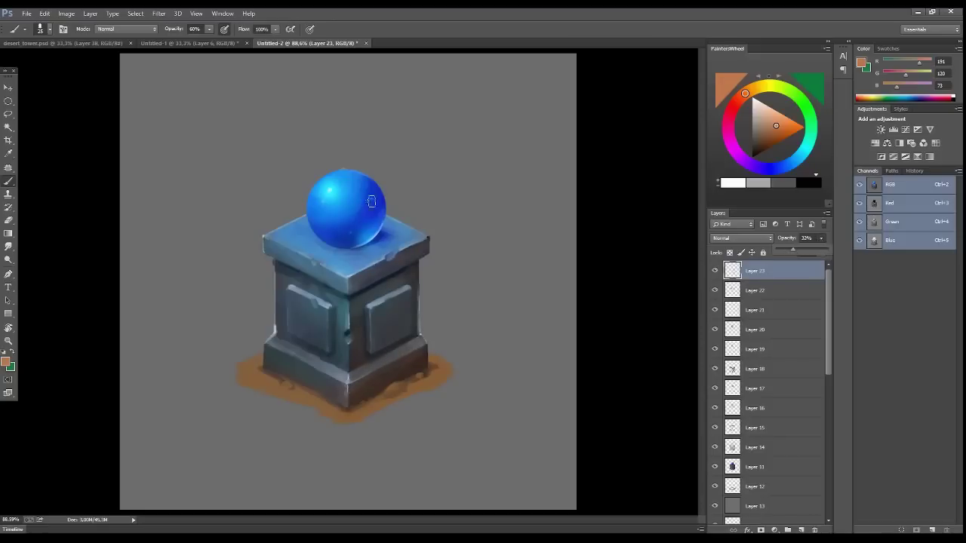
left_click_drag(787, 253, 789, 250)
- Paint dark blue-grey on new Layer 24 and set it to 52% opacity
left_click(801, 530)
left_click(381, 287, "alt")
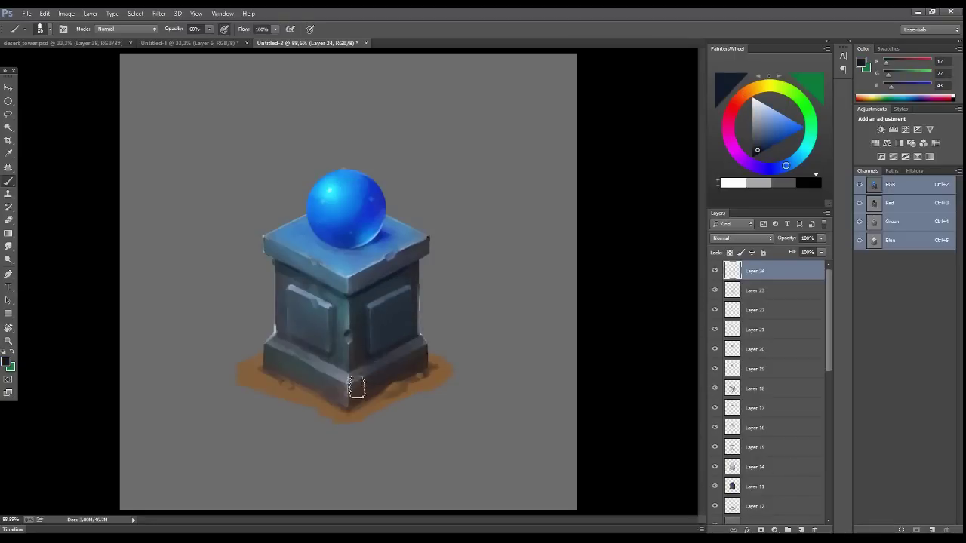
left_click(821, 238)
left_click_drag(800, 253, 796, 253)
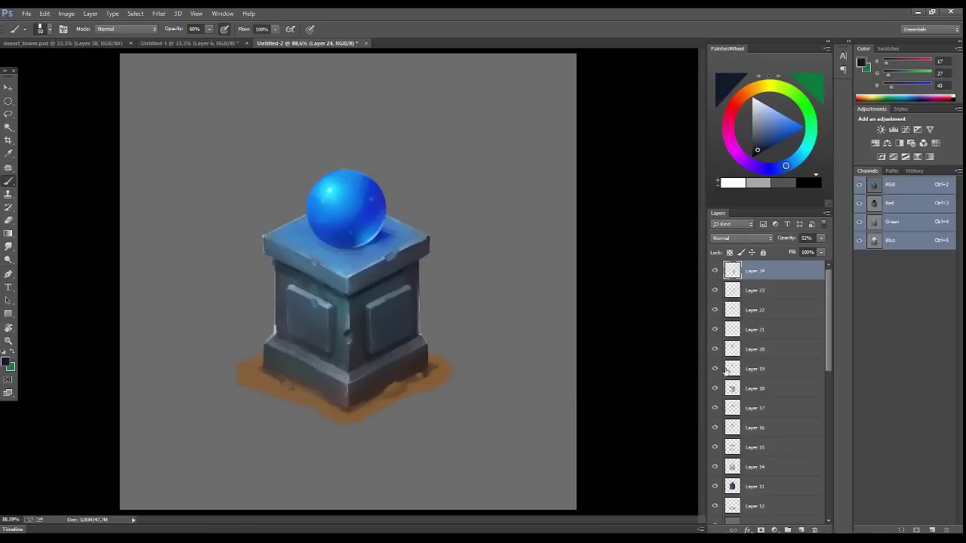
left_click_drag(827, 360, 830, 406)
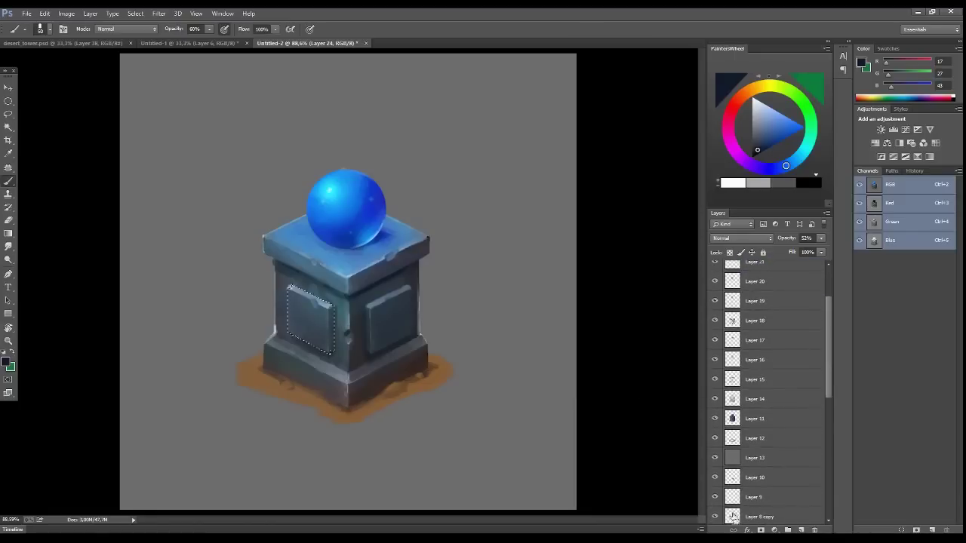
key("ctrl+d")
- Within the pedestal outline selection, brush dark blue-grey to smooth its left and bottom edges
key("ctrl+shift+alt+n")
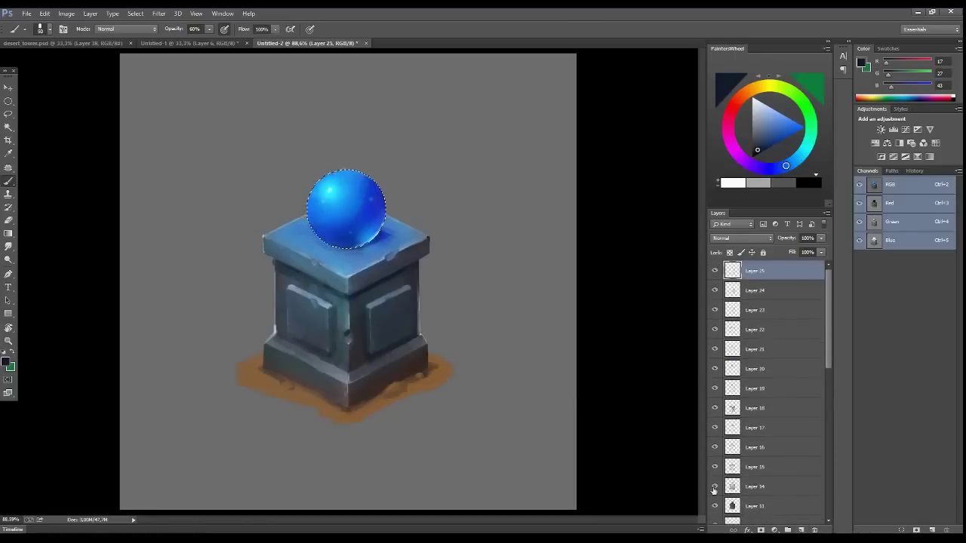
left_click(265, 232, "alt")
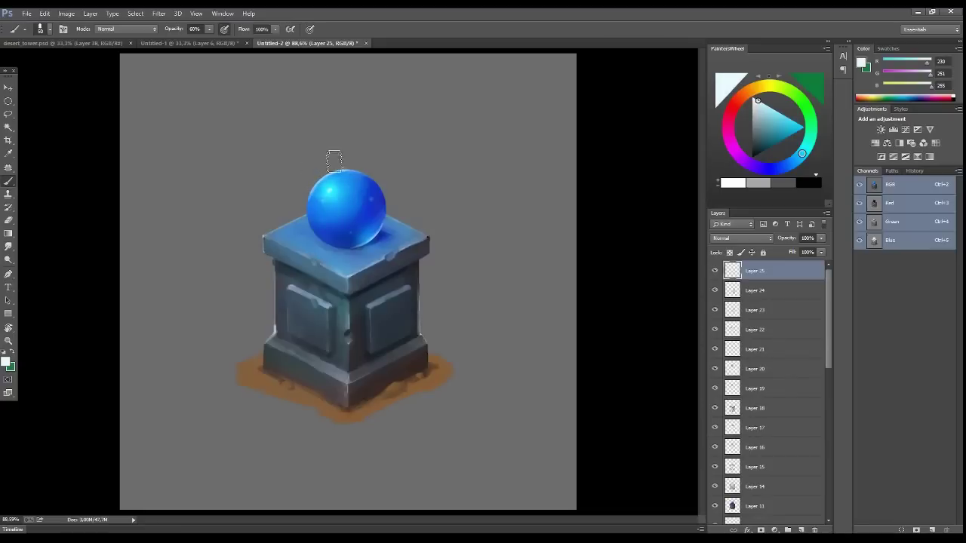
left_click(733, 508, "ctrl")
key("bracketleft")
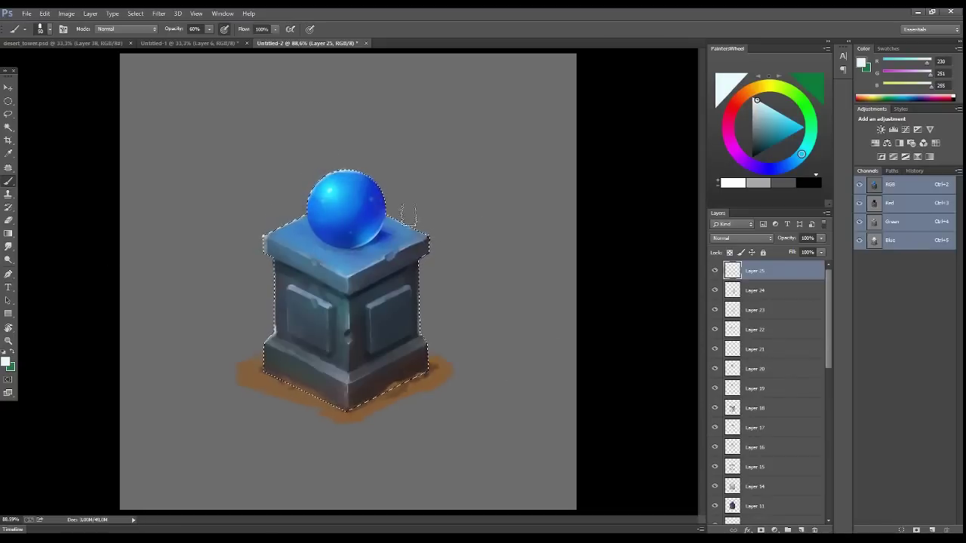
left_click(271, 249, "alt")
left_click_drag(268, 249, 309, 393)
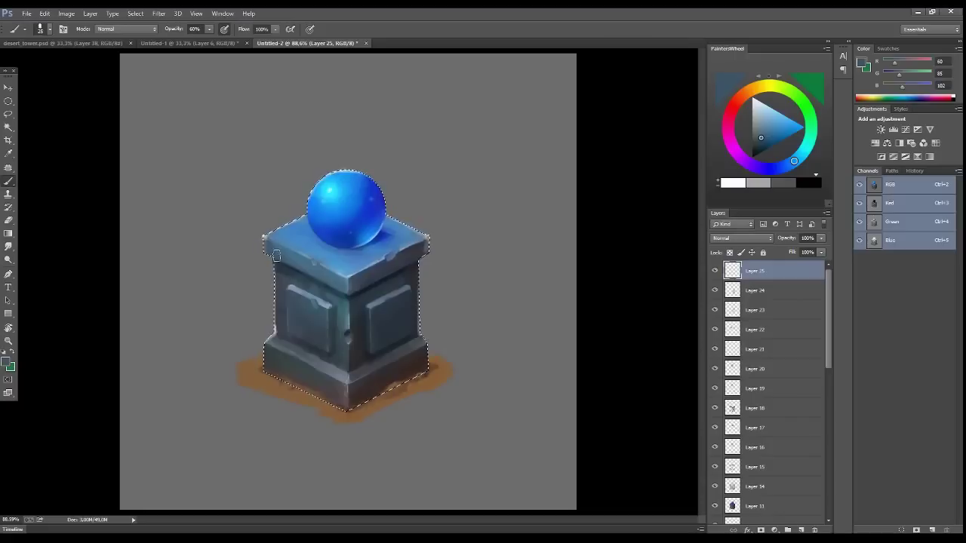
key("ctrl+d")
key("bracketleft")
- Merge the painting layers into a single Layer 25 copy on top
left_click_drag(829, 301, 832, 498)
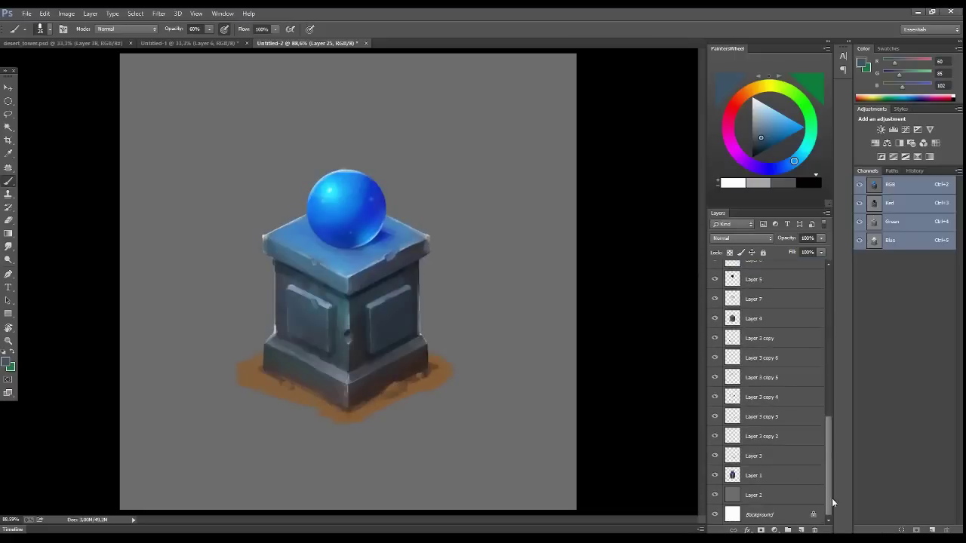
left_click(785, 478, "shift")
scroll(770, 377, "up", 10)
key("ctrl+j")
key("ctrl+e")
- Dismiss the error and fill a new layer with flat mid grey
left_click(475, 214)
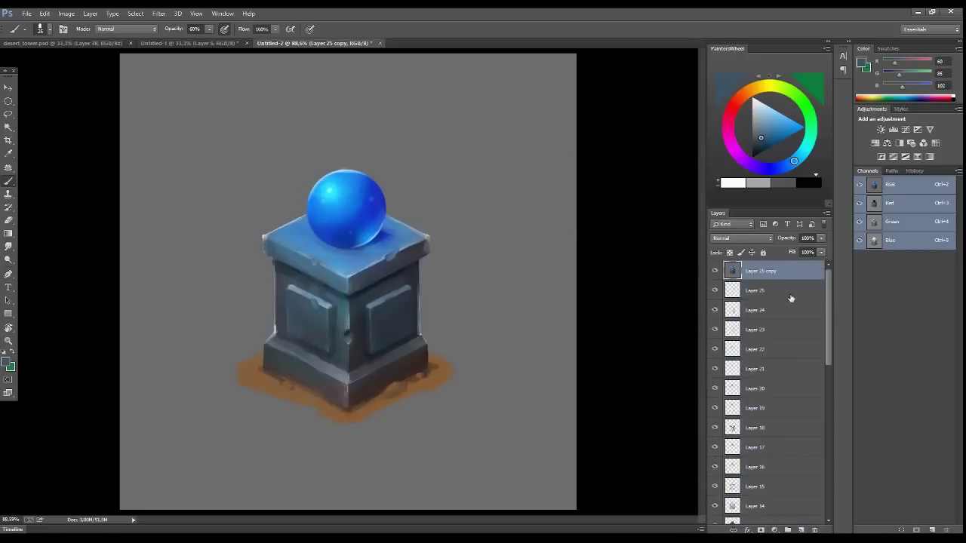
left_click(785, 291)
left_click(801, 530)
right_click(9, 232)
left_click(53, 243)
left_click(752, 139)
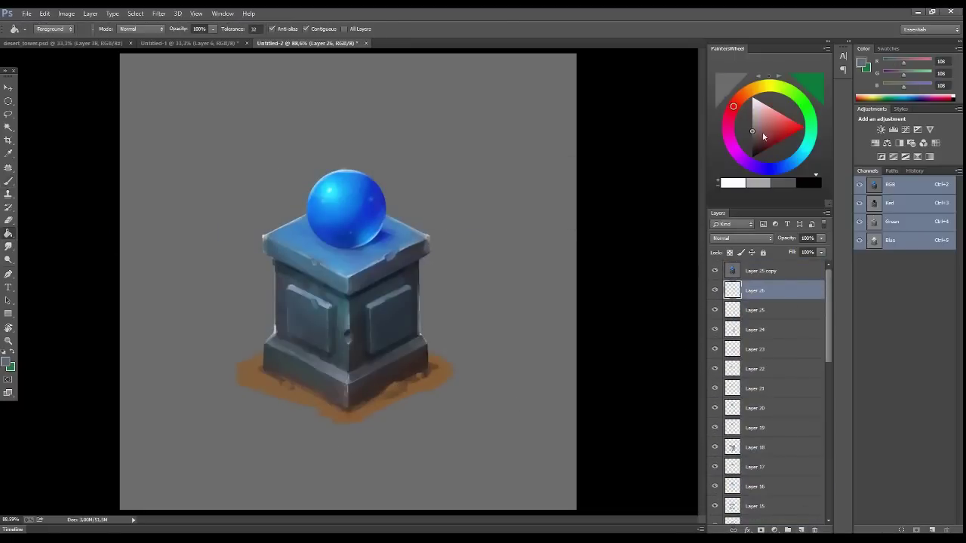
left_click(558, 230)
- Copy the lassoed pedestal to its own layer and erase the halo left of the sphere
left_click(762, 271)
left_click(8, 114)
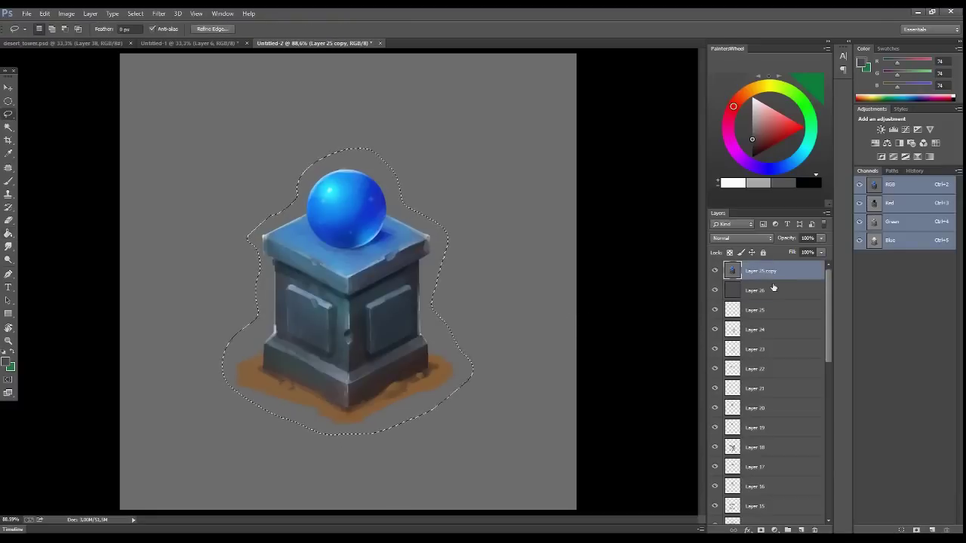
key("ctrl+j")
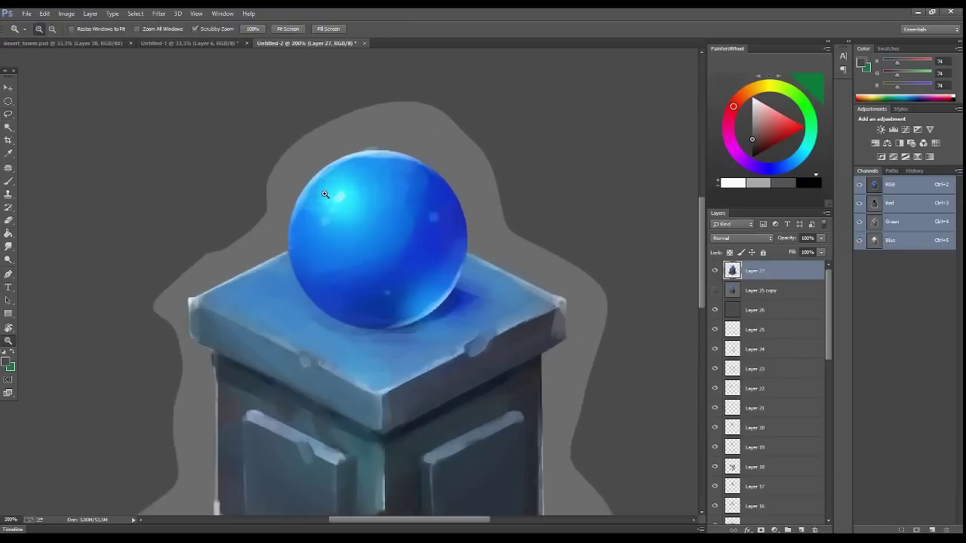
left_click(320, 183)
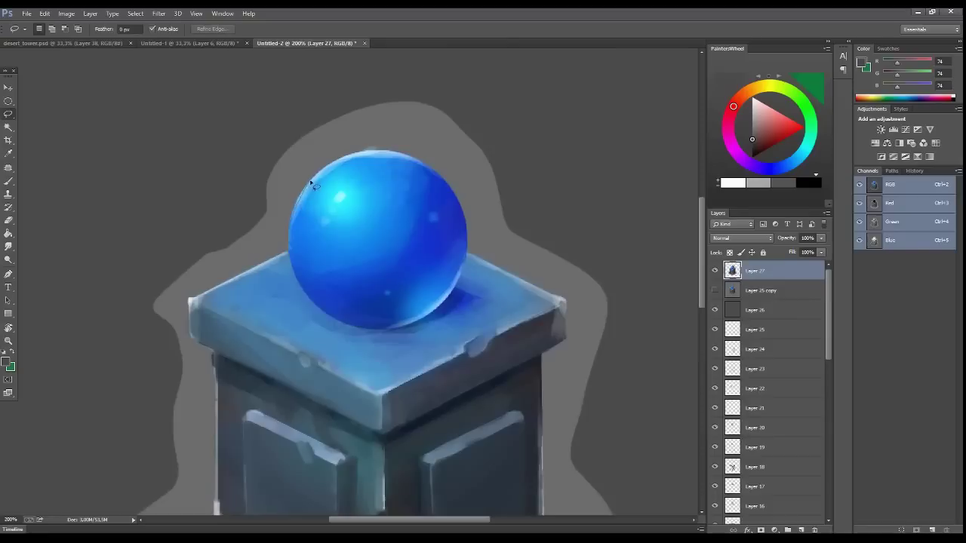
mouse_move(190, 208)
left_mouse_down()
mouse_move(287, 225)
mouse_move(295, 208)
left_mouse_up()
key("Delete")
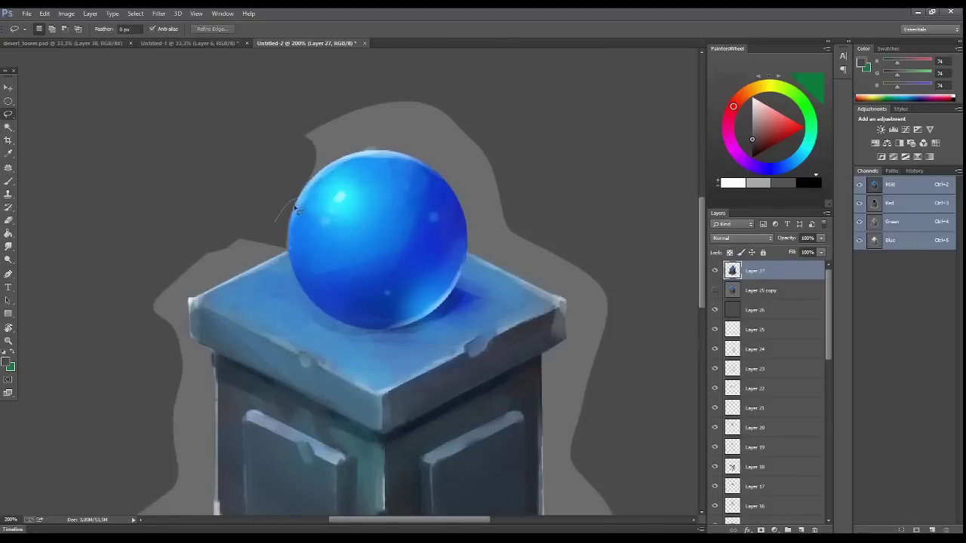
mouse_move(280, 257)
left_mouse_down()
mouse_move(194, 254)
mouse_move(188, 305)
left_mouse_up()
key("Delete")
key("Delete")
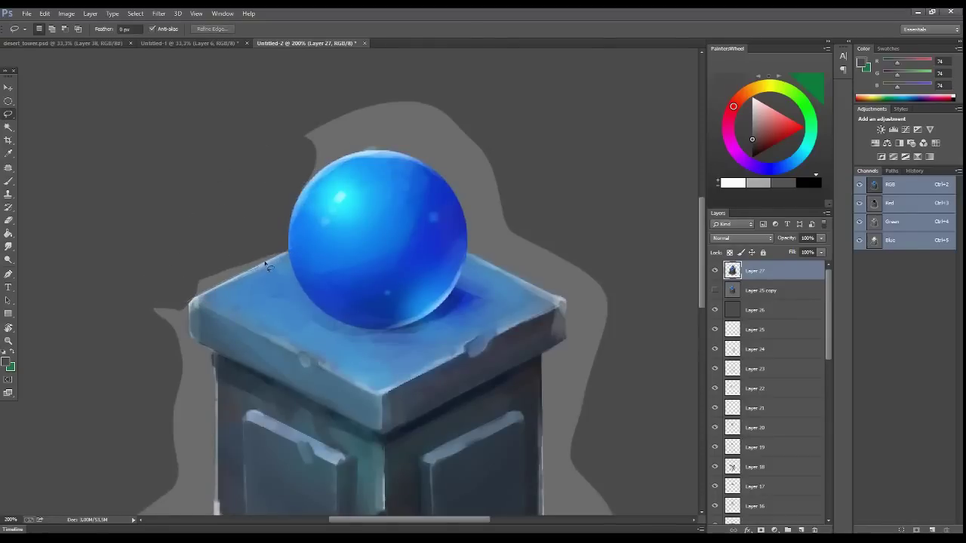
- Erase the halo beside the slab top, left of the pillar and below the base
key("Delete")
mouse_move(274, 240)
left_mouse_down()
mouse_move(188, 318)
mouse_move(218, 383)
left_mouse_up()
left_click_drag(218, 458, 132, 242)
key("Delete")
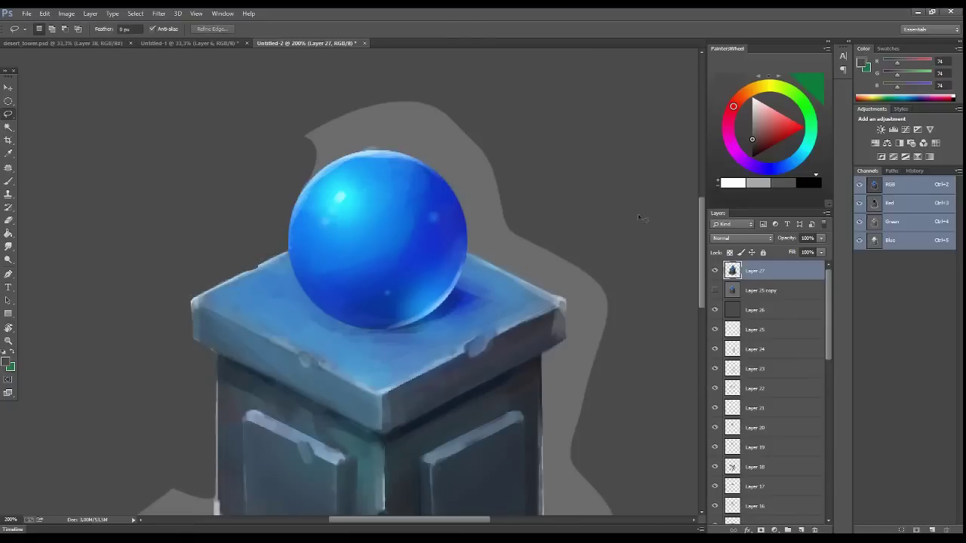
scroll(453, 302, "down", 5)
mouse_move(183, 216)
left_mouse_down()
mouse_move(221, 257)
mouse_move(184, 359)
mouse_move(203, 370)
left_mouse_up()
key("Delete")
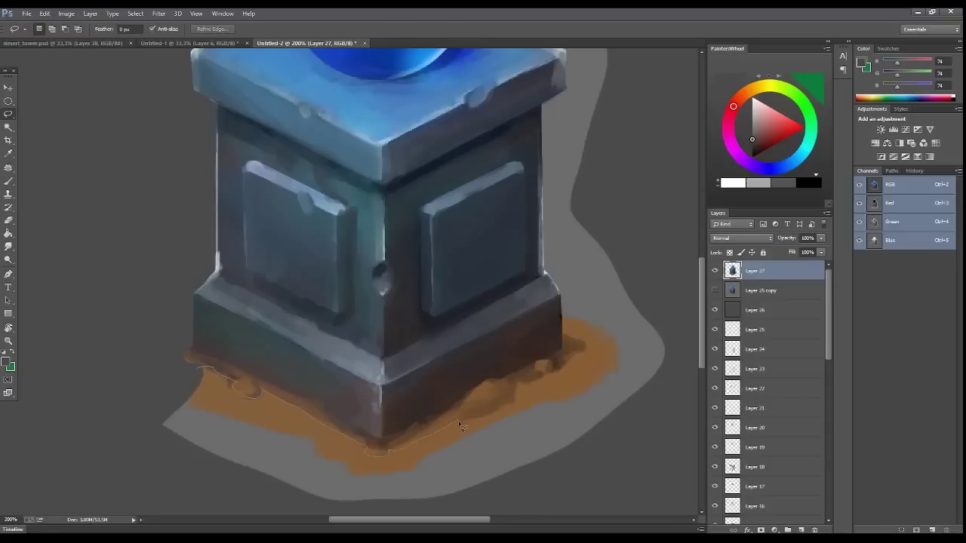
left_click_drag(565, 325, 565, 300)
key("Delete")
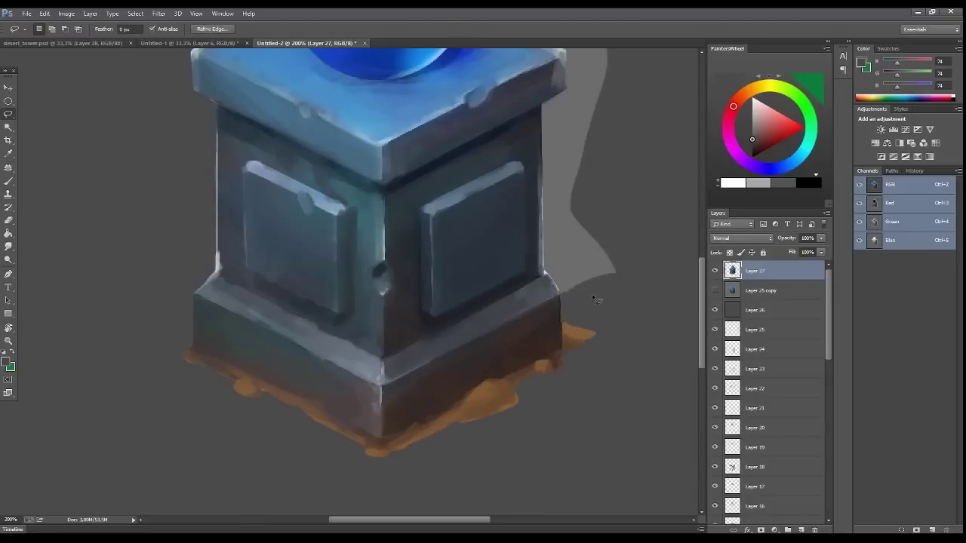
key("ctrl+d")
- Erase the halo right of the pillar and below-right of the slab top
left_click_drag(545, 275, 568, 205)
key("Delete")
left_click_drag(575, 102, 547, 280)
key("Delete")
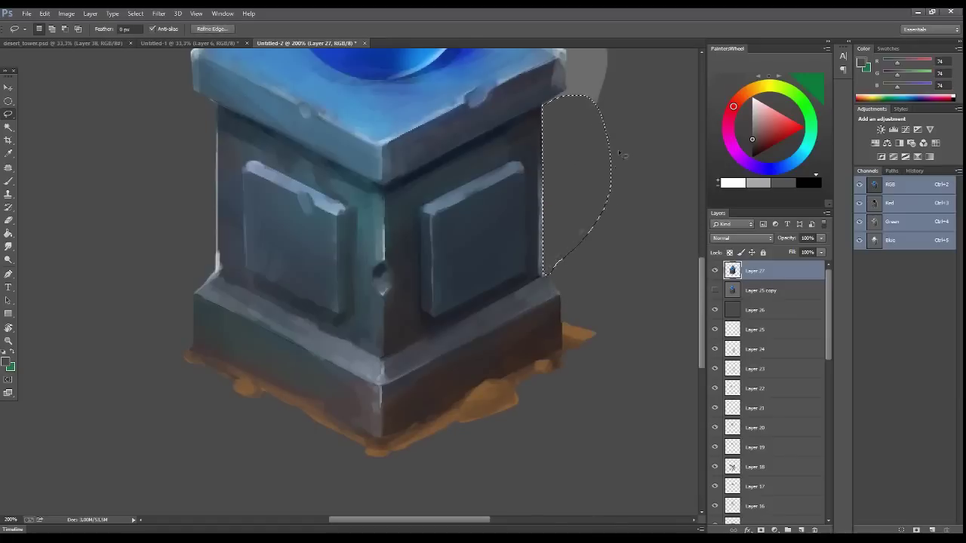
key("ctrl+d")
scroll(552, 322, "up", 5)
mouse_move(540, 323)
left_mouse_down()
mouse_move(561, 316)
mouse_move(571, 228)
left_mouse_up()
key("Delete")
key("ctrl+d")
- Erase the remaining halo around the sphere, then zoom out to view the whole piece
left_click_drag(471, 223, 568, 267)
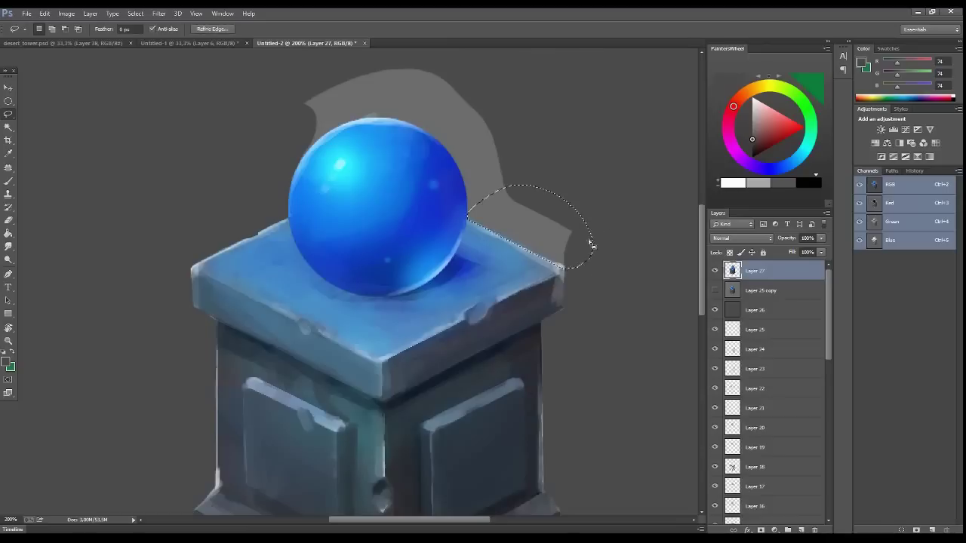
key("Delete")
key("ctrl+d")
left_click_drag(300, 136, 299, 172)
mouse_move(326, 142)
left_mouse_down()
mouse_move(387, 123)
mouse_move(432, 138)
left_mouse_up()
key("Delete")
key("ctrl+d")
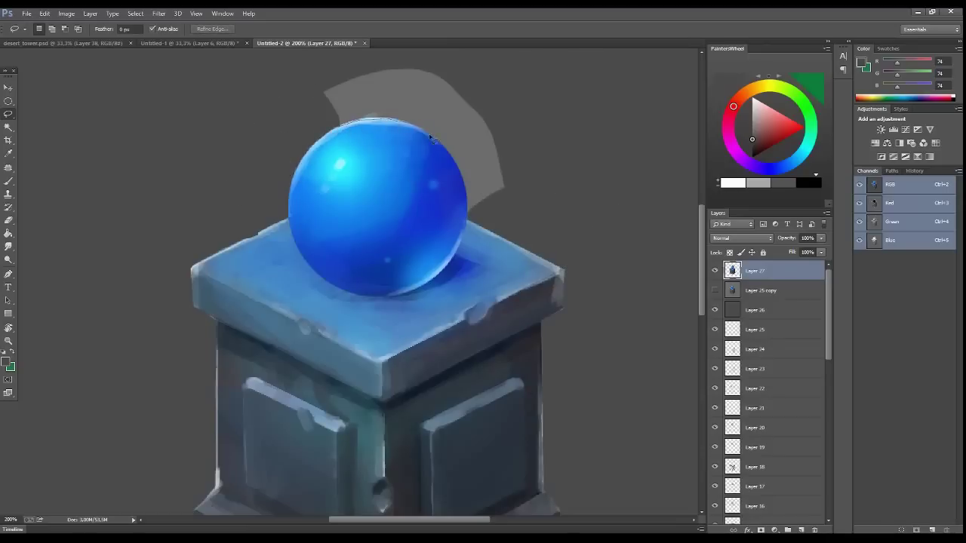
left_click_drag(507, 221, 326, 90)
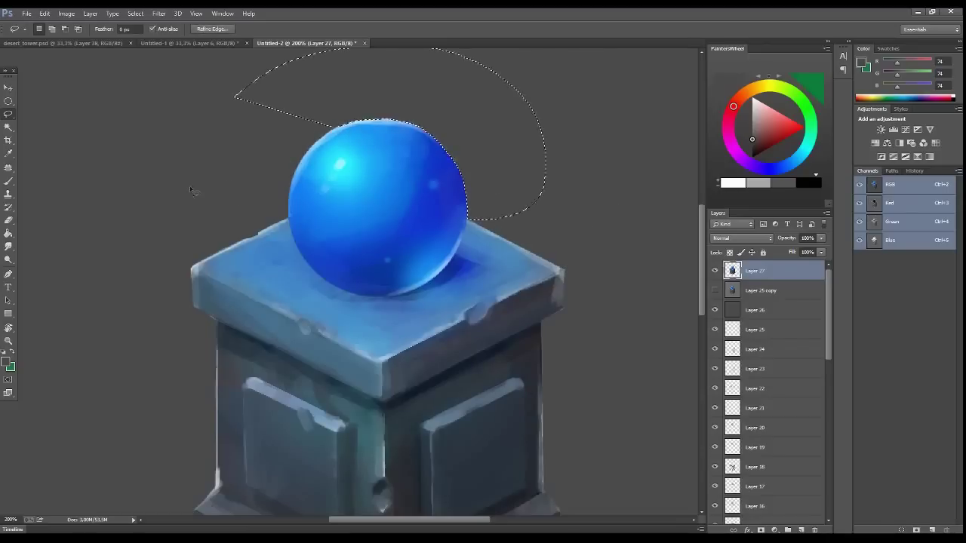
key("Delete")
key("ctrl+d")
key("z")
left_click(367, 289, "alt")
- On new Layer 28, paint the ground patch under the base with sampled oranges and browns
left_click_drag(366, 289, 436, 325)
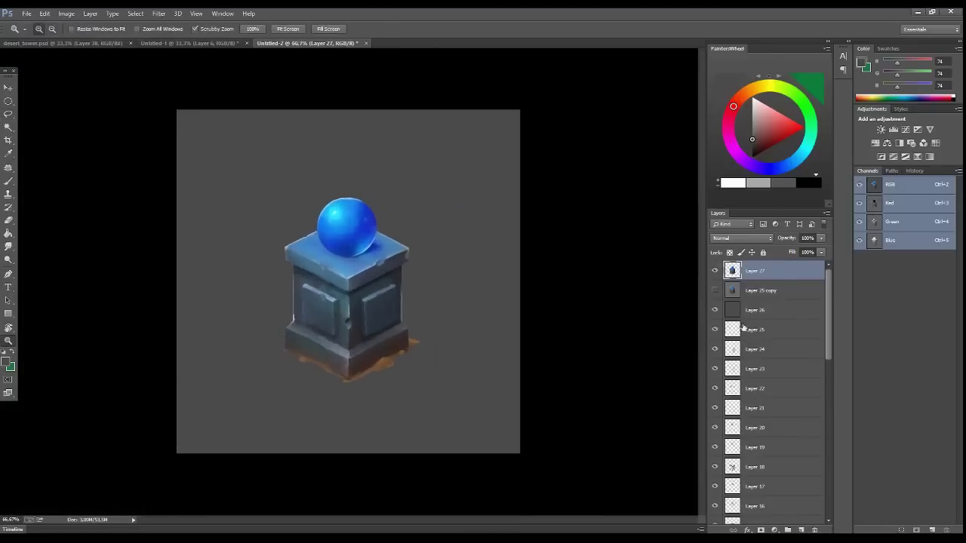
left_click_drag(361, 367, 539, 369)
key("ctrl+shift+alt+n")
key("b")
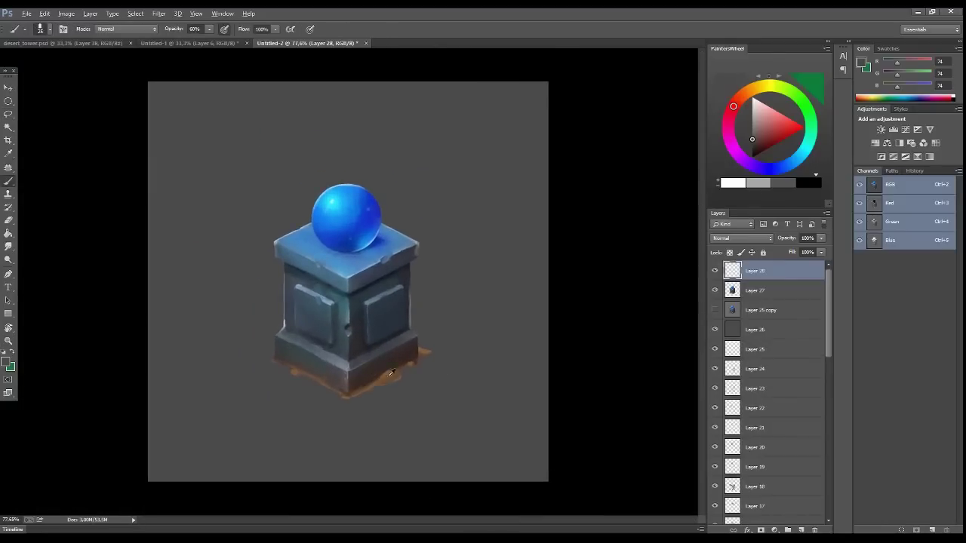
left_click(388, 375, "alt")
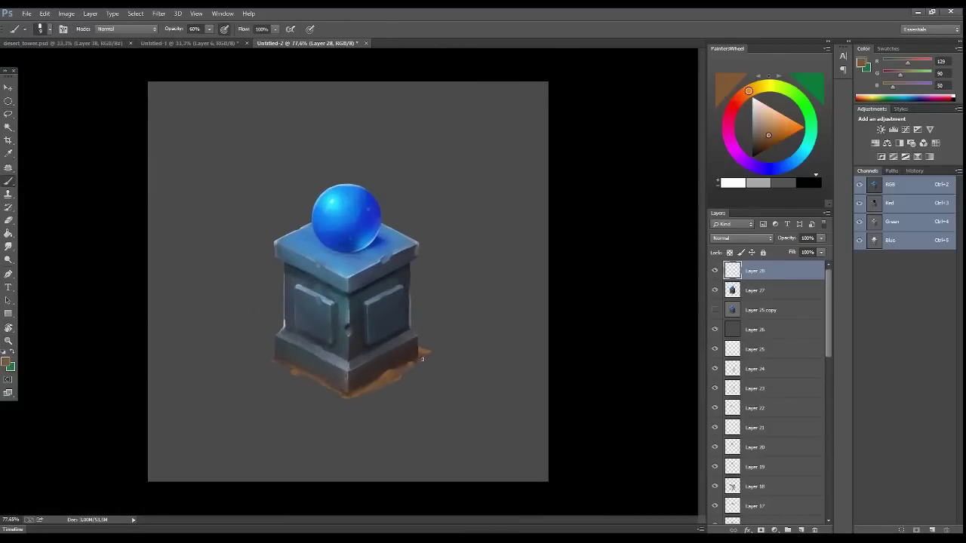
left_click(414, 364, "alt")
left_click(423, 361, "alt")
- Sample dark grey from the pedestal, then add empty Layer 29 above the merged painting layer
left_click(278, 350, "alt")
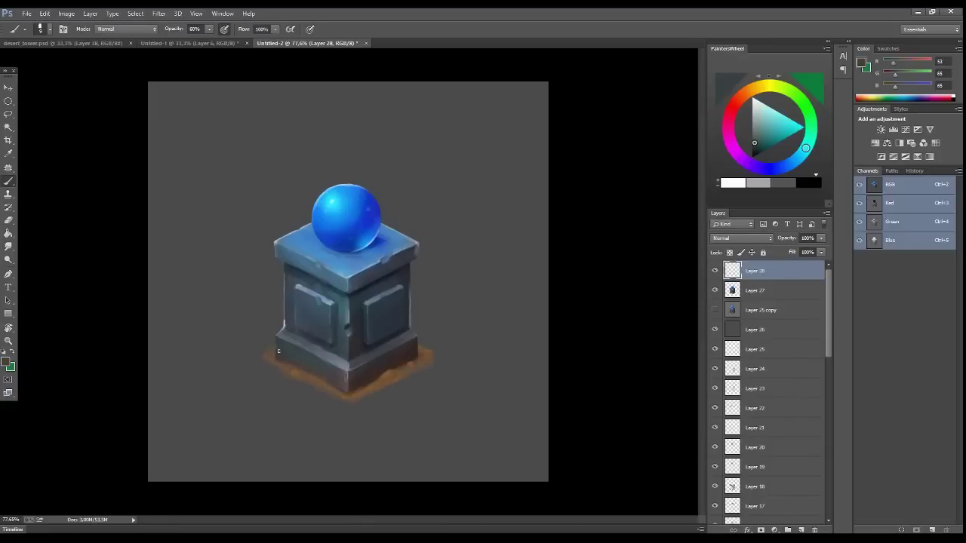
left_click(785, 310)
key("ctrl+shift+alt+n")
- Grade Layer 29's background from black at the top to brown at the bottom
key("g")
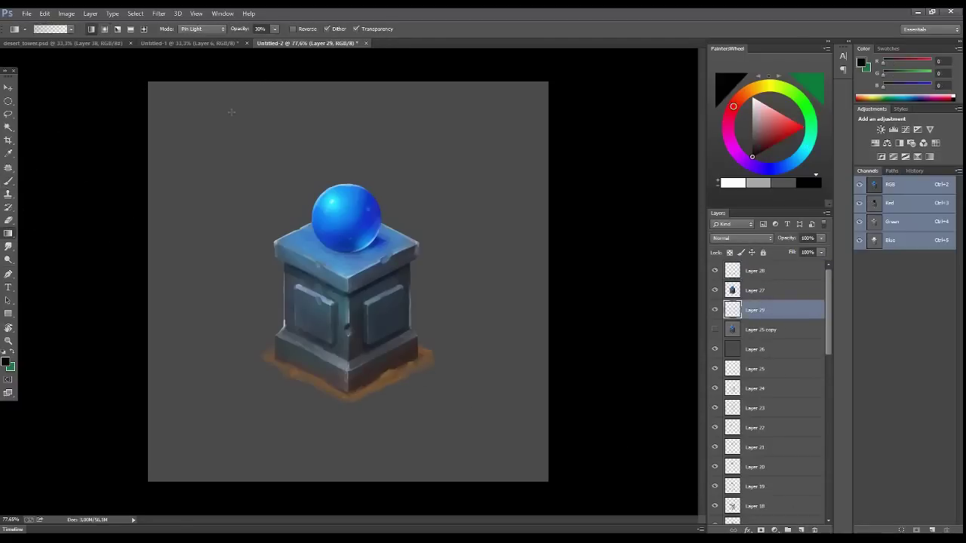
left_click_drag(231, 112, 249, 265)
left_click(358, 386, "alt")
left_click_drag(358, 387, 346, 136)
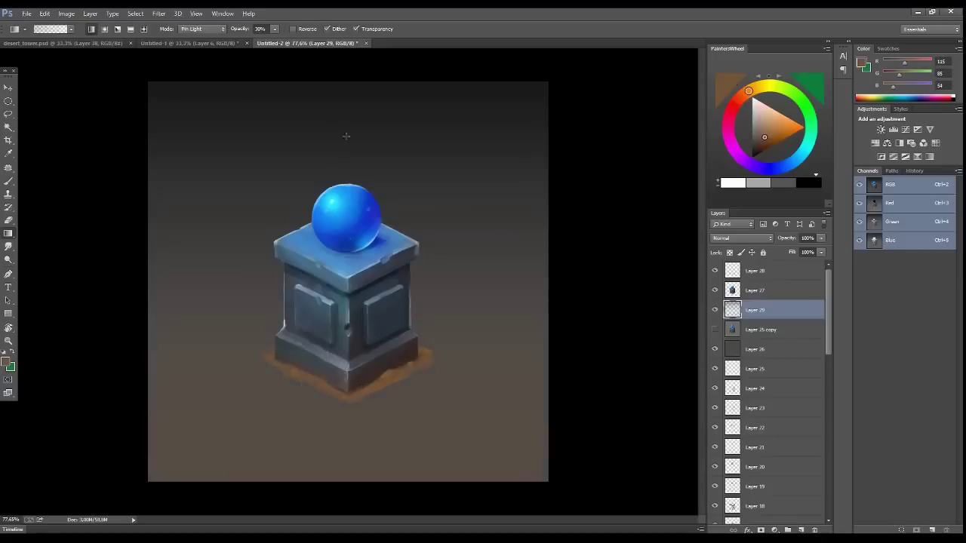
- On a new layer, darken the canvas edges with a reversed black gradient
left_click(790, 270)
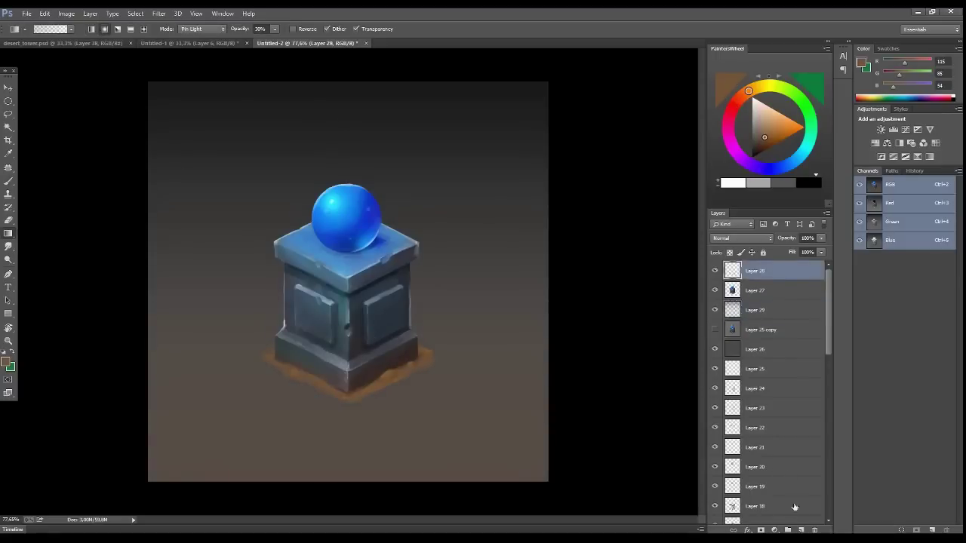
left_click(802, 530)
left_click(752, 157)
left_click(292, 28)
left_click_drag(349, 226, 339, 379)
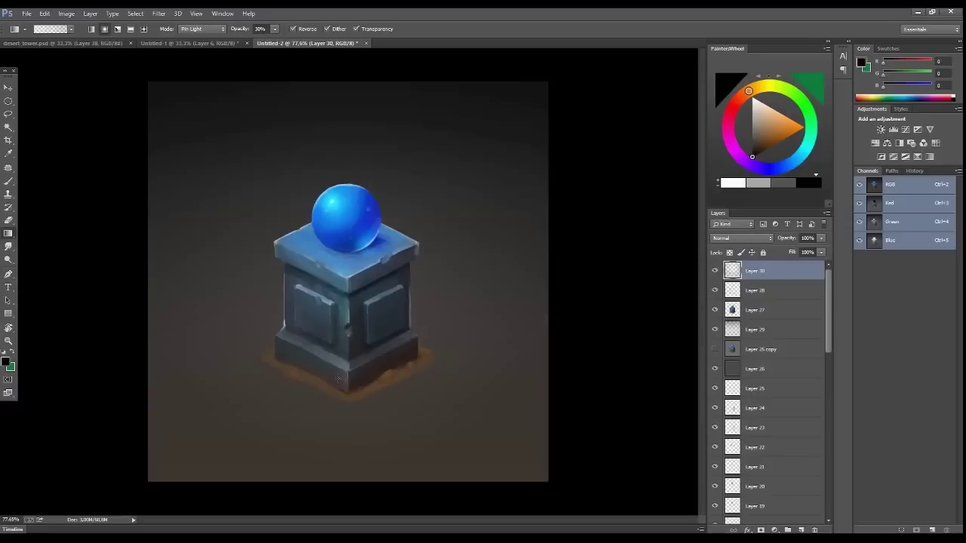
- Add a near-white cyan glow gradient in Overlay mode, plus an empty layer above
left_click(800, 156)
left_click(765, 104)
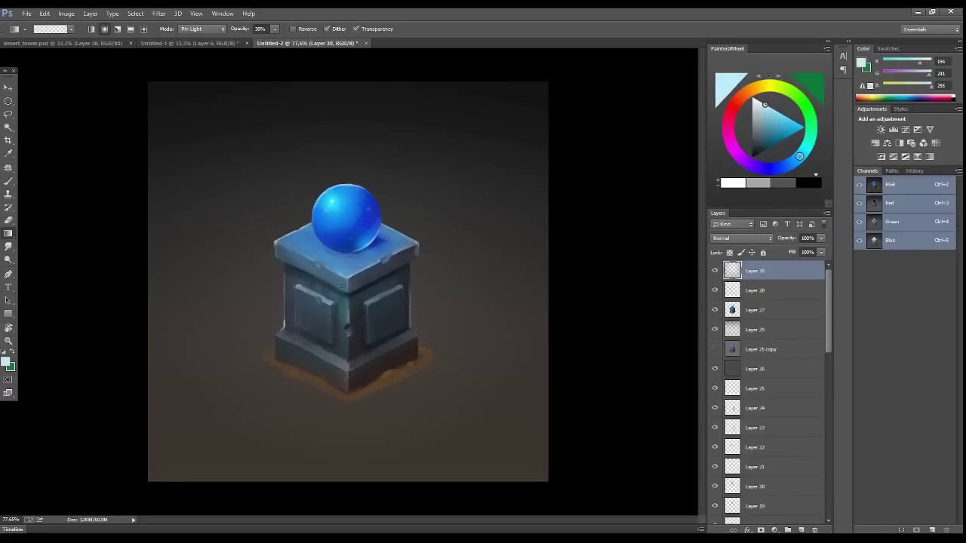
left_click_drag(341, 286, 343, 408)
left_click(742, 238)
left_click(732, 362)
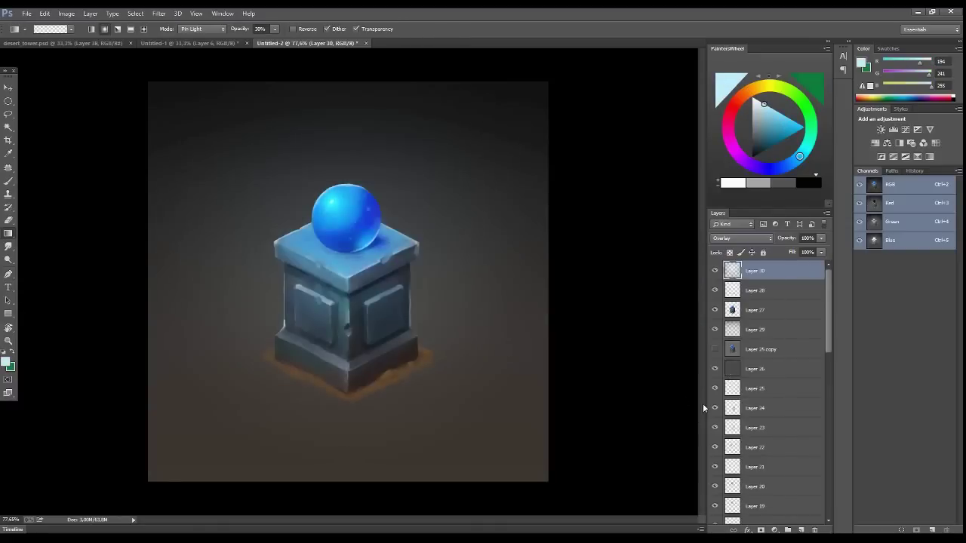
left_click(802, 530)
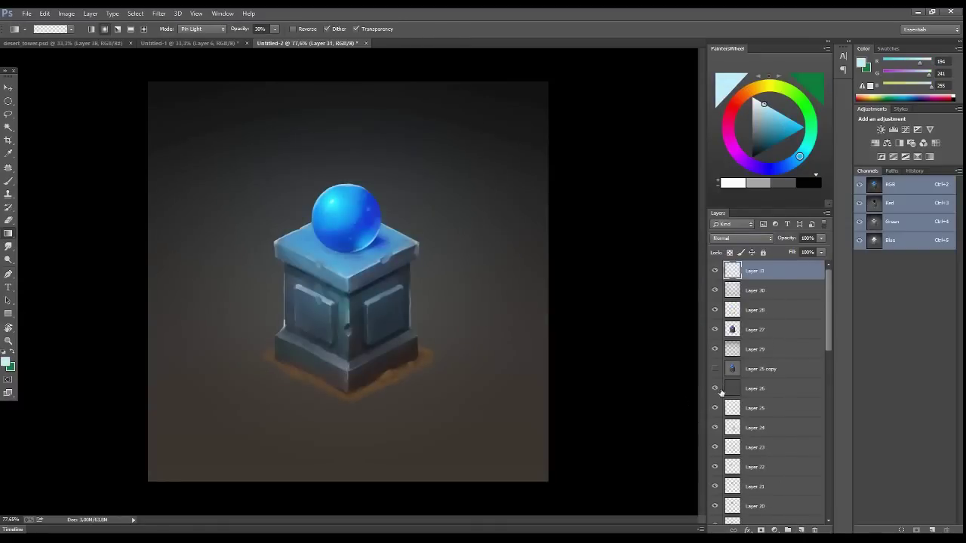